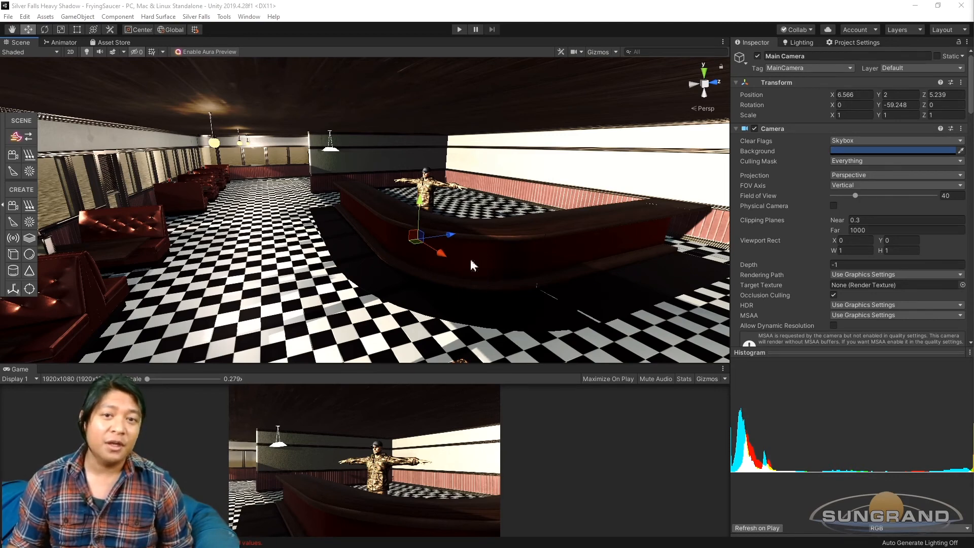
Step: Inspect the diner's curved counter and the character standing behind it from several viewpoints
{"action": "scroll", "coordinate": [493, 245], "scroll_direction": "up", "scroll_amount": 5}
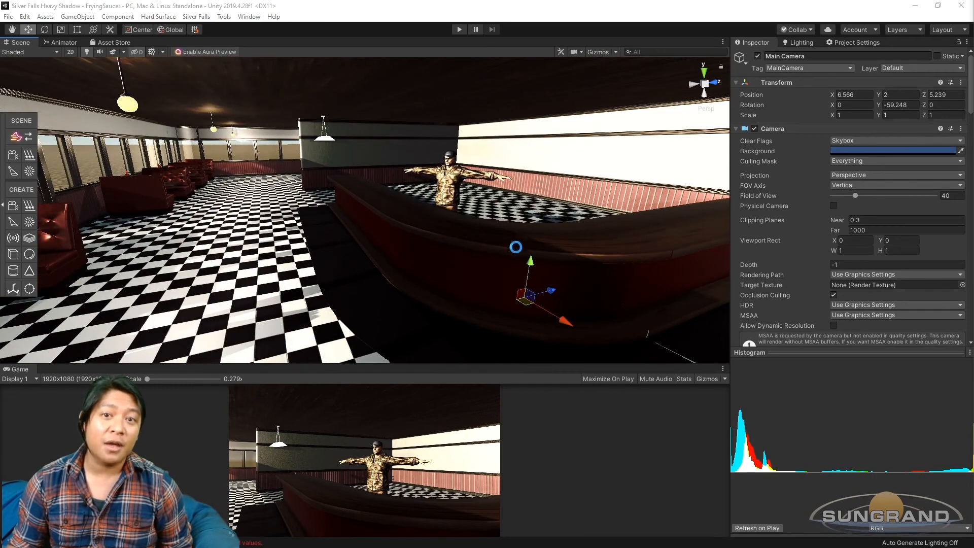
{"action": "middle_click_drag", "start_coordinate": [496, 250], "coordinate": [418, 231]}
{"action": "left_click_drag", "start_coordinate": [417, 232], "coordinate": [422, 267], "text": "alt"}
{"action": "scroll", "coordinate": [421, 265], "scroll_direction": "up", "scroll_amount": 3}
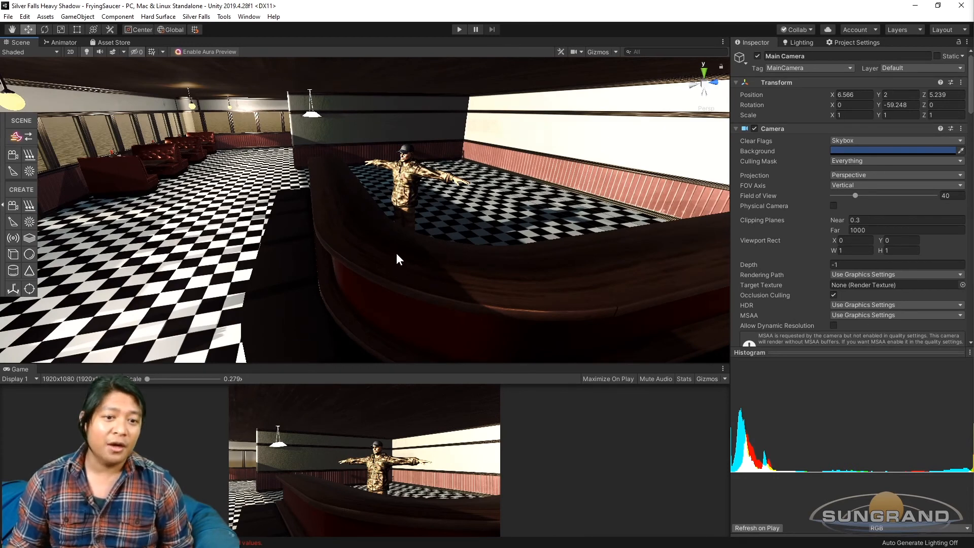
{"action": "scroll", "coordinate": [397, 253], "scroll_direction": "up", "scroll_amount": 1}
{"action": "scroll", "coordinate": [403, 254], "scroll_direction": "down", "scroll_amount": 1}
{"action": "left_click_drag", "start_coordinate": [384, 249], "coordinate": [371, 276], "text": "alt"}
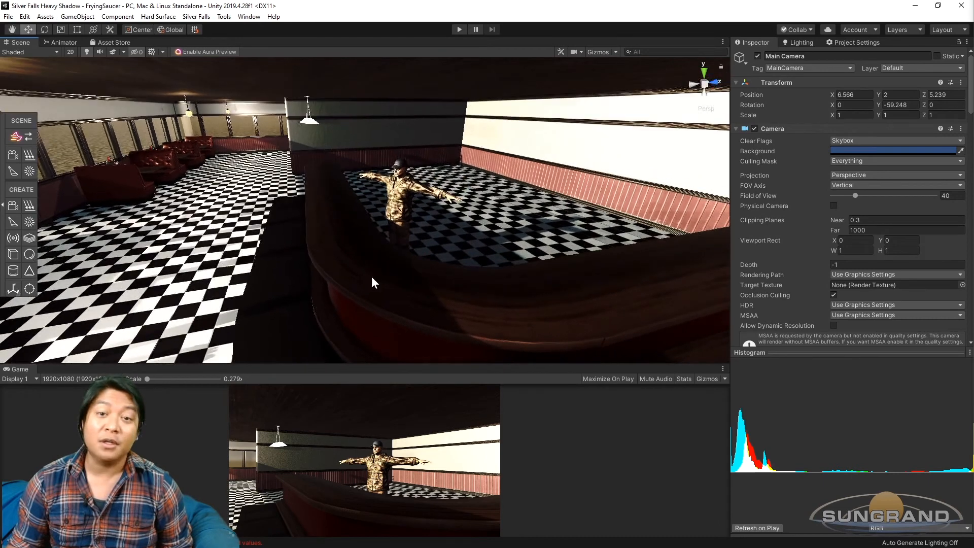
{"action": "scroll", "coordinate": [370, 277], "scroll_direction": "up", "scroll_amount": 2}
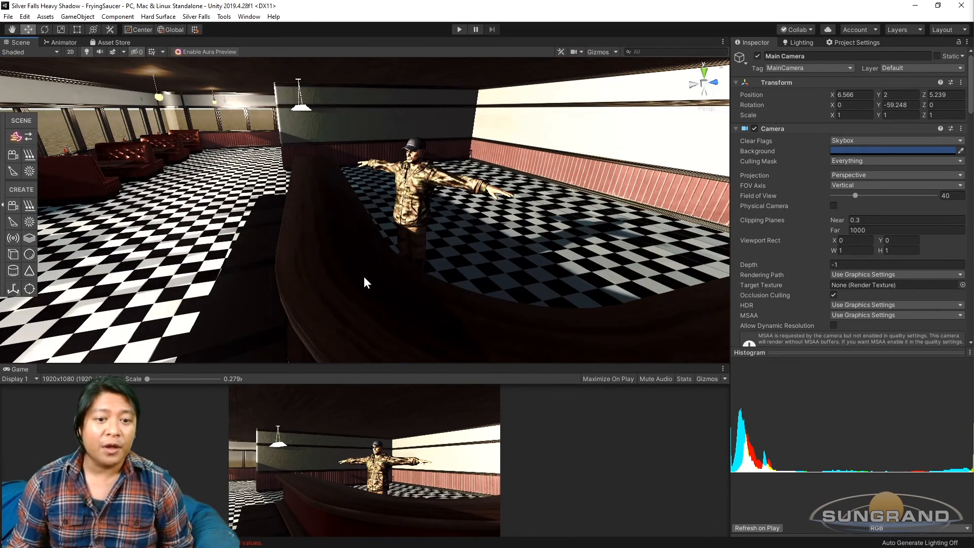
{"action": "scroll", "coordinate": [365, 278], "scroll_direction": "down", "scroll_amount": 2}
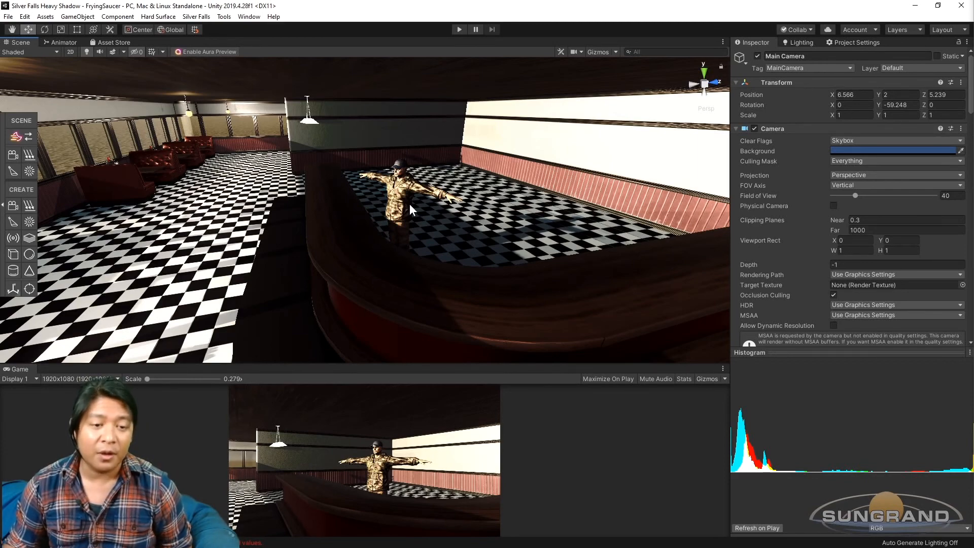
{"action": "scroll", "coordinate": [356, 264], "scroll_direction": "down", "scroll_amount": 2}
{"action": "middle_click_drag", "start_coordinate": [319, 189], "coordinate": [378, 209]}
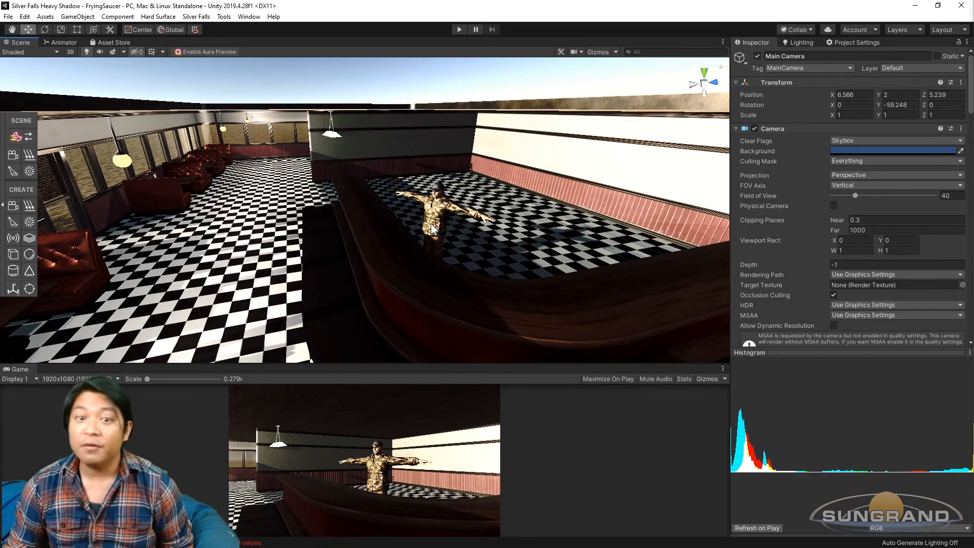
Step: Select the existing curved counter and place the counter-long model over it at X -0.29
{"action": "left_click", "coordinate": [357, 206]}
{"action": "left_click_drag", "start_coordinate": [358, 201], "coordinate": [285, 190], "text": "alt"}
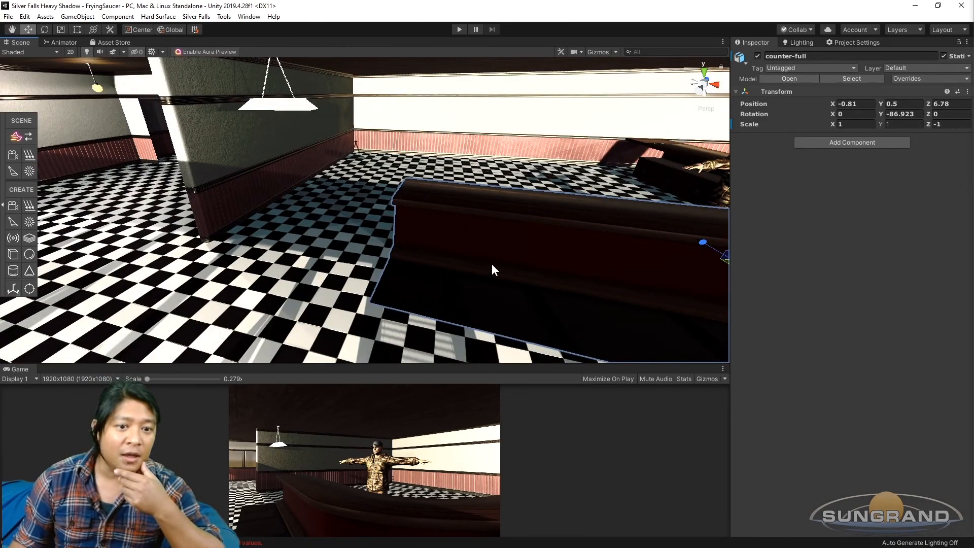
{"action": "scroll", "coordinate": [498, 260], "scroll_direction": "down", "scroll_amount": 3}
{"action": "middle_click_drag", "start_coordinate": [498, 259], "coordinate": [415, 262]}
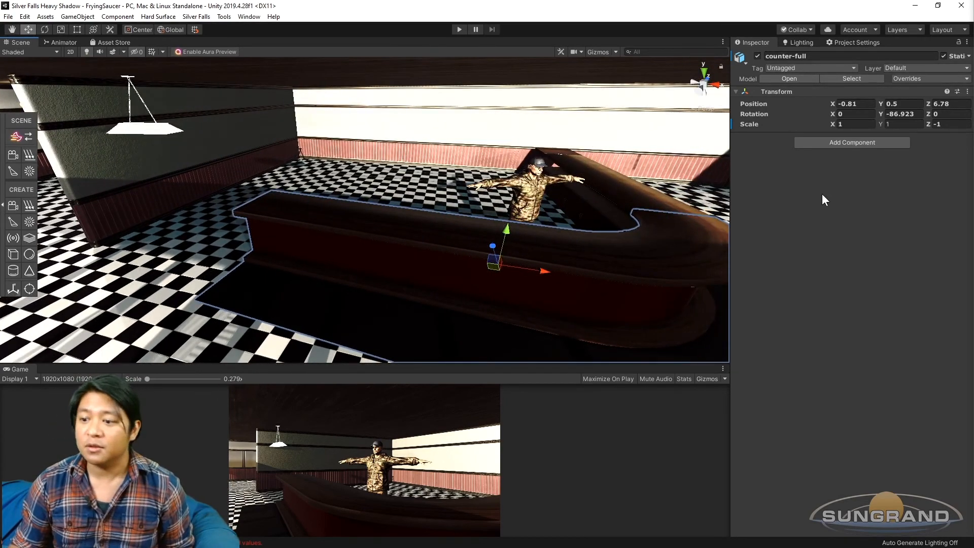
{"action": "middle_click_drag", "start_coordinate": [565, 236], "coordinate": [537, 229]}
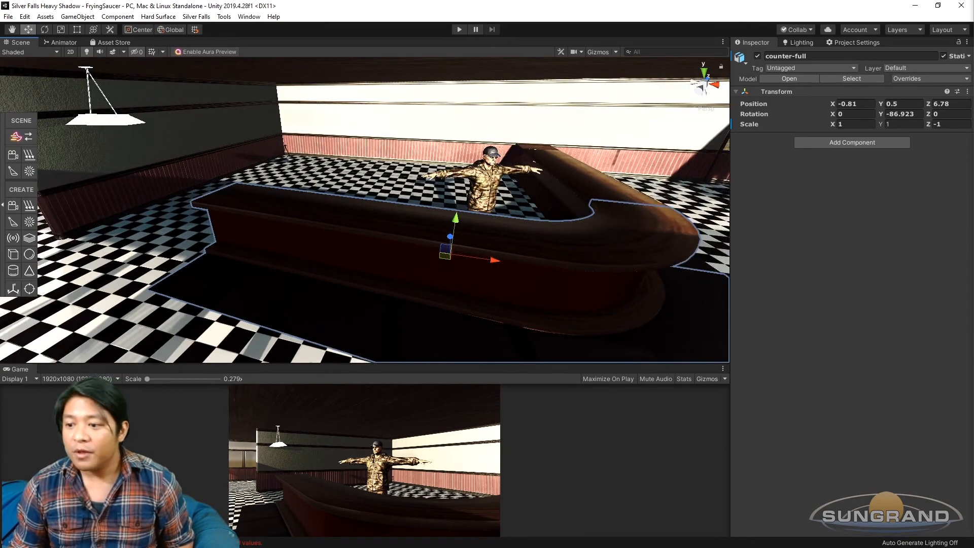
{"action": "left_click", "coordinate": [758, 56]}
{"action": "mouse_move", "coordinate": [356, 261]}
{"action": "left_mouse_down", "text": "alt"}
{"action": "mouse_move", "coordinate": [446, 278]}
{"action": "mouse_move", "coordinate": [374, 283]}
{"action": "mouse_move", "coordinate": [398, 299]}
{"action": "mouse_move", "coordinate": [550, 245]}
{"action": "mouse_move", "coordinate": [338, 261]}
{"action": "left_mouse_up", "text": "alt"}
{"action": "scroll", "coordinate": [339, 261], "scroll_direction": "up", "scroll_amount": 3}
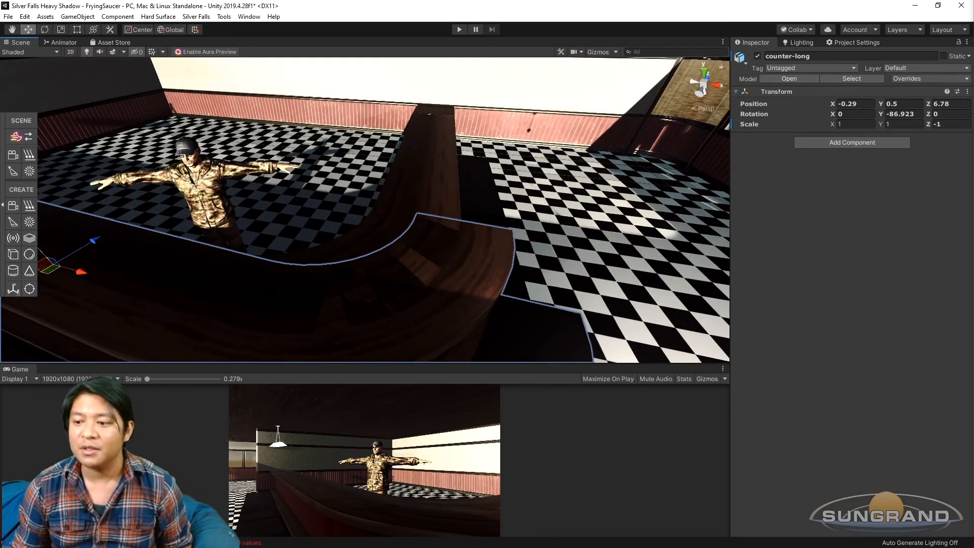
Step: Delete the original counter-full piece that overlaps the longer counter
{"action": "left_click", "coordinate": [467, 217]}
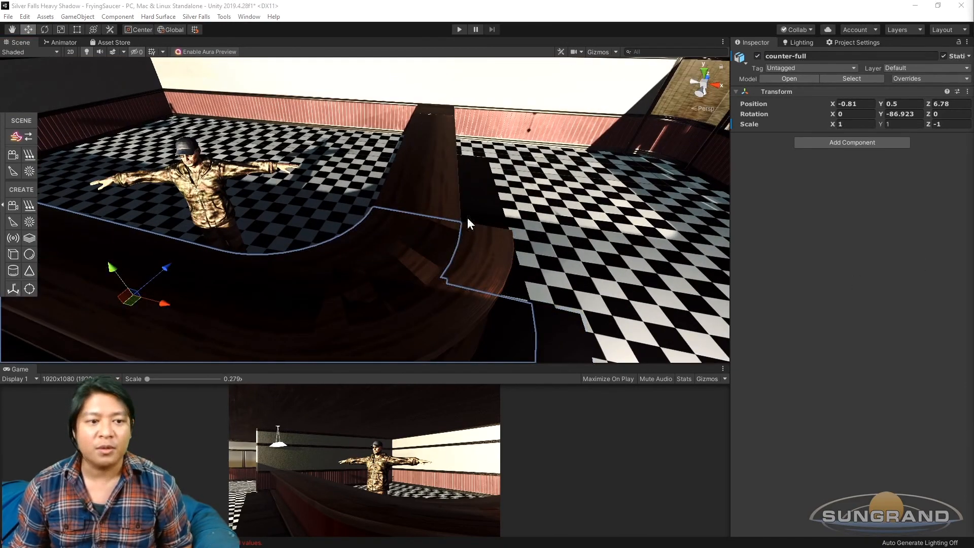
{"action": "key", "text": "f"}
{"action": "key", "text": "Delete"}
Step: Move the straight counter-cropped piece and its adjoining counter piece together to X 5.951, in line with the curved counter
{"action": "left_click", "coordinate": [425, 194]}
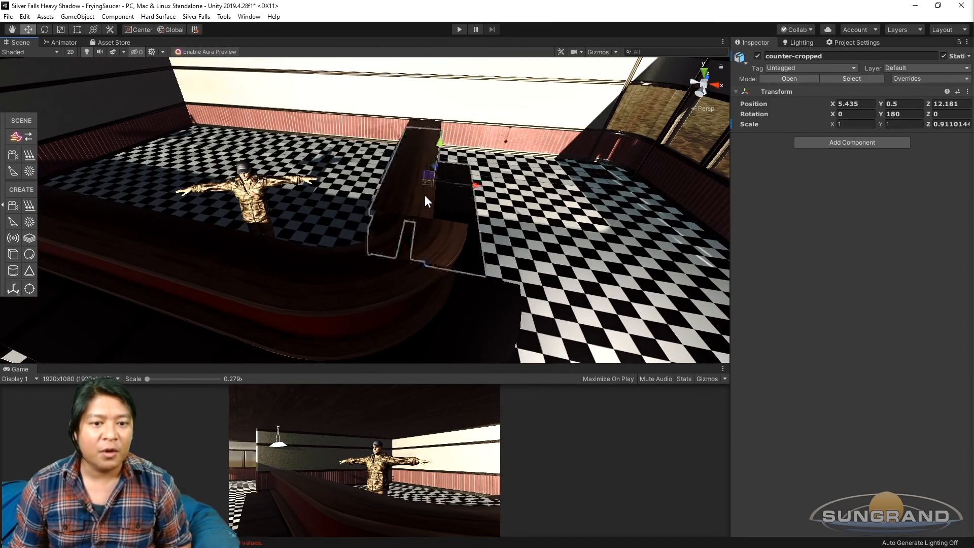
{"action": "key", "text": "f"}
{"action": "left_click_drag", "start_coordinate": [431, 167], "coordinate": [319, 212], "text": "alt"}
{"action": "scroll", "coordinate": [345, 211], "scroll_direction": "up", "scroll_amount": 5}
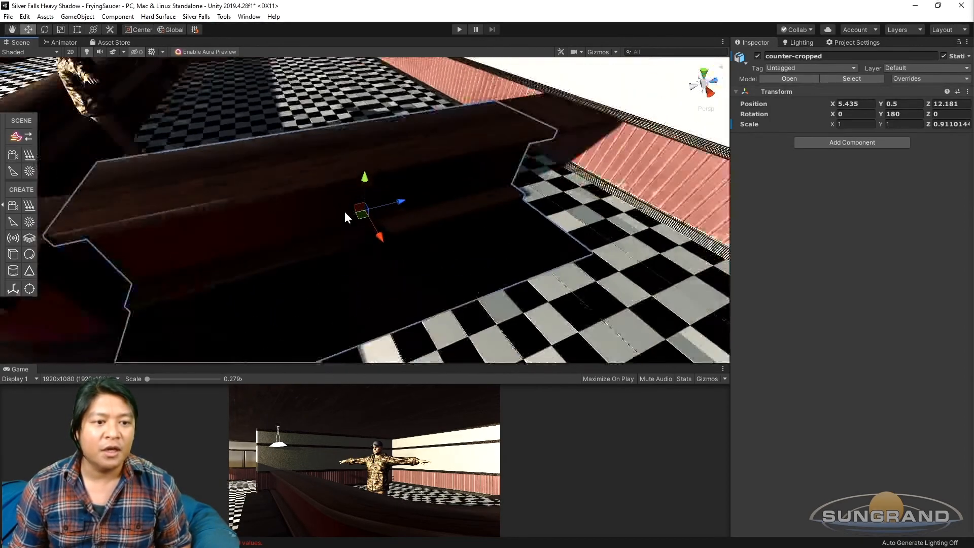
{"action": "middle_click_drag", "start_coordinate": [413, 187], "coordinate": [241, 263]}
{"action": "scroll", "coordinate": [448, 188], "scroll_direction": "up", "scroll_amount": 5}
{"action": "left_click", "coordinate": [458, 163], "text": "shift"}
{"action": "key", "text": "f"}
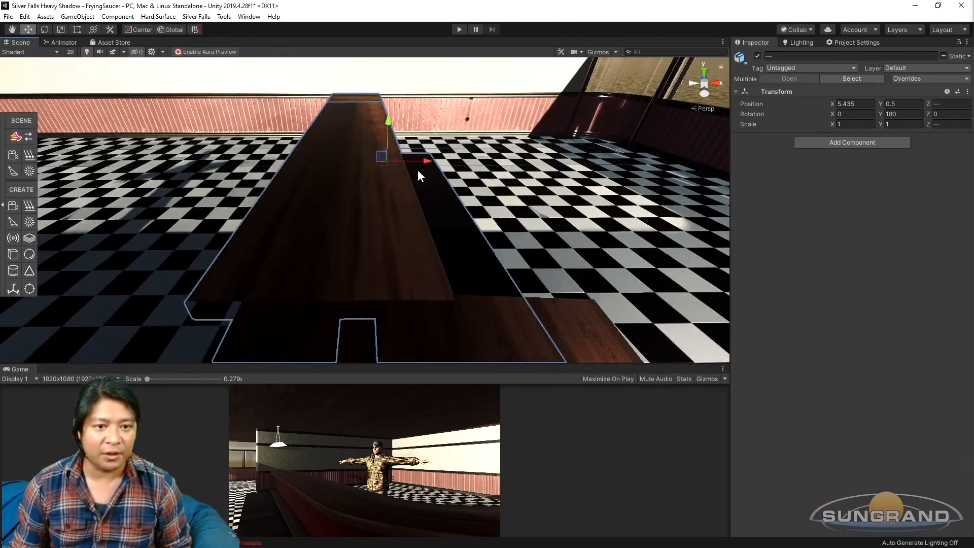
{"action": "left_click_drag", "start_coordinate": [425, 165], "coordinate": [459, 181]}
{"action": "left_click_drag", "start_coordinate": [458, 181], "coordinate": [476, 217], "text": "alt"}
{"action": "scroll", "coordinate": [480, 214], "scroll_direction": "down", "scroll_amount": 2}
{"action": "left_click_drag", "start_coordinate": [489, 101], "coordinate": [487, 94]}
{"action": "scroll", "coordinate": [488, 251], "scroll_direction": "down", "scroll_amount": 2}
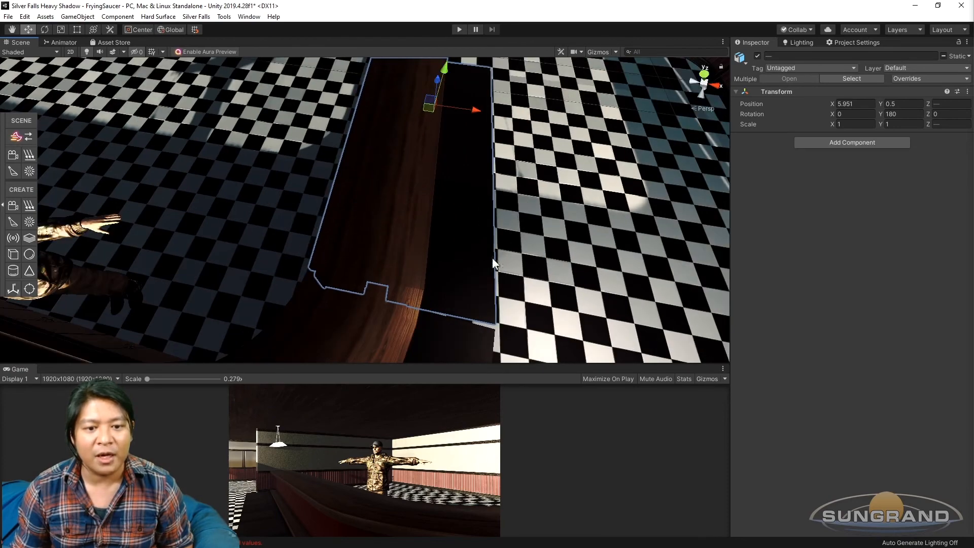
Step: Examine the rearranged counter's joint, front face and surrounding floor from several angles
{"action": "left_click", "coordinate": [507, 274]}
{"action": "left_click_drag", "start_coordinate": [415, 294], "coordinate": [281, 169], "text": "alt"}
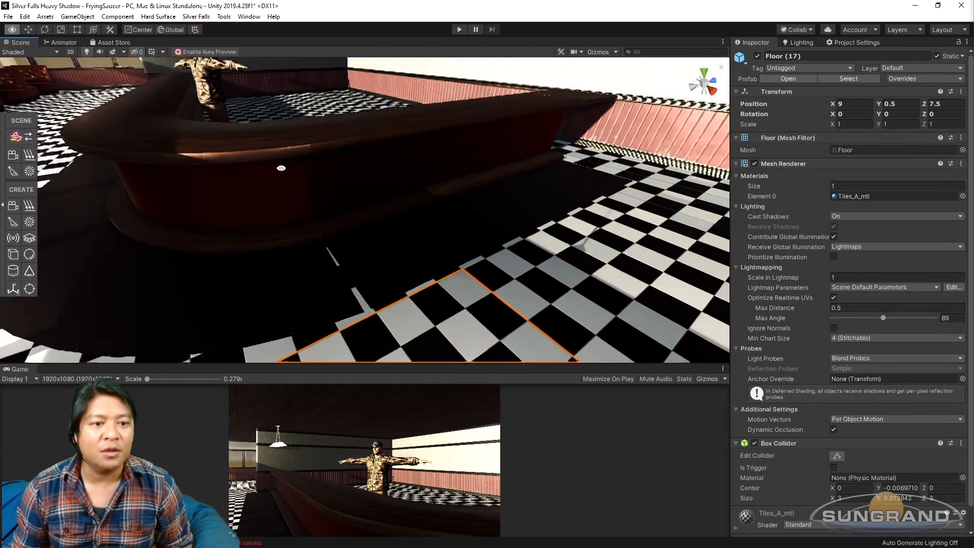
{"action": "scroll", "coordinate": [286, 177], "scroll_direction": "up", "scroll_amount": 3}
{"action": "middle_click_drag", "start_coordinate": [285, 176], "coordinate": [348, 201]}
{"action": "left_click_drag", "start_coordinate": [348, 201], "coordinate": [370, 228], "text": "alt"}
{"action": "scroll", "coordinate": [332, 183], "scroll_direction": "down", "scroll_amount": 3}
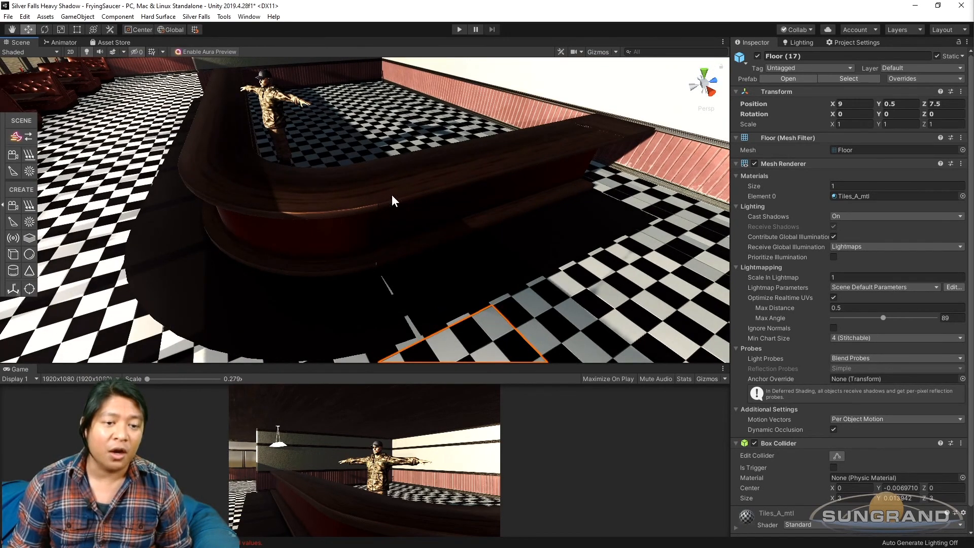
{"action": "left_click_drag", "start_coordinate": [359, 226], "coordinate": [359, 207], "text": "alt"}
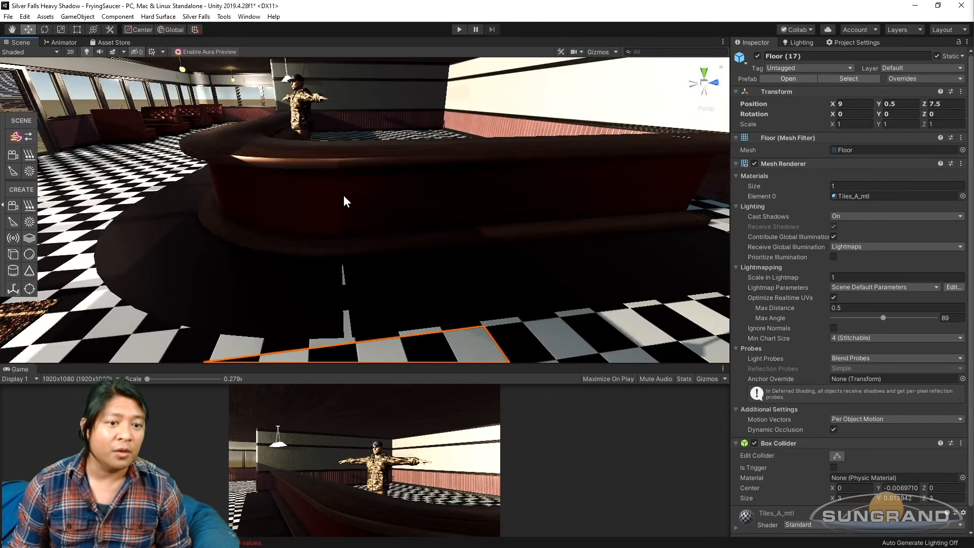
{"action": "scroll", "coordinate": [355, 213], "scroll_direction": "up", "scroll_amount": 2}
{"action": "scroll", "coordinate": [350, 200], "scroll_direction": "up", "scroll_amount": 2}
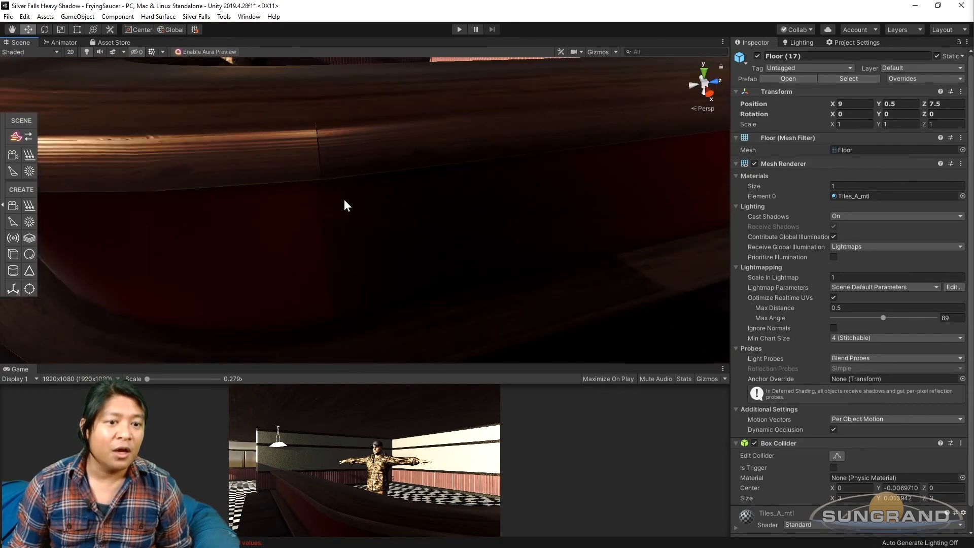
{"action": "scroll", "coordinate": [344, 201], "scroll_direction": "down", "scroll_amount": 2}
{"action": "left_click_drag", "start_coordinate": [341, 207], "coordinate": [411, 137], "text": "alt"}
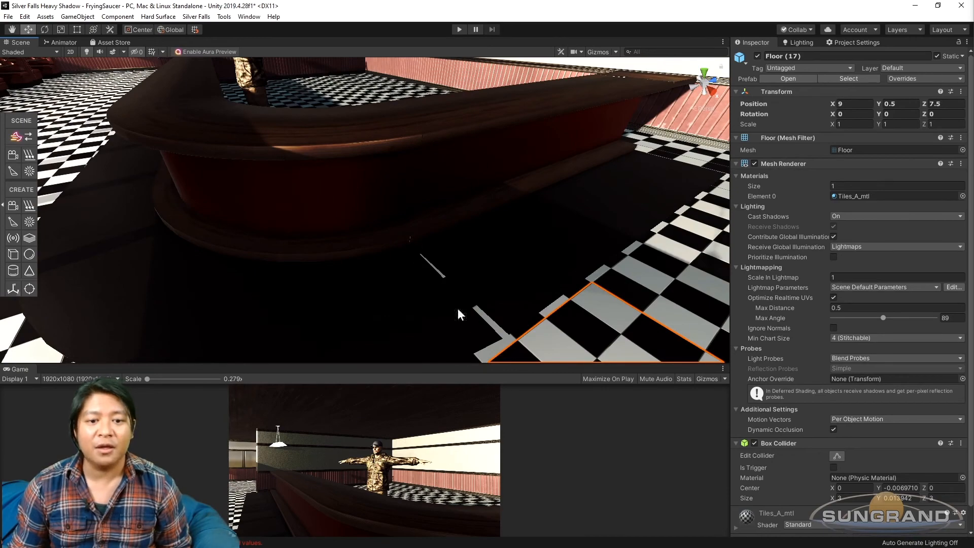
{"action": "left_click_drag", "start_coordinate": [479, 330], "coordinate": [435, 254], "text": "alt"}
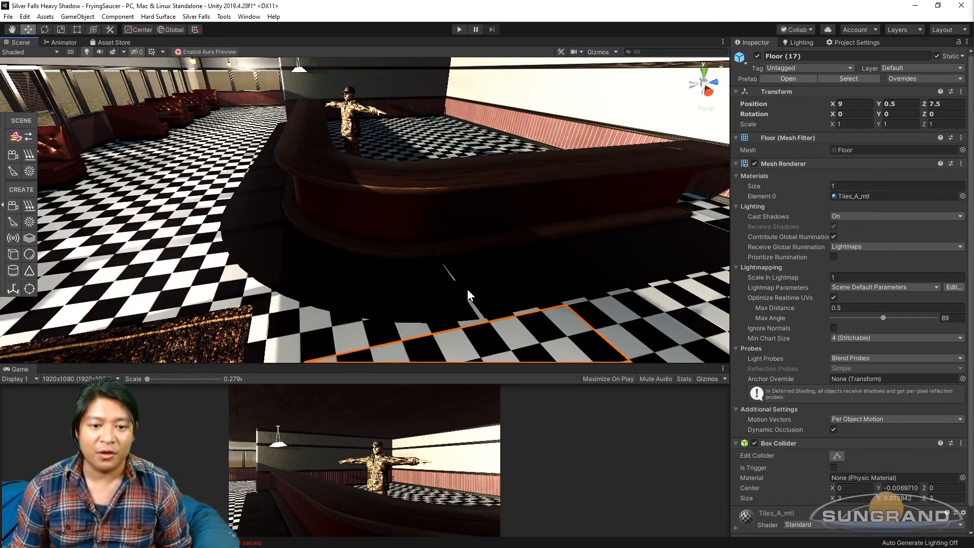
{"action": "scroll", "coordinate": [469, 311], "scroll_direction": "down", "scroll_amount": 3}
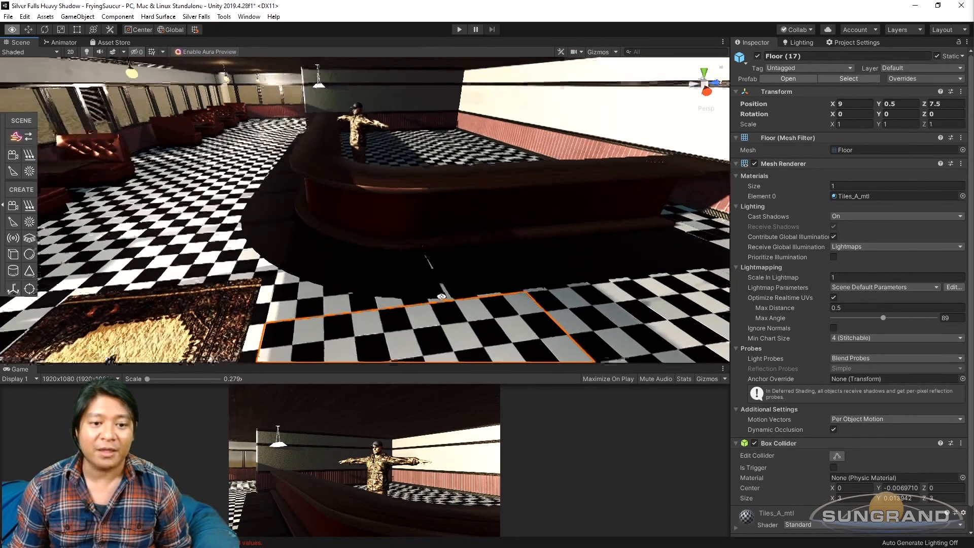
{"action": "scroll", "coordinate": [384, 251], "scroll_direction": "down", "scroll_amount": 5}
{"action": "left_click_drag", "start_coordinate": [361, 252], "coordinate": [302, 270], "text": "alt"}
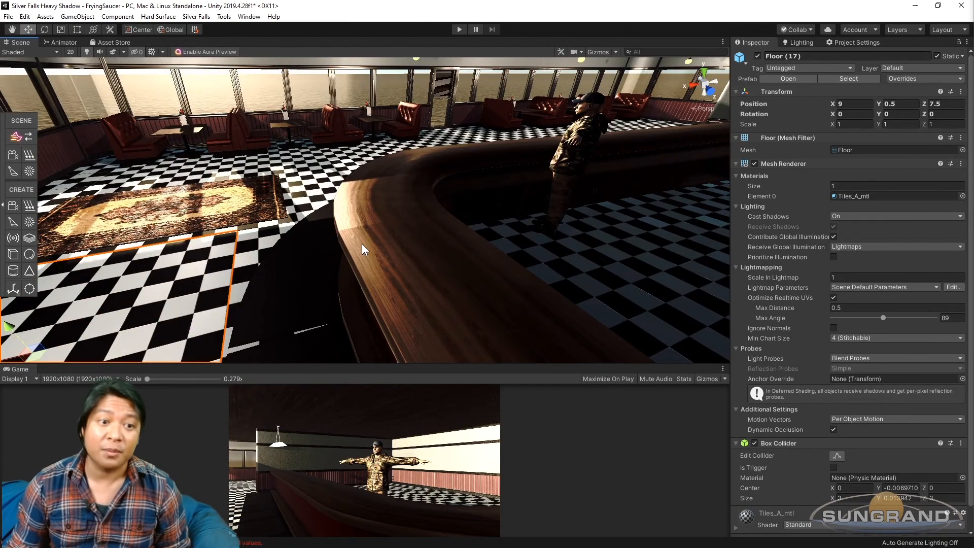
Step: Place the SM_Couch model on the open checkered floor beside the patterned rug
{"action": "scroll", "coordinate": [362, 245], "scroll_direction": "down", "scroll_amount": 4}
{"action": "left_click_drag", "start_coordinate": [366, 246], "coordinate": [552, 254], "text": "alt"}
{"action": "scroll", "coordinate": [421, 246], "scroll_direction": "up", "scroll_amount": 3}
{"action": "mouse_move", "coordinate": [421, 246]}
{"action": "middle_mouse_down"}
{"action": "mouse_move", "coordinate": [388, 250]}
{"action": "mouse_move", "coordinate": [424, 234]}
{"action": "middle_mouse_up"}
{"action": "scroll", "coordinate": [417, 208], "scroll_direction": "up", "scroll_amount": 2}
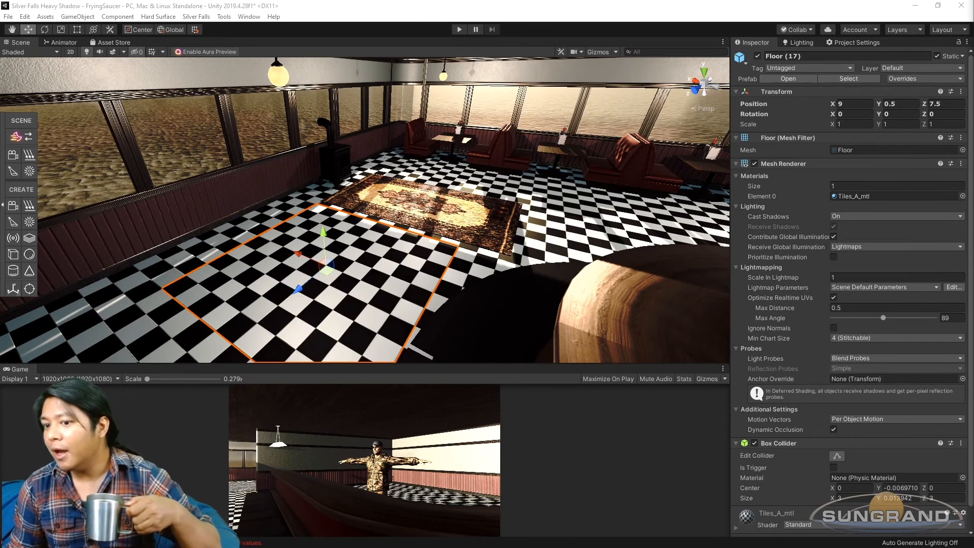
{"action": "left_click", "coordinate": [854, 483]}
{"action": "left_click_drag", "start_coordinate": [884, 446], "coordinate": [917, 405]}
{"action": "left_click_drag", "start_coordinate": [973, 253], "coordinate": [353, 250]}
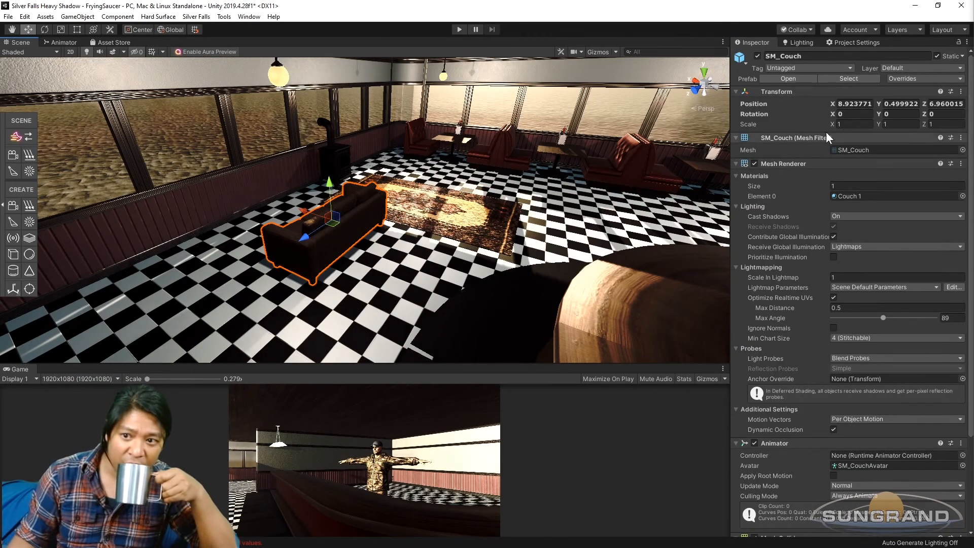
Step: Rotate the couch 90 degrees around Y and move it to X 9.307, Z 7.216 beside the rug
{"action": "left_click", "coordinate": [891, 115]}
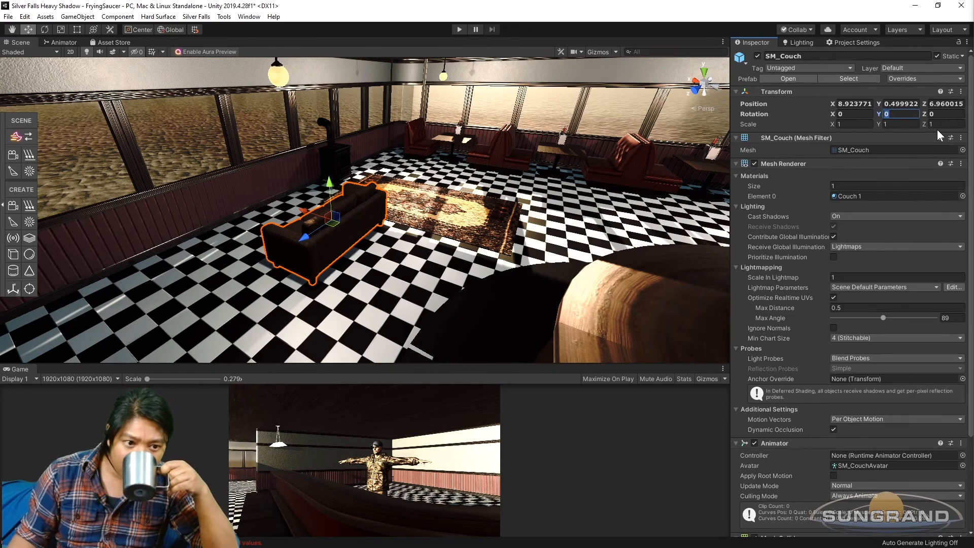
{"action": "type", "text": "90"}
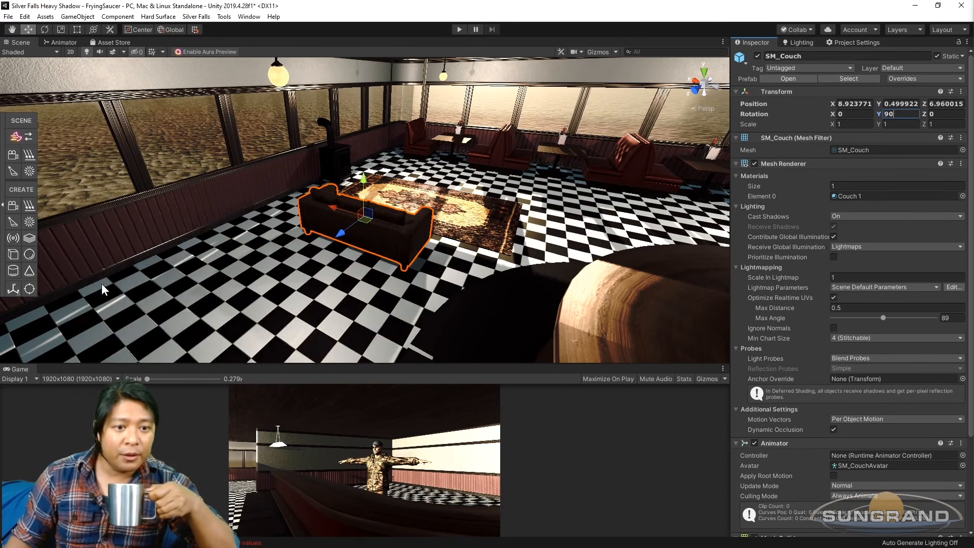
{"action": "scroll", "coordinate": [329, 196], "scroll_direction": "up", "scroll_amount": 2}
{"action": "scroll", "coordinate": [330, 196], "scroll_direction": "down", "scroll_amount": 3}
{"action": "left_click_drag", "start_coordinate": [328, 228], "coordinate": [302, 257]}
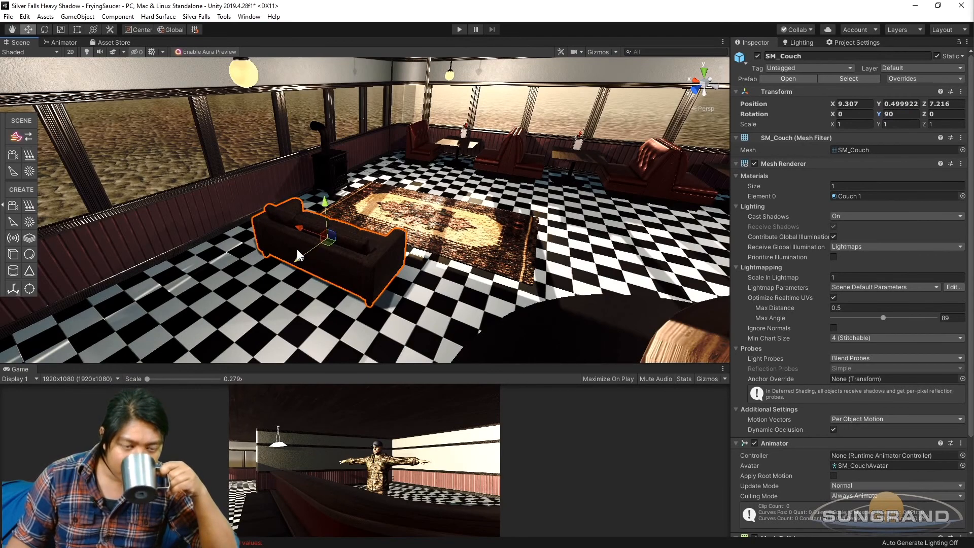
Step: Inspect the seating corner around the couch, rug, wood stove and windows for layout and lighting
{"action": "scroll", "coordinate": [290, 240], "scroll_direction": "up", "scroll_amount": 2}
{"action": "middle_click_drag", "start_coordinate": [291, 240], "coordinate": [454, 255]}
{"action": "scroll", "coordinate": [455, 255], "scroll_direction": "up", "scroll_amount": 3}
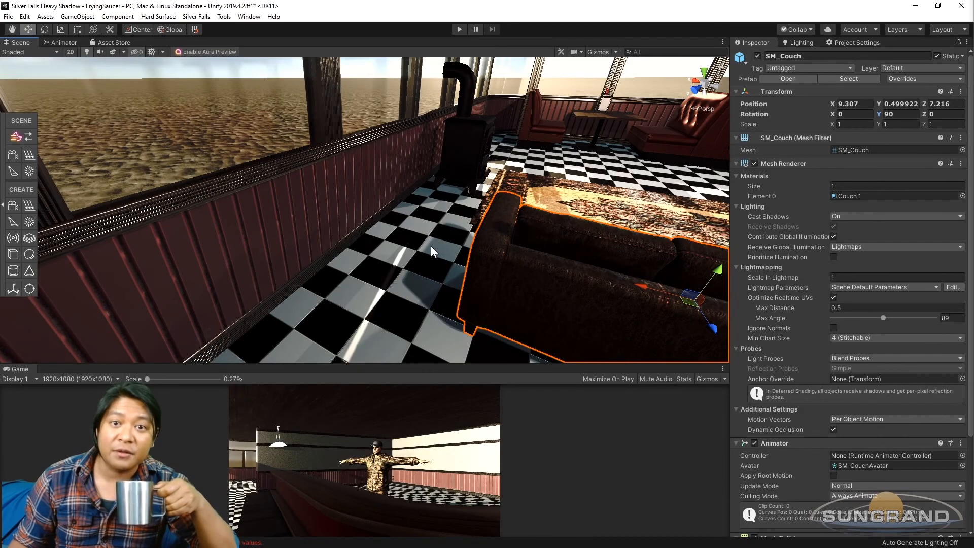
{"action": "middle_click_drag", "start_coordinate": [447, 243], "coordinate": [277, 294]}
{"action": "scroll", "coordinate": [300, 255], "scroll_direction": "down", "scroll_amount": 3}
{"action": "scroll", "coordinate": [277, 293], "scroll_direction": "up", "scroll_amount": 2}
{"action": "middle_click_drag", "start_coordinate": [274, 238], "coordinate": [326, 221]}
{"action": "scroll", "coordinate": [373, 225], "scroll_direction": "up", "scroll_amount": 2}
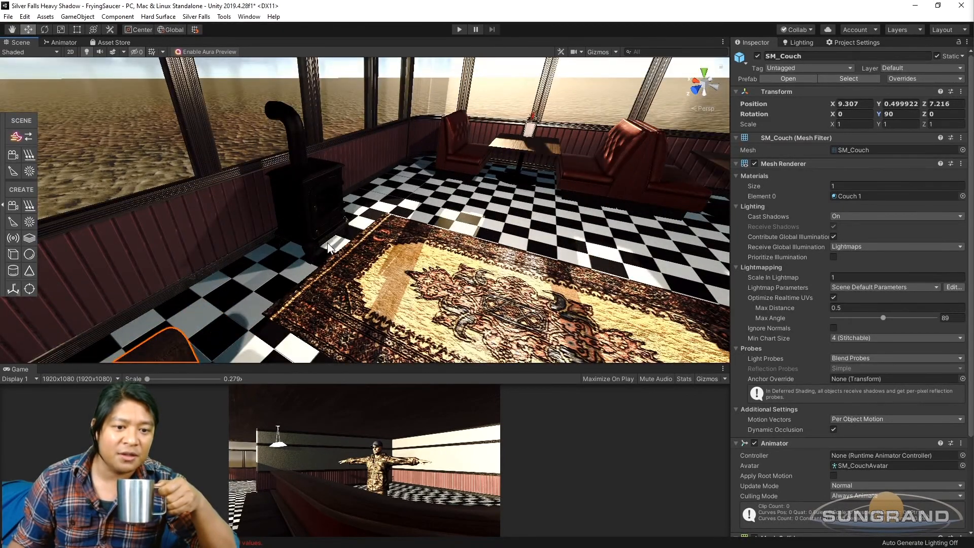
{"action": "scroll", "coordinate": [326, 246], "scroll_direction": "down", "scroll_amount": 2}
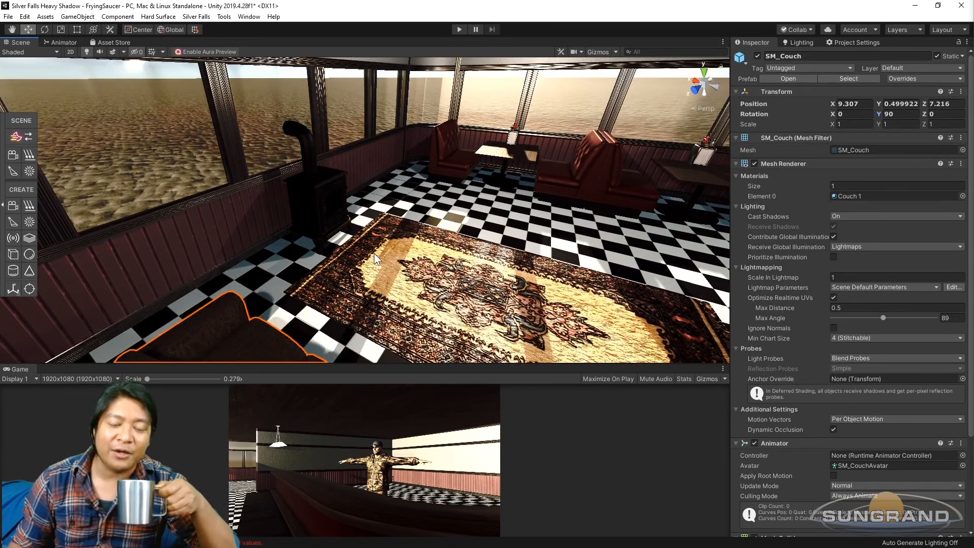
{"action": "scroll", "coordinate": [338, 260], "scroll_direction": "up", "scroll_amount": 1}
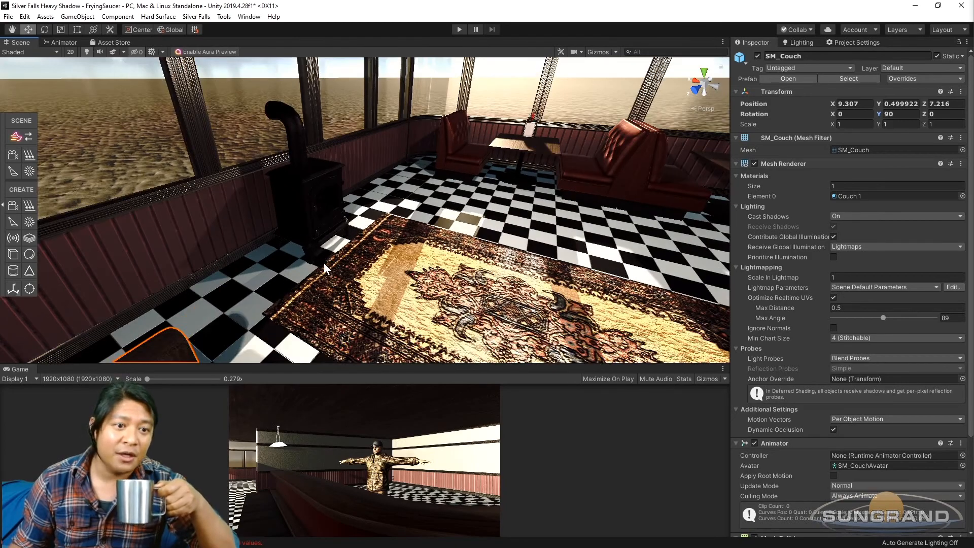
{"action": "scroll", "coordinate": [325, 263], "scroll_direction": "down", "scroll_amount": 3}
{"action": "scroll", "coordinate": [446, 274], "scroll_direction": "down", "scroll_amount": 2}
{"action": "middle_click_drag", "start_coordinate": [446, 274], "coordinate": [373, 218]}
{"action": "scroll", "coordinate": [369, 218], "scroll_direction": "up", "scroll_amount": 3}
{"action": "middle_click_drag", "start_coordinate": [284, 295], "coordinate": [322, 309]}
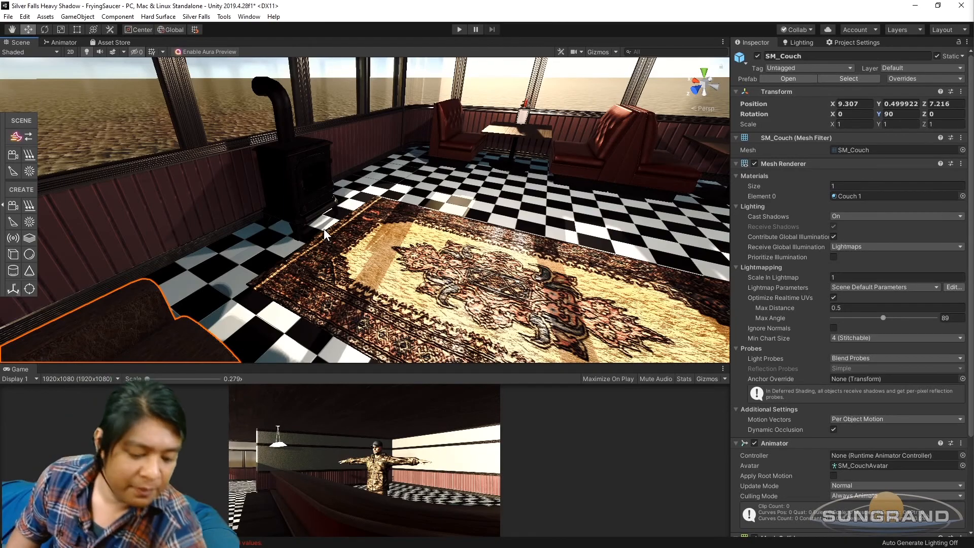
{"action": "scroll", "coordinate": [304, 163], "scroll_direction": "down", "scroll_amount": 2}
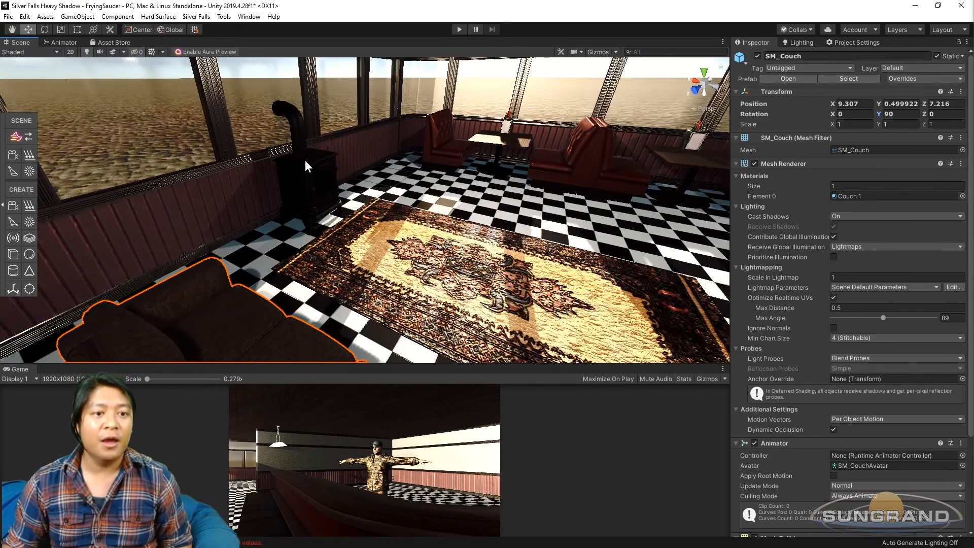
{"action": "middle_click_drag", "start_coordinate": [304, 163], "coordinate": [330, 228]}
{"action": "left_click_drag", "start_coordinate": [331, 229], "coordinate": [367, 215], "text": "alt"}
{"action": "scroll", "coordinate": [368, 215], "scroll_direction": "up", "scroll_amount": 3}
{"action": "left_click_drag", "start_coordinate": [285, 255], "coordinate": [270, 140], "text": "alt"}
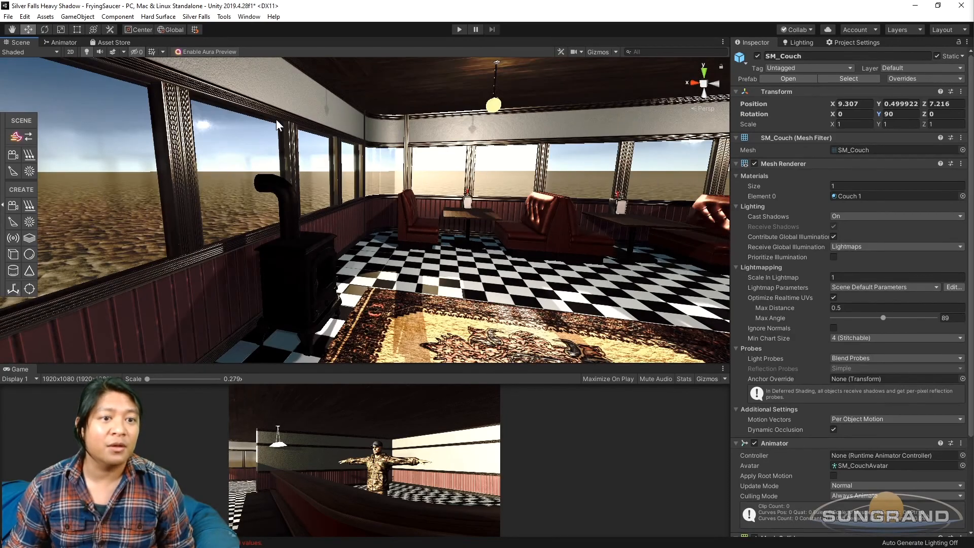
Step: Move the couch closer to the patterned rug, to X 9.509 and Z 6.963
{"action": "scroll", "coordinate": [407, 237], "scroll_direction": "down", "scroll_amount": 5}
{"action": "left_click_drag", "start_coordinate": [493, 281], "coordinate": [238, 251], "text": "alt"}
{"action": "middle_click_drag", "start_coordinate": [237, 251], "coordinate": [394, 257]}
{"action": "left_click_drag", "start_coordinate": [394, 257], "coordinate": [543, 245], "text": "alt"}
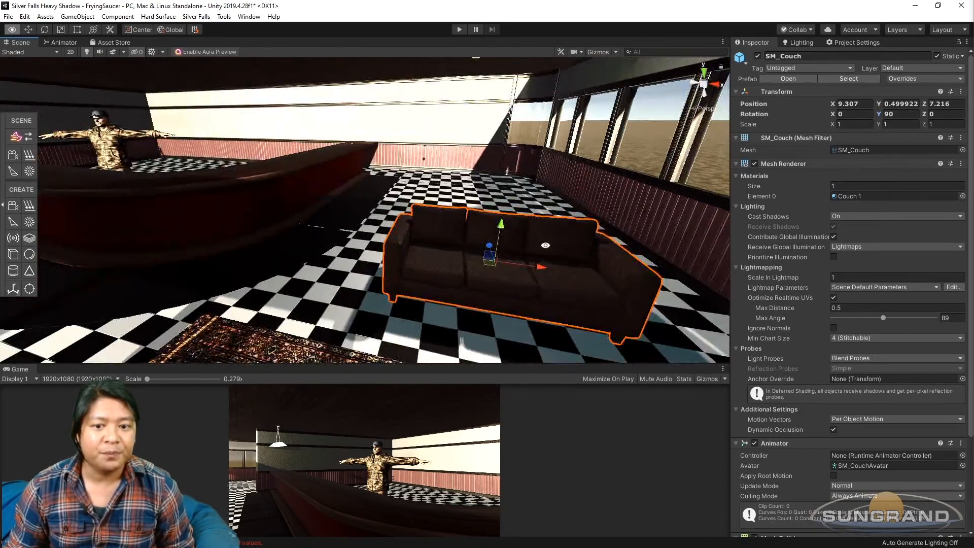
{"action": "middle_click_drag", "start_coordinate": [544, 246], "coordinate": [425, 226]}
{"action": "left_click_drag", "start_coordinate": [389, 220], "coordinate": [417, 218]}
{"action": "scroll", "coordinate": [416, 218], "scroll_direction": "down", "scroll_amount": 5}
{"action": "left_click_drag", "start_coordinate": [417, 219], "coordinate": [359, 249], "text": "alt"}
{"action": "left_click_drag", "start_coordinate": [376, 217], "coordinate": [359, 221]}
{"action": "left_click_drag", "start_coordinate": [360, 221], "coordinate": [461, 202], "text": "alt"}
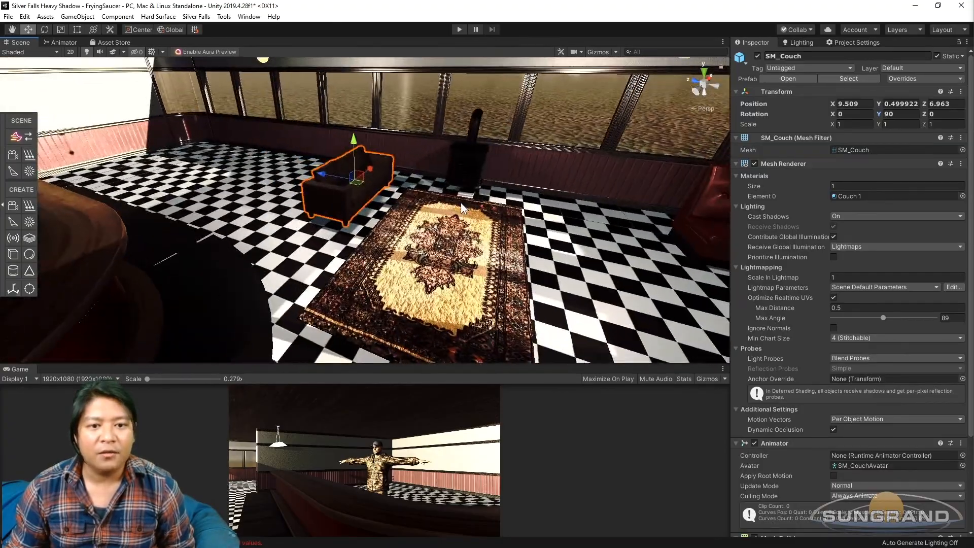
Step: Place the Table_5 model on the patterned rug, at about X 8.88 and Z 4.508
{"action": "left_click", "coordinate": [461, 204]}
{"action": "scroll", "coordinate": [410, 223], "scroll_direction": "up", "scroll_amount": 4}
{"action": "scroll", "coordinate": [410, 226], "scroll_direction": "down", "scroll_amount": 4}
{"action": "left_click_drag", "start_coordinate": [264, 208], "coordinate": [680, 296], "text": "alt"}
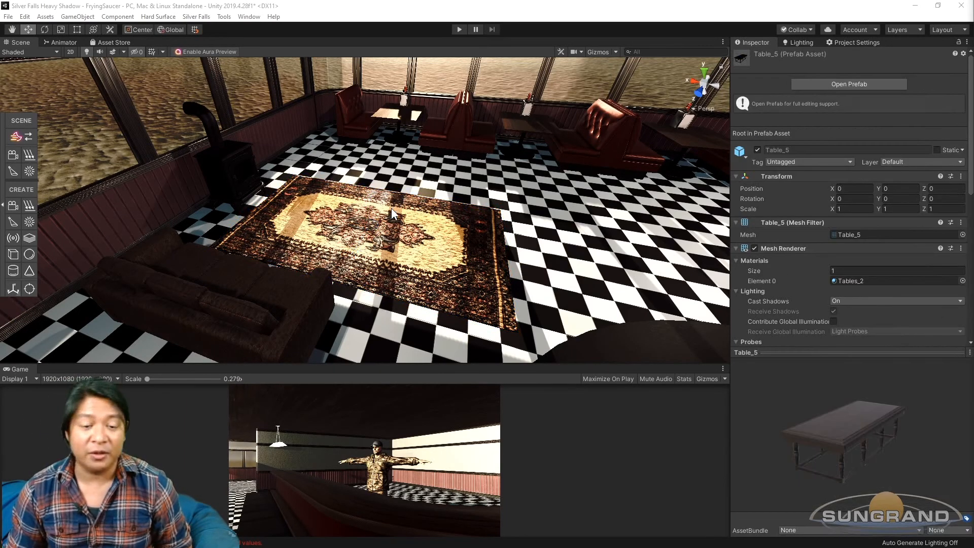
{"action": "scroll", "coordinate": [467, 261], "scroll_direction": "up", "scroll_amount": 3}
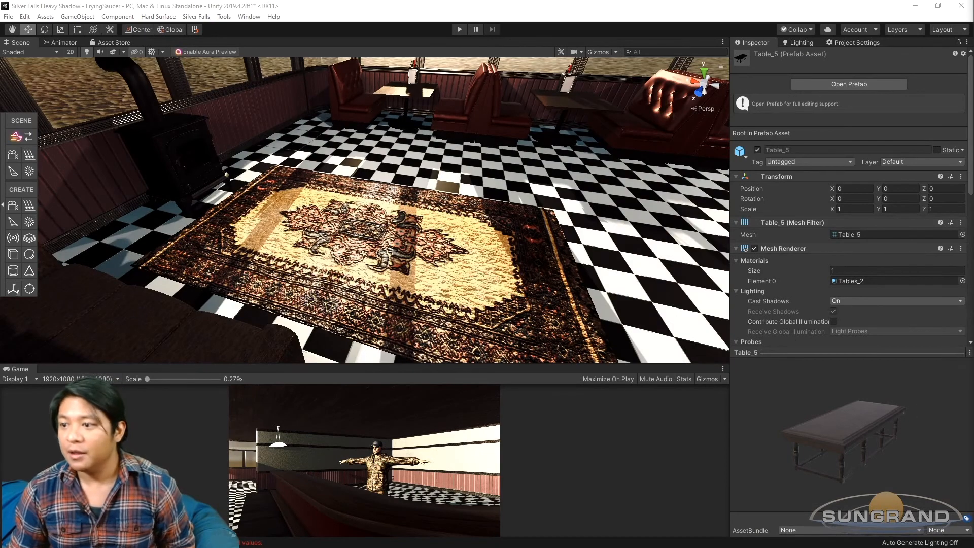
{"action": "left_click_drag", "start_coordinate": [973, 238], "coordinate": [354, 215]}
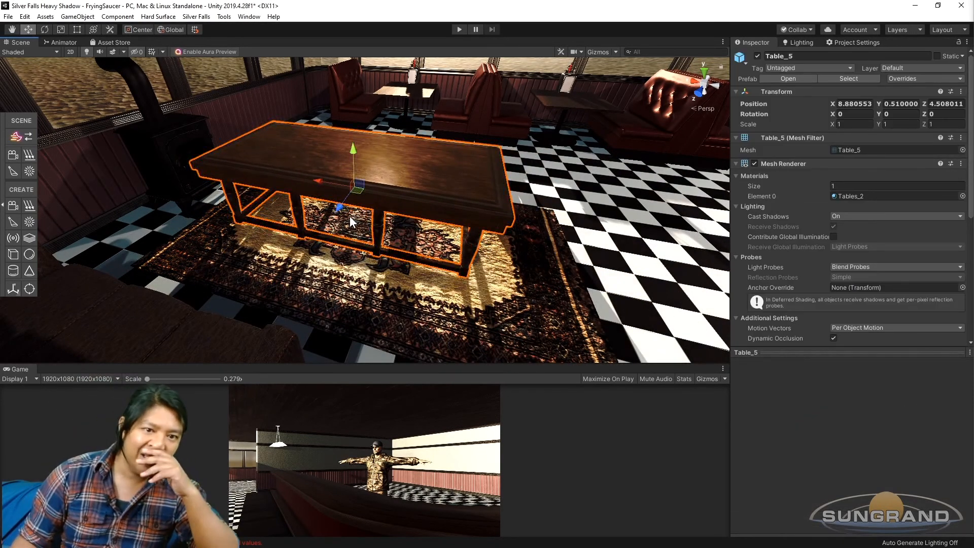
Step: Scale the table uniformly to 0.82586 and set its height position to Y 0.513 on the rug
{"action": "left_click_drag", "start_coordinate": [394, 246], "coordinate": [365, 174], "text": "alt"}
{"action": "key", "text": "r"}
{"action": "key", "text": "w"}
{"action": "scroll", "coordinate": [381, 244], "scroll_direction": "up", "scroll_amount": 8}
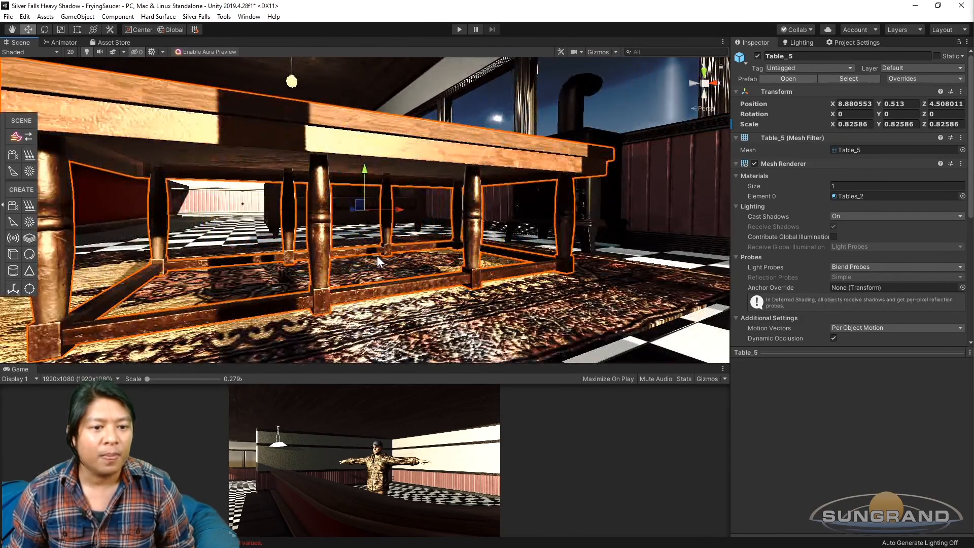
Step: Reduce the table's Y scale to 0.633279 and reposition it on the rug at Y 0.51, Z 4.621
{"action": "middle_click_drag", "start_coordinate": [376, 256], "coordinate": [389, 217]}
{"action": "left_click_drag", "start_coordinate": [388, 217], "coordinate": [330, 117], "text": "alt"}
{"action": "key", "text": "r"}
{"action": "key", "text": "w"}
{"action": "left_click_drag", "start_coordinate": [381, 151], "coordinate": [372, 263]}
{"action": "middle_click_drag", "start_coordinate": [372, 262], "coordinate": [366, 219]}
{"action": "scroll", "coordinate": [416, 215], "scroll_direction": "down", "scroll_amount": 3}
{"action": "left_click_drag", "start_coordinate": [366, 220], "coordinate": [363, 252], "text": "alt"}
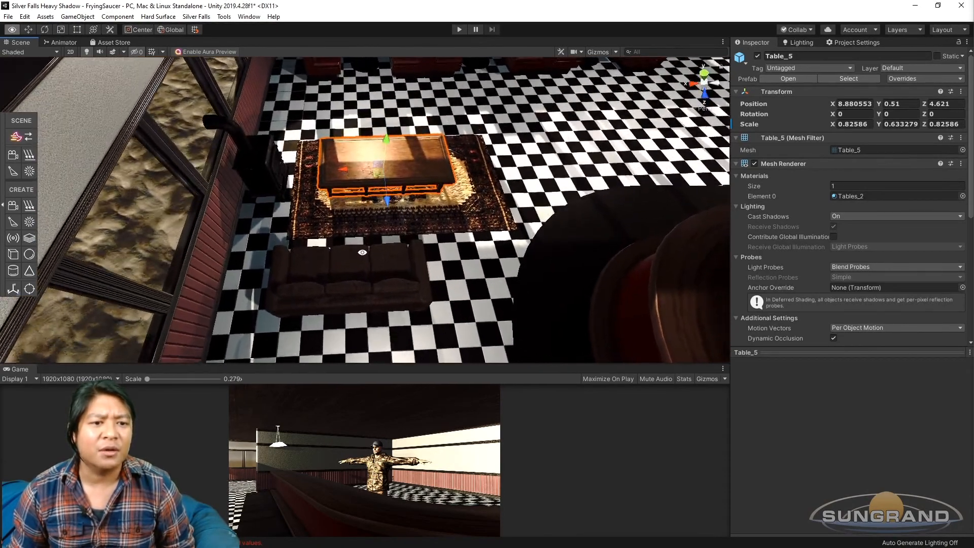
Step: Shift the couch toward the table and rug, to X 9.266 and Z 6.775
{"action": "scroll", "coordinate": [362, 251], "scroll_direction": "up", "scroll_amount": 3}
{"action": "scroll", "coordinate": [290, 188], "scroll_direction": "up", "scroll_amount": 3}
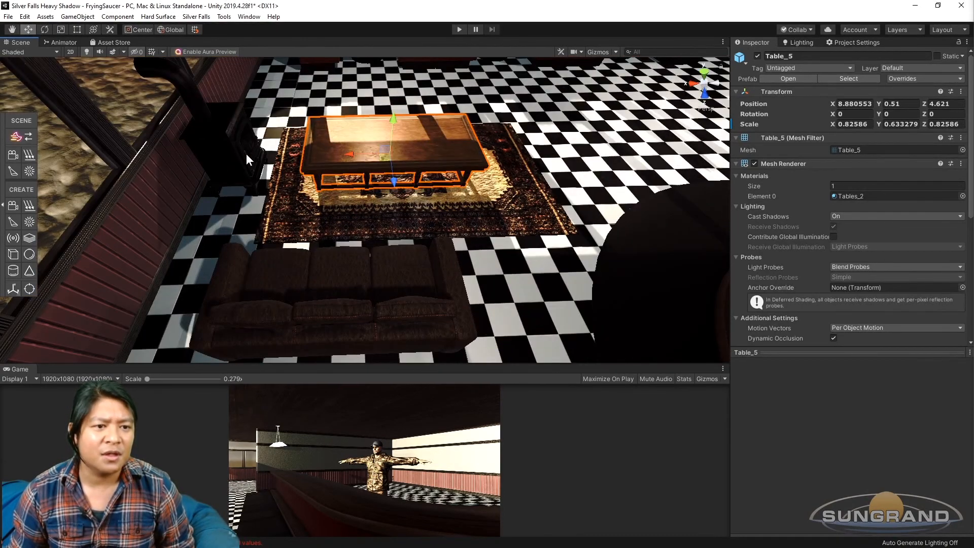
{"action": "scroll", "coordinate": [318, 206], "scroll_direction": "down", "scroll_amount": 3}
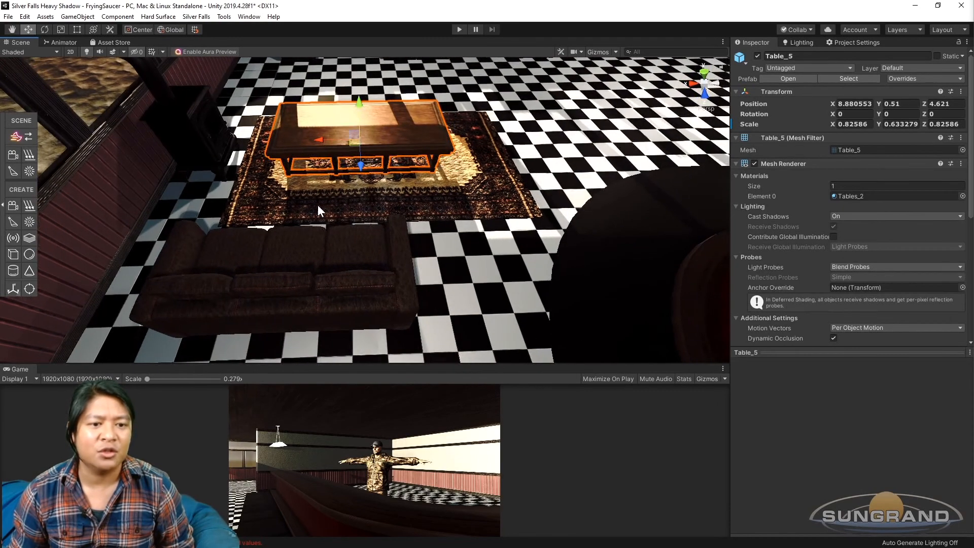
{"action": "middle_click_drag", "start_coordinate": [350, 231], "coordinate": [339, 237]}
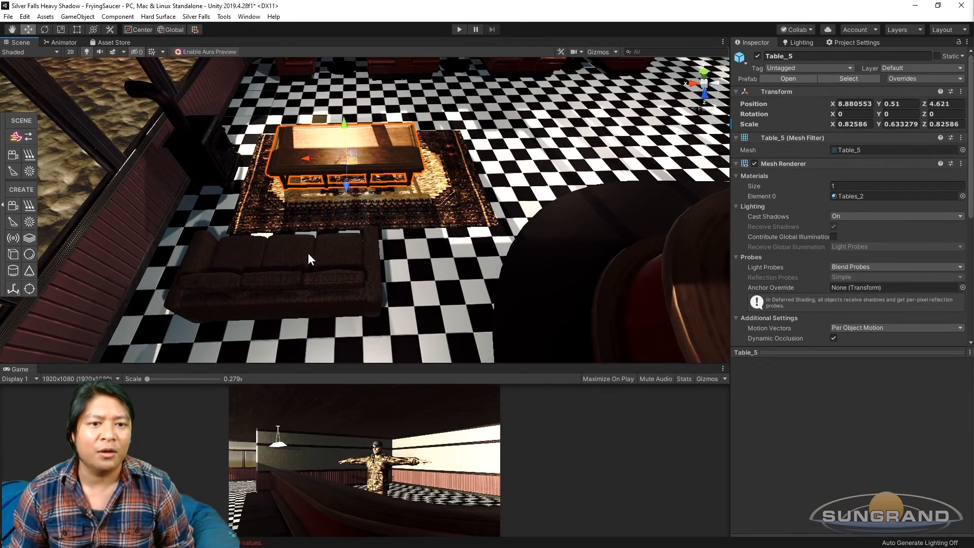
{"action": "left_click", "coordinate": [308, 252]}
{"action": "left_click_drag", "start_coordinate": [257, 273], "coordinate": [274, 270]}
{"action": "left_click_drag", "start_coordinate": [301, 307], "coordinate": [307, 289]}
Step: Shrink the table to scale X 0.695236, Y 0.614281, Z 0.801084 and set it on the rug at Y 0.511
{"action": "left_click_drag", "start_coordinate": [307, 289], "coordinate": [424, 223], "text": "alt"}
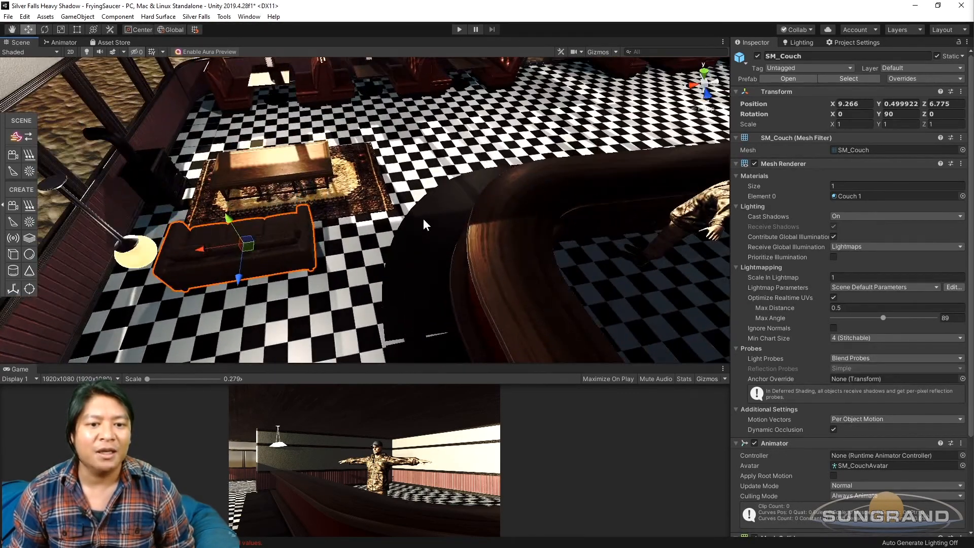
{"action": "scroll", "coordinate": [424, 265], "scroll_direction": "up", "scroll_amount": 3}
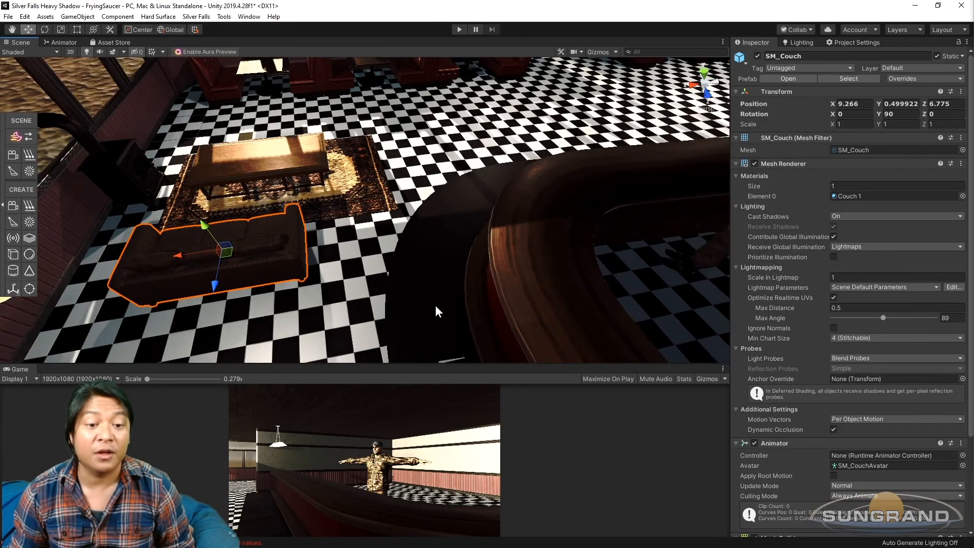
{"action": "left_click_drag", "start_coordinate": [419, 185], "coordinate": [437, 204], "text": "alt"}
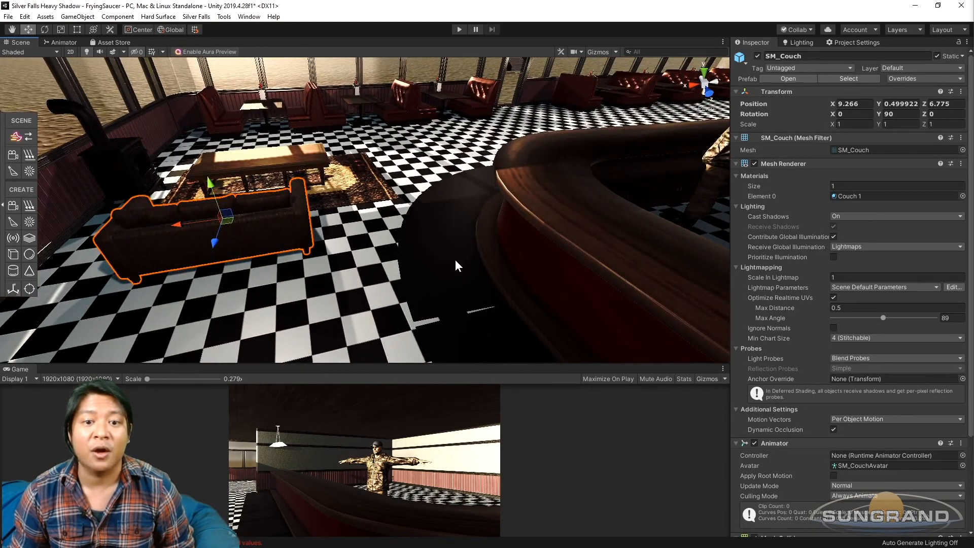
{"action": "left_click_drag", "start_coordinate": [455, 260], "coordinate": [446, 184], "text": "alt"}
{"action": "left_click", "coordinate": [385, 188]}
{"action": "key", "text": "r"}
{"action": "scroll", "coordinate": [375, 211], "scroll_direction": "up", "scroll_amount": 5}
{"action": "left_click_drag", "start_coordinate": [300, 185], "coordinate": [354, 251]}
{"action": "key", "text": "w"}
{"action": "key", "text": "r"}
{"action": "left_click_drag", "start_coordinate": [374, 220], "coordinate": [243, 205]}
{"action": "key", "text": "w"}
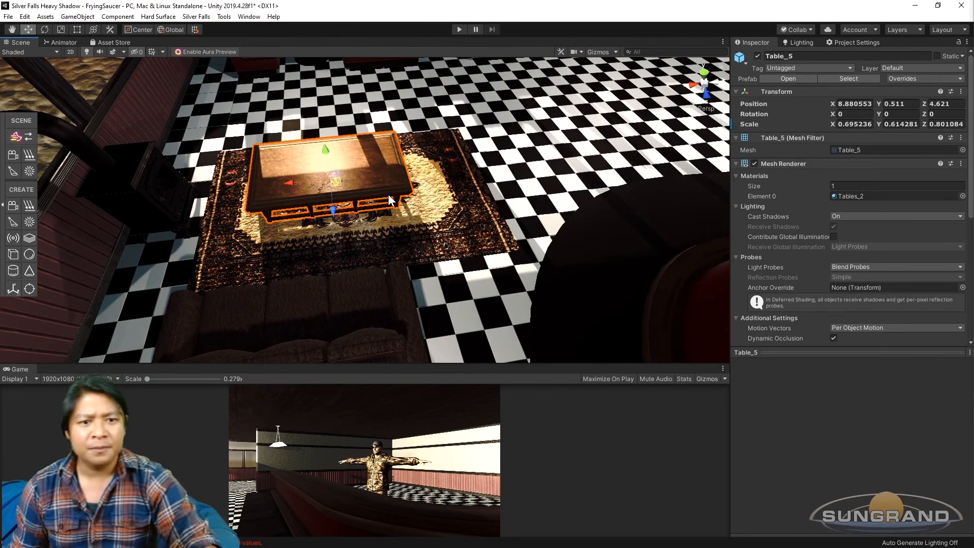
Step: Rotate the white Light_01 hanging lamp over the counter to 90 degrees around Y
{"action": "scroll", "coordinate": [371, 197], "scroll_direction": "down", "scroll_amount": 10}
{"action": "middle_click_drag", "start_coordinate": [614, 178], "coordinate": [418, 218]}
{"action": "scroll", "coordinate": [417, 217], "scroll_direction": "up", "scroll_amount": 4}
{"action": "scroll", "coordinate": [417, 212], "scroll_direction": "up", "scroll_amount": 2}
{"action": "scroll", "coordinate": [620, 197], "scroll_direction": "down", "scroll_amount": 3}
{"action": "middle_click_drag", "start_coordinate": [624, 196], "coordinate": [447, 186]}
{"action": "left_click", "coordinate": [523, 203]}
{"action": "left_click", "coordinate": [896, 113]}
{"action": "type", "text": "90"}
Step: Try a duplicate of the round Chandelier3 (1) lamp above the counter at Z 7.002 and delete it
{"action": "left_click_drag", "start_coordinate": [409, 234], "coordinate": [408, 192], "text": "alt"}
{"action": "left_click", "coordinate": [378, 153]}
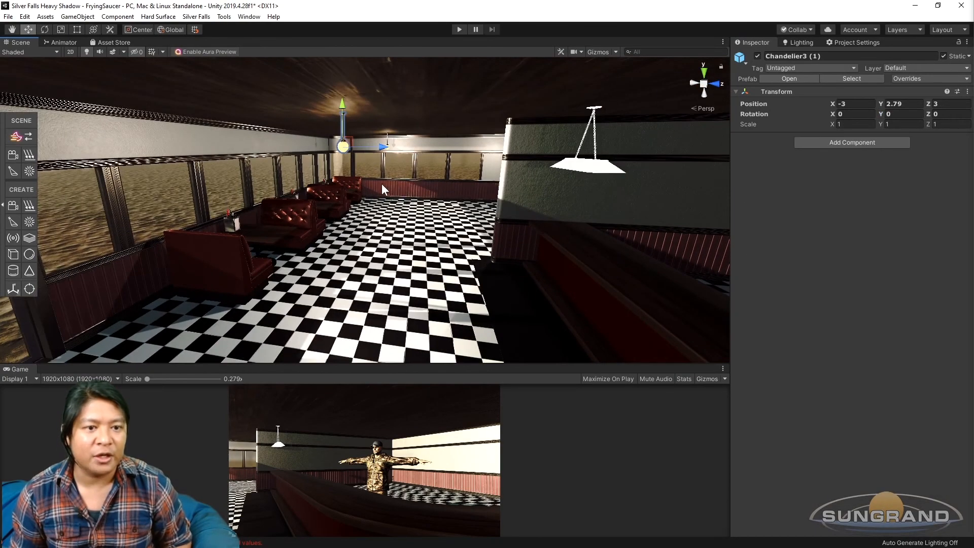
{"action": "key", "text": "ctrl+d"}
{"action": "left_click_drag", "start_coordinate": [384, 147], "coordinate": [604, 165]}
{"action": "left_click_drag", "start_coordinate": [426, 217], "coordinate": [406, 225], "text": "alt"}
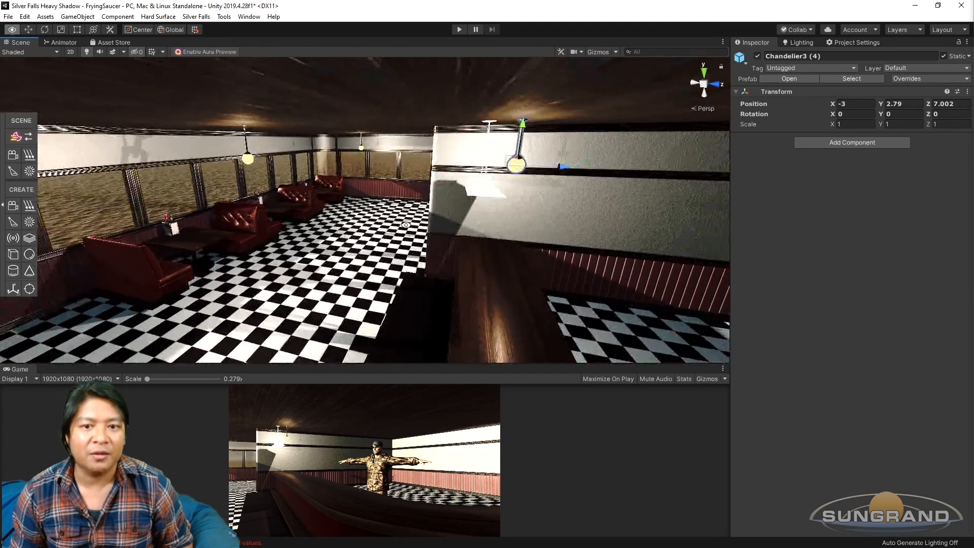
{"action": "key", "text": "Delete"}
Step: Move the Light_01 hanging lamp along the counter to Z 6.925
{"action": "left_click", "coordinate": [481, 188]}
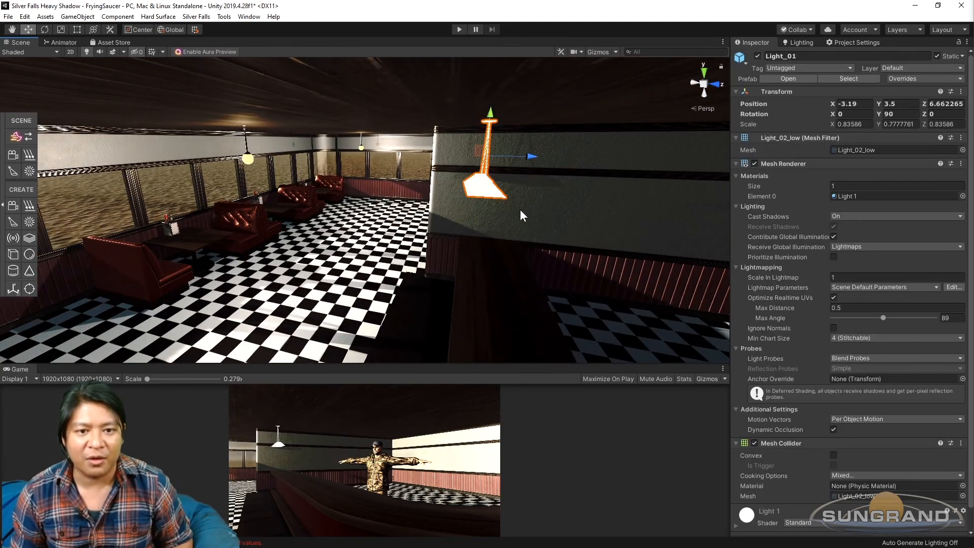
{"action": "key", "text": "f"}
{"action": "left_click_drag", "start_coordinate": [401, 218], "coordinate": [436, 217]}
{"action": "left_click_drag", "start_coordinate": [439, 219], "coordinate": [463, 167], "text": "alt"}
{"action": "left_click_drag", "start_coordinate": [430, 125], "coordinate": [504, 245]}
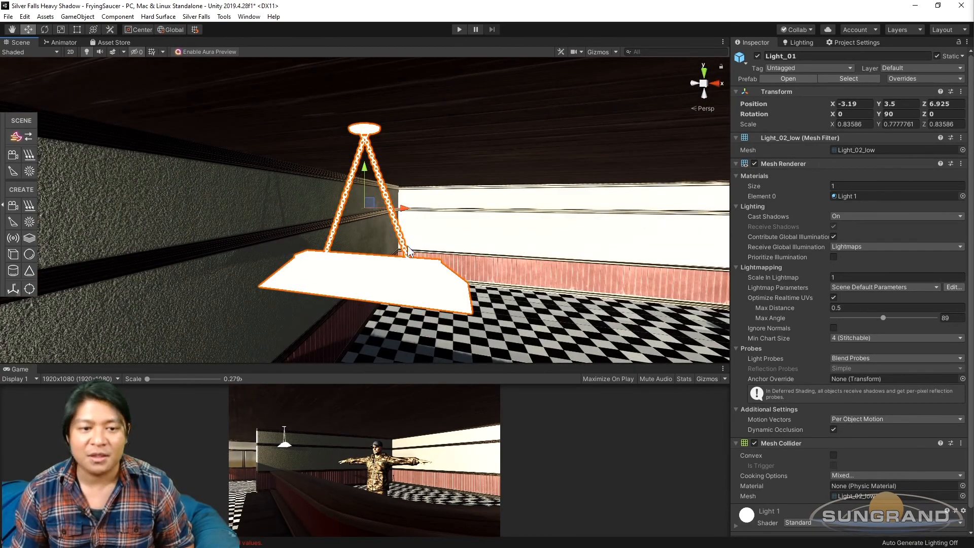
Step: Expand the Light 1 material settings of the hanging lamp to reach its texture maps
{"action": "scroll", "coordinate": [381, 247], "scroll_direction": "down", "scroll_amount": 3}
{"action": "middle_click_drag", "start_coordinate": [401, 258], "coordinate": [396, 178]}
{"action": "scroll", "coordinate": [804, 379], "scroll_direction": "down", "scroll_amount": 2}
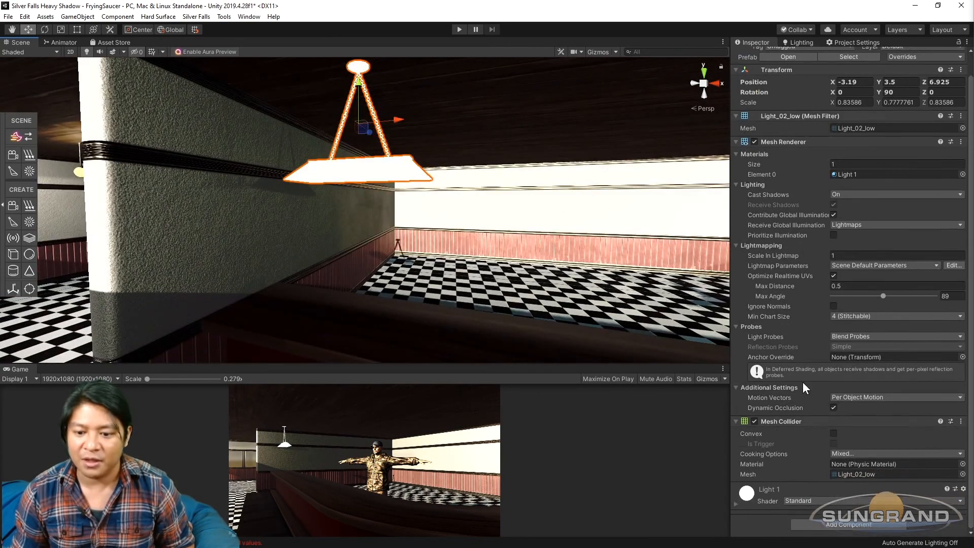
{"action": "left_click", "coordinate": [776, 500]}
{"action": "scroll", "coordinate": [775, 499], "scroll_direction": "down", "scroll_amount": 5}
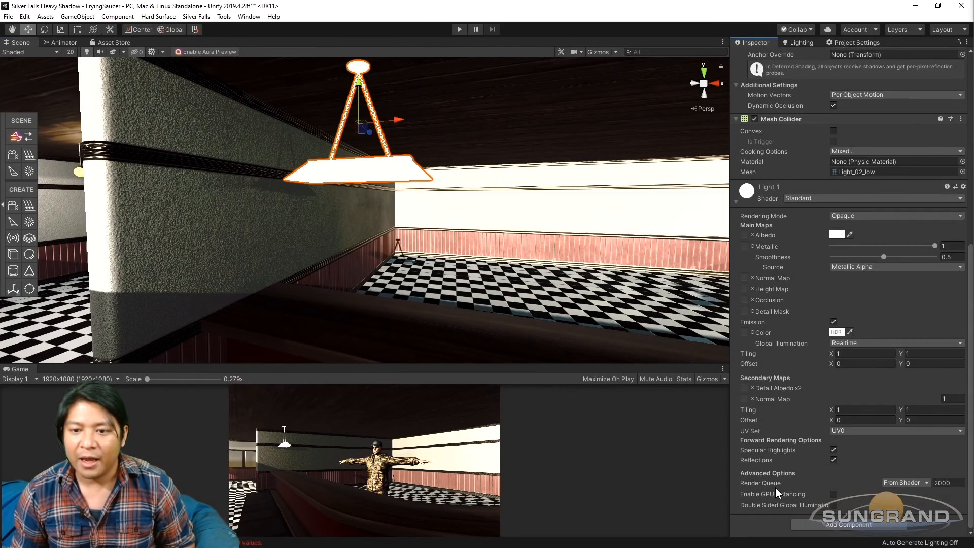
{"action": "left_click_drag", "start_coordinate": [408, 184], "coordinate": [455, 257], "text": "alt"}
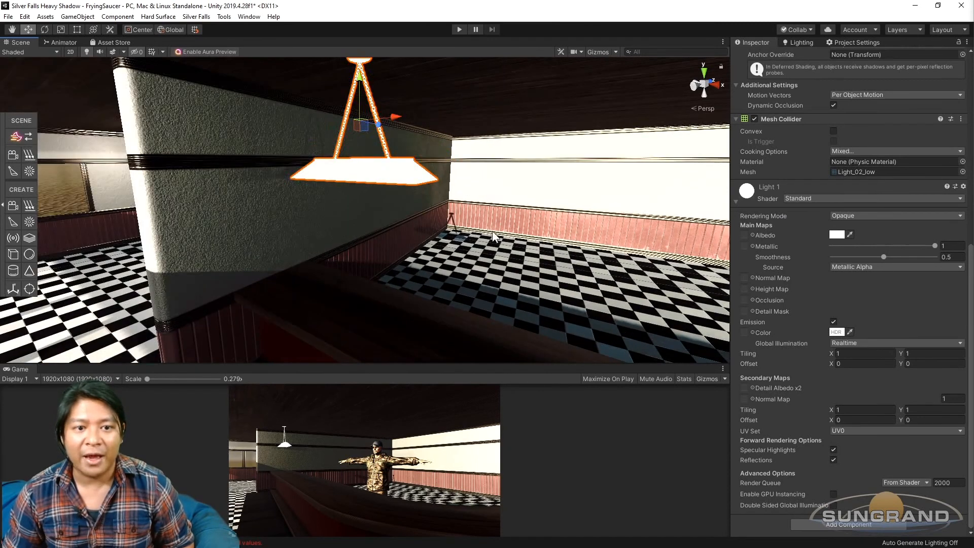
{"action": "scroll", "coordinate": [893, 251], "scroll_direction": "up", "scroll_amount": 10}
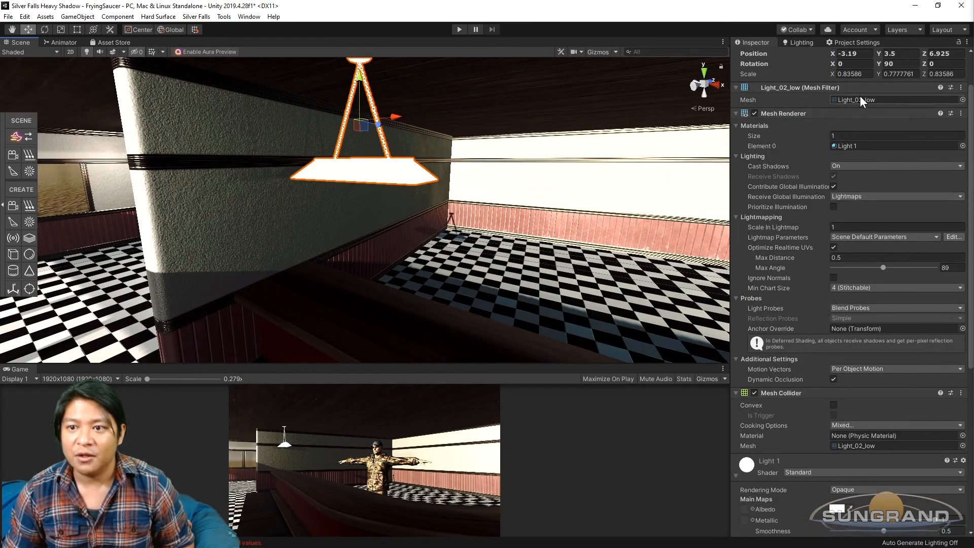
{"action": "scroll", "coordinate": [806, 388], "scroll_direction": "down", "scroll_amount": 10}
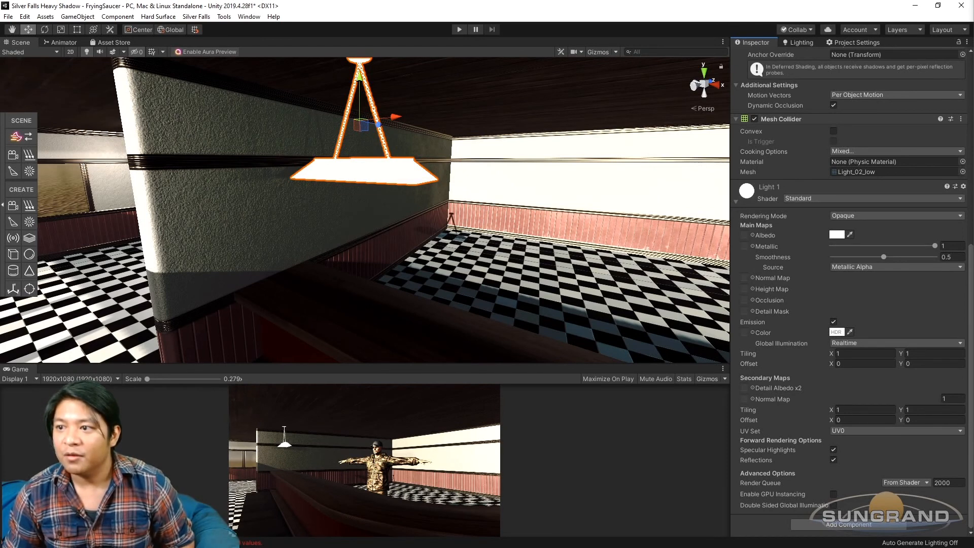
Step: Assign the lamp's textures to the albedo, metallic, occlusion, normal and emission maps of the Light 1 material
{"action": "left_click_drag", "start_coordinate": [745, 233], "coordinate": [745, 234]}
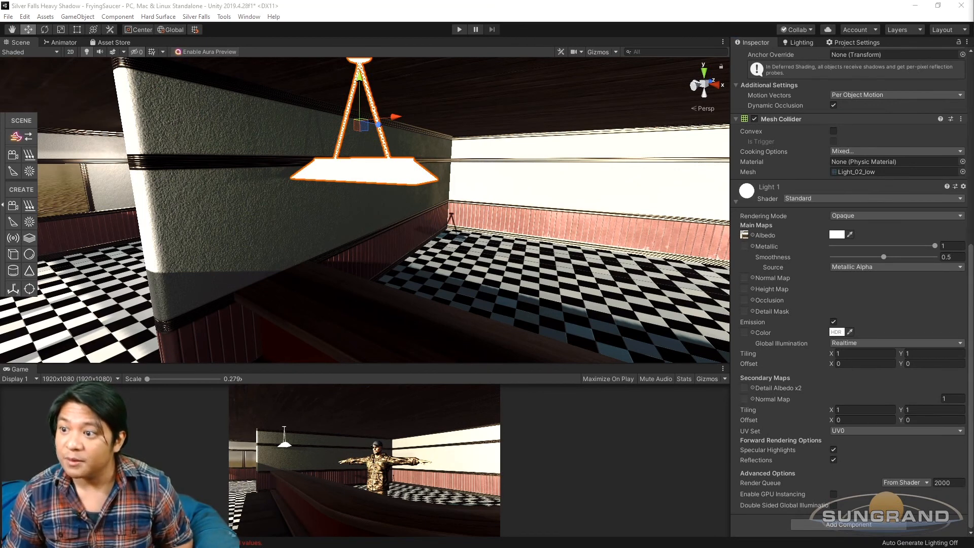
{"action": "left_click_drag", "start_coordinate": [779, 183], "coordinate": [748, 245]}
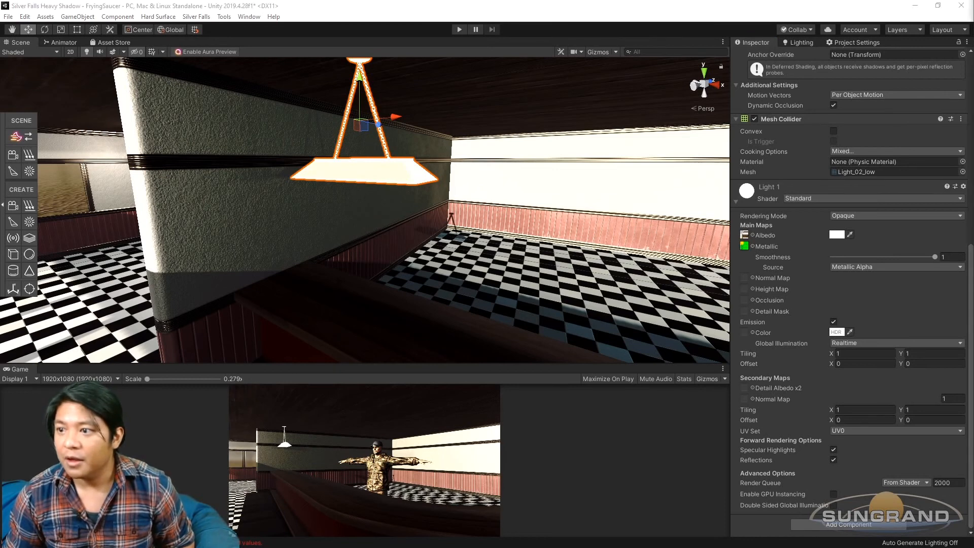
{"action": "left_click_drag", "start_coordinate": [744, 299], "coordinate": [745, 299]}
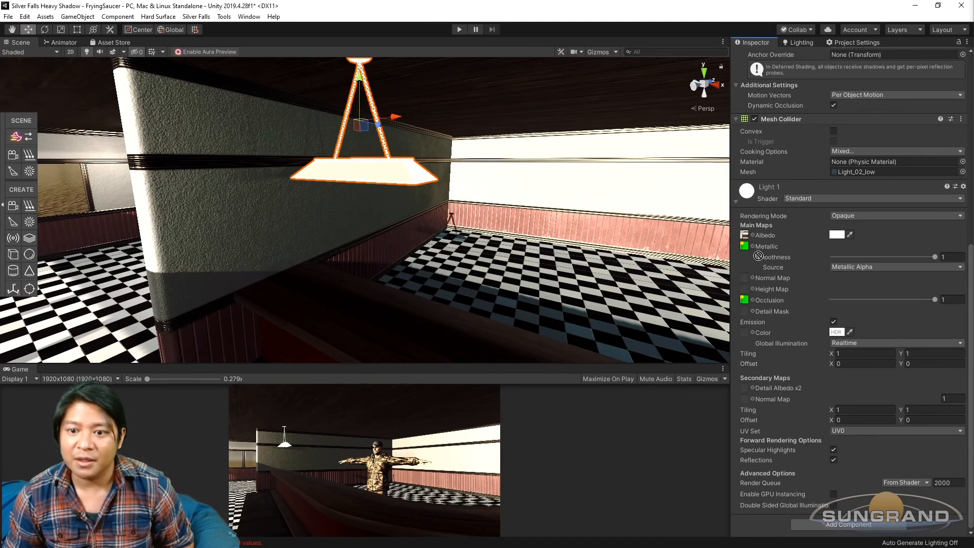
{"action": "left_click_drag", "start_coordinate": [742, 276], "coordinate": [742, 276]}
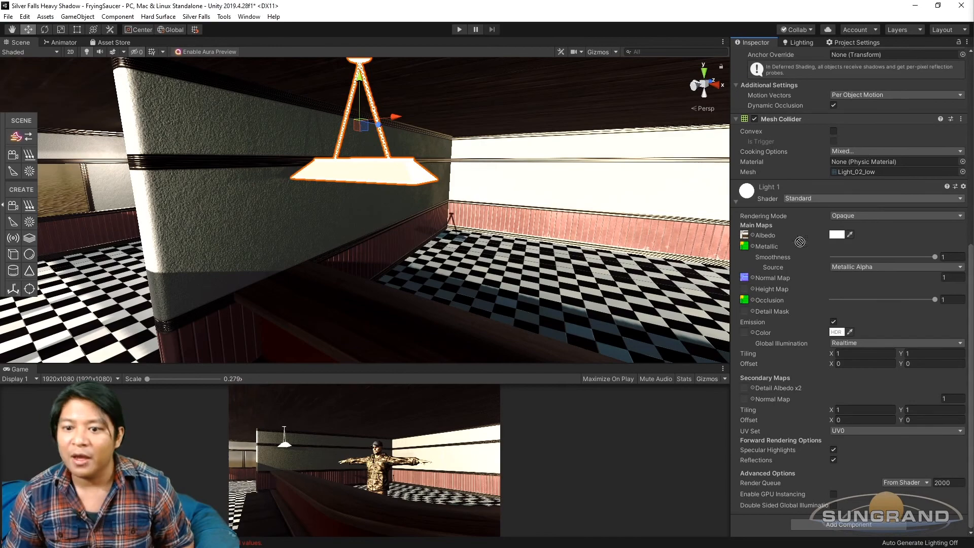
{"action": "left_click_drag", "start_coordinate": [746, 333], "coordinate": [746, 333]}
Step: Disable emission on the lamp's Light 1 material
{"action": "left_click_drag", "start_coordinate": [500, 190], "coordinate": [418, 204], "text": "alt"}
{"action": "middle_click_drag", "start_coordinate": [417, 205], "coordinate": [422, 226]}
{"action": "scroll", "coordinate": [408, 239], "scroll_direction": "up", "scroll_amount": 6}
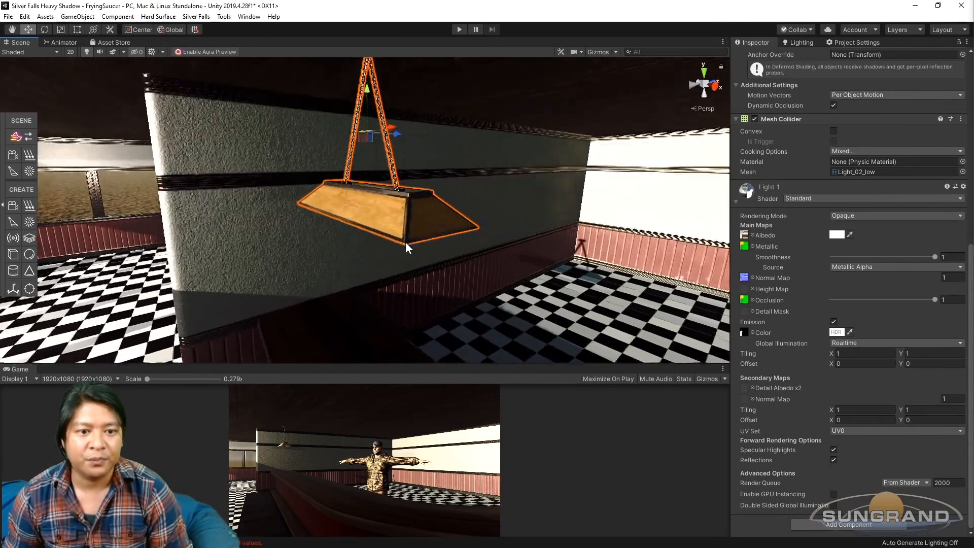
{"action": "left_click_drag", "start_coordinate": [397, 267], "coordinate": [527, 279], "text": "alt"}
{"action": "middle_click_drag", "start_coordinate": [528, 279], "coordinate": [432, 299]}
{"action": "left_click", "coordinate": [833, 322]}
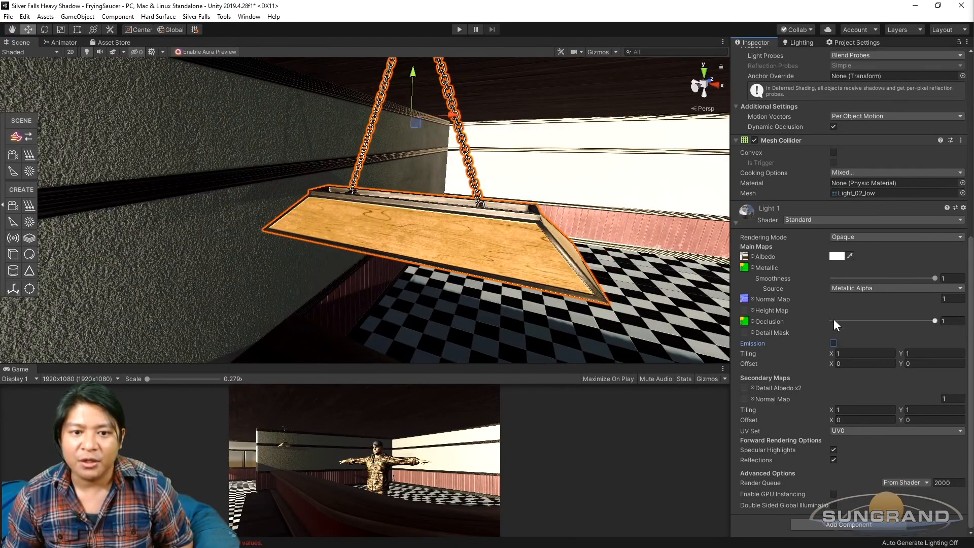
Step: Try the Light 1 material without its normal map and with smoothness and occlusion set to 0
{"action": "left_click", "coordinate": [754, 299]}
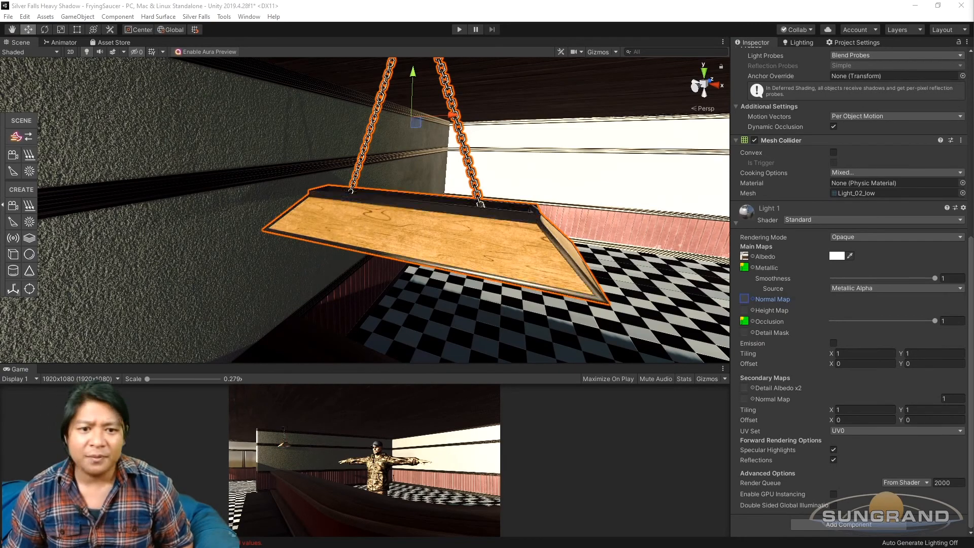
{"action": "left_click_drag", "start_coordinate": [683, 249], "coordinate": [839, 303], "text": "alt"}
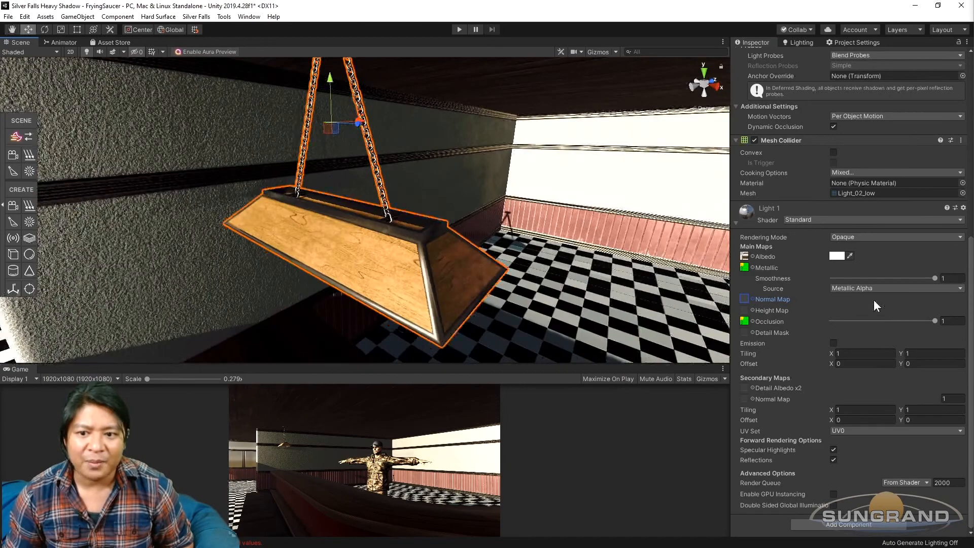
{"action": "mouse_move", "coordinate": [936, 279]}
{"action": "left_mouse_down"}
{"action": "mouse_move", "coordinate": [702, 284]}
{"action": "mouse_move", "coordinate": [580, 260]}
{"action": "mouse_move", "coordinate": [731, 355]}
{"action": "mouse_move", "coordinate": [785, 361]}
{"action": "left_mouse_up"}
{"action": "left_click_drag", "start_coordinate": [933, 319], "coordinate": [440, 259]}
{"action": "scroll", "coordinate": [440, 253], "scroll_direction": "up", "scroll_amount": 5}
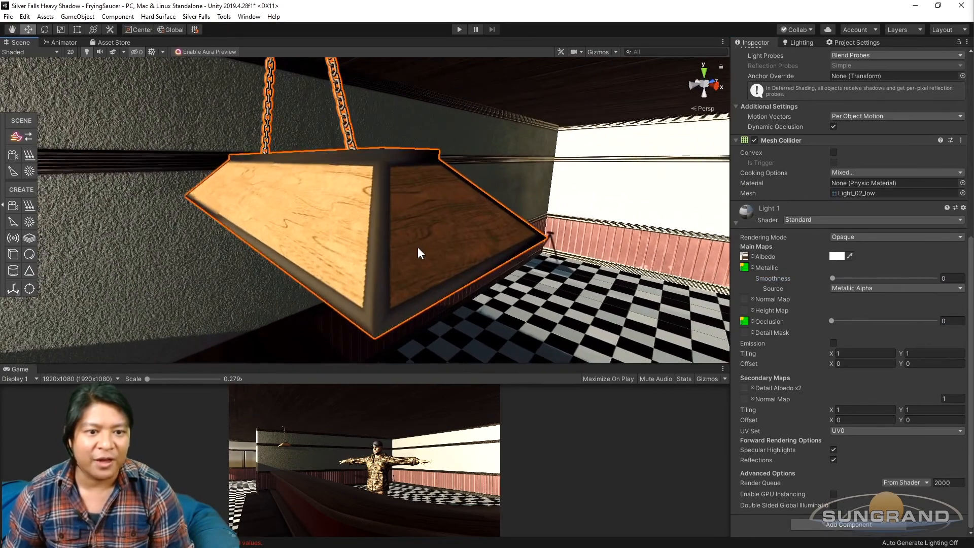
{"action": "scroll", "coordinate": [429, 236], "scroll_direction": "up", "scroll_amount": 3}
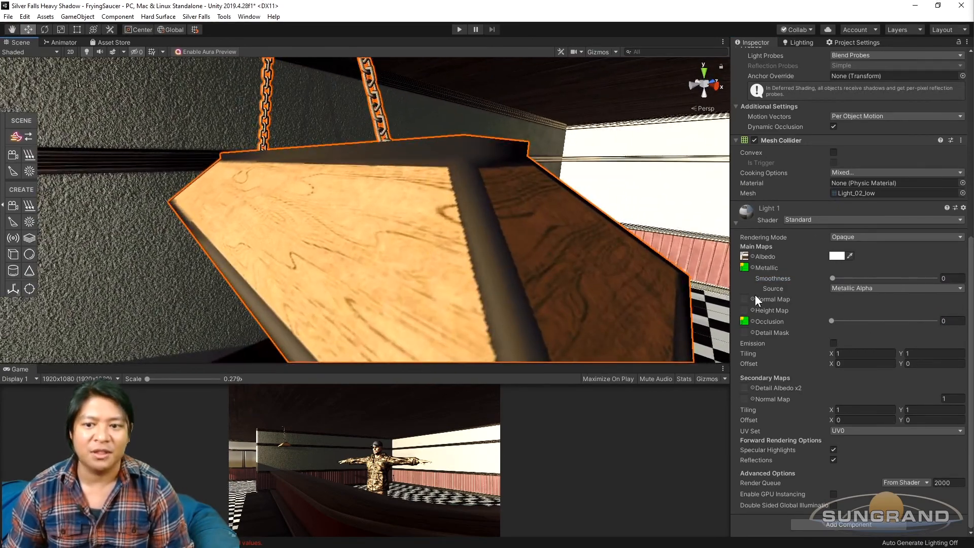
Step: Set the Light 1 material's smoothness and occlusion to 1
{"action": "left_click_drag", "start_coordinate": [833, 278], "coordinate": [963, 287]}
{"action": "left_click_drag", "start_coordinate": [832, 319], "coordinate": [959, 321]}
{"action": "left_click_drag", "start_coordinate": [284, 145], "coordinate": [406, 162], "text": "alt"}
{"action": "left_click_drag", "start_coordinate": [437, 212], "coordinate": [447, 197], "text": "alt"}
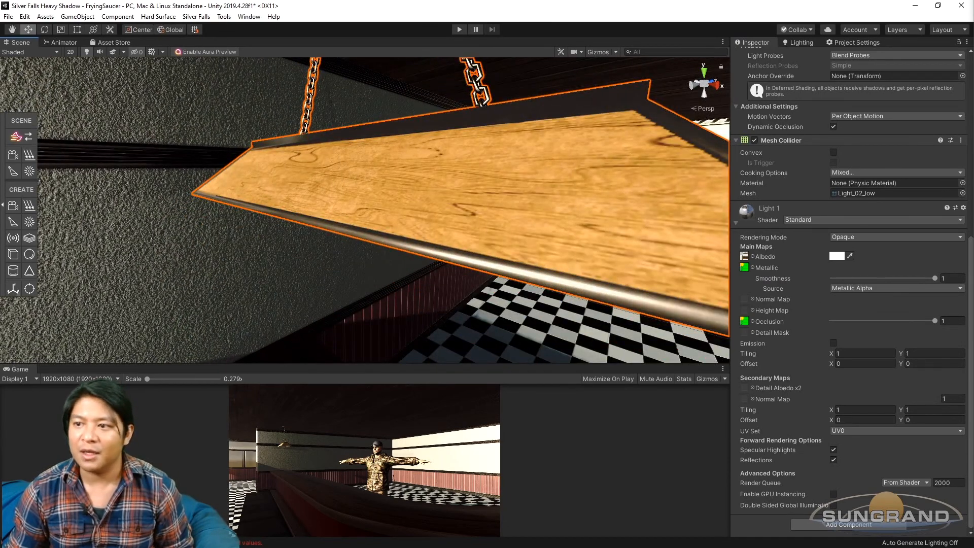
Step: Reassign the normal map to the Light 1 material and check the lamp's underside
{"action": "mouse_move", "coordinate": [973, 193]}
{"action": "left_mouse_down"}
{"action": "mouse_move", "coordinate": [868, 224]}
{"action": "mouse_move", "coordinate": [744, 298]}
{"action": "left_mouse_up"}
{"action": "scroll", "coordinate": [444, 226], "scroll_direction": "down", "scroll_amount": 5}
{"action": "left_click_drag", "start_coordinate": [451, 221], "coordinate": [385, 178], "text": "alt"}
{"action": "middle_click_drag", "start_coordinate": [385, 178], "coordinate": [391, 216]}
{"action": "left_click_drag", "start_coordinate": [391, 215], "coordinate": [394, 189], "text": "alt"}
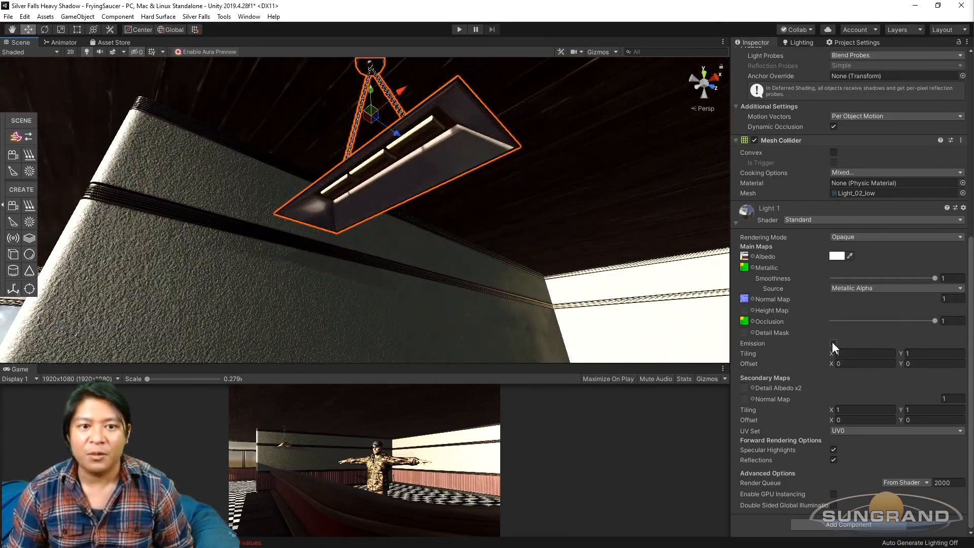
Step: Enable emission on the Light 1 material, set its colour to warm tan (RGB 203, 147, 80), and check the lamp
{"action": "left_click", "coordinate": [834, 343]}
{"action": "scroll", "coordinate": [383, 182], "scroll_direction": "up", "scroll_amount": 5}
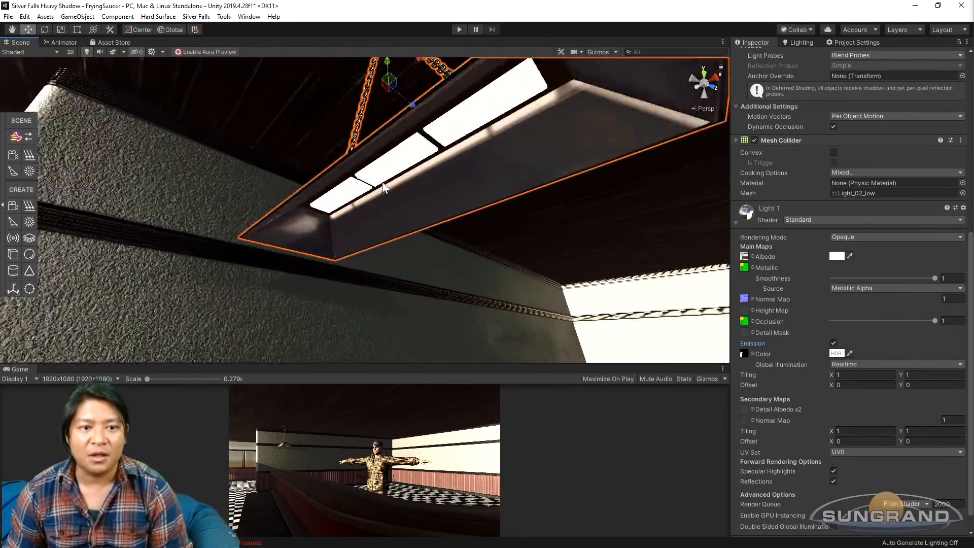
{"action": "left_click_drag", "start_coordinate": [382, 182], "coordinate": [386, 172], "text": "alt"}
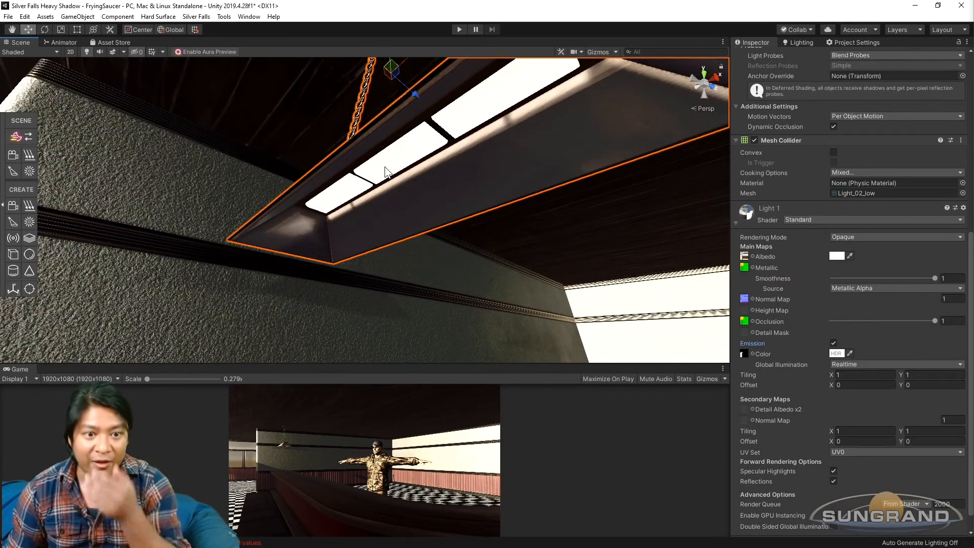
{"action": "left_click", "coordinate": [837, 353]}
{"action": "left_click_drag", "start_coordinate": [690, 201], "coordinate": [644, 214]}
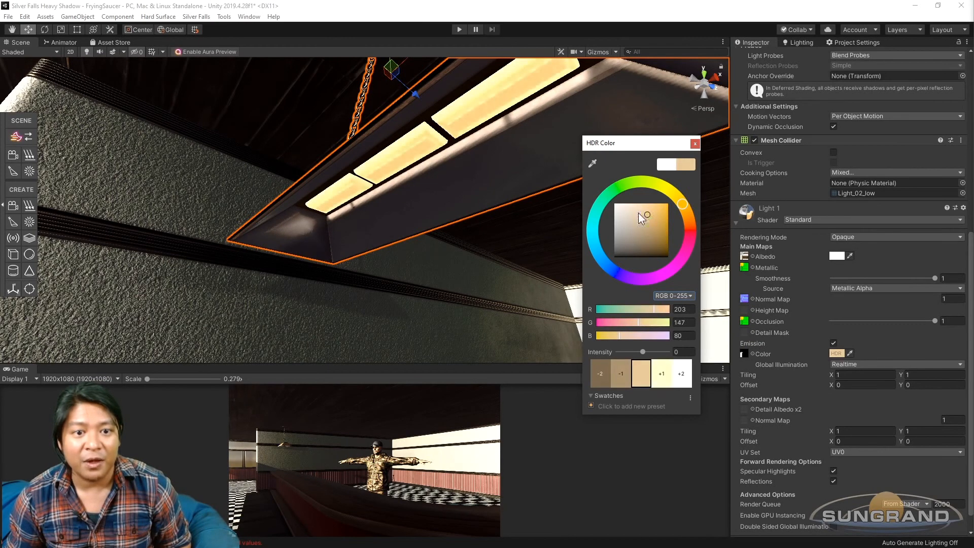
{"action": "scroll", "coordinate": [398, 237], "scroll_direction": "down", "scroll_amount": 10}
{"action": "left_click", "coordinate": [397, 237], "text": "alt"}
{"action": "left_click_drag", "start_coordinate": [384, 244], "coordinate": [369, 175], "text": "alt"}
{"action": "key", "text": "f"}
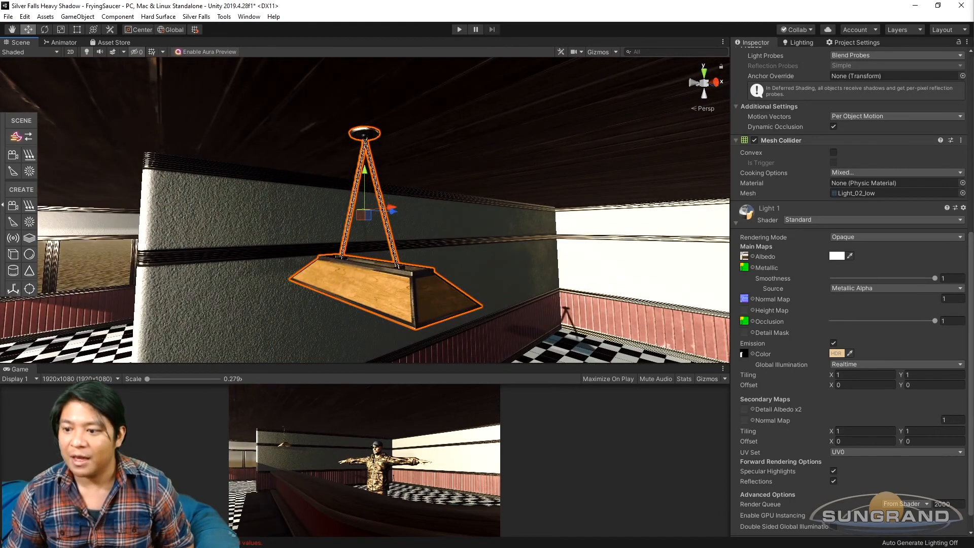
Step: Select the Point Light inside the globe lamp Chandelier3 (1) as the source for the counter lamp's light
{"action": "middle_click_drag", "start_coordinate": [476, 242], "coordinate": [307, 258]}
{"action": "scroll", "coordinate": [457, 250], "scroll_direction": "down", "scroll_amount": 10}
{"action": "scroll", "coordinate": [307, 257], "scroll_direction": "down", "scroll_amount": 10}
{"action": "scroll", "coordinate": [378, 205], "scroll_direction": "down", "scroll_amount": 3}
{"action": "middle_click_drag", "start_coordinate": [377, 205], "coordinate": [342, 181]}
{"action": "key", "text": "f"}
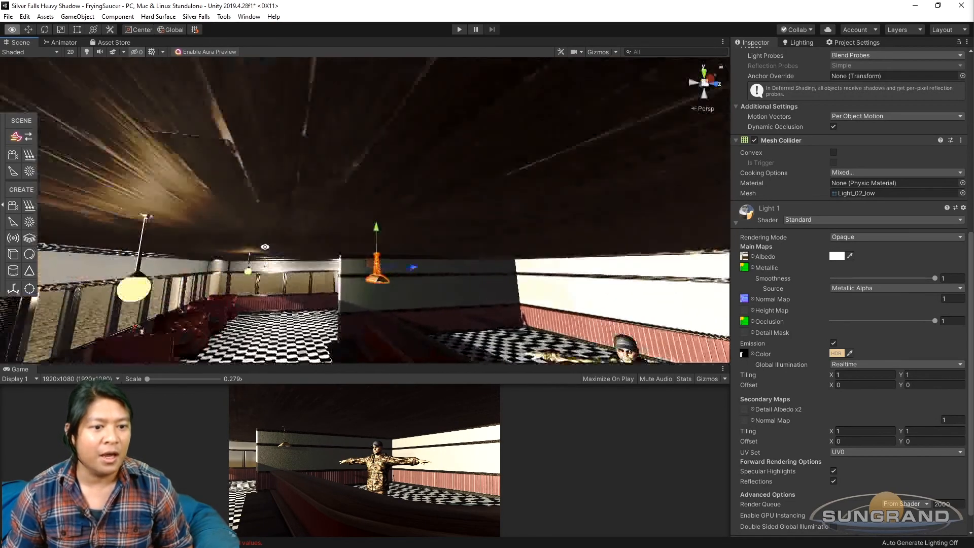
{"action": "left_click", "coordinate": [198, 278]}
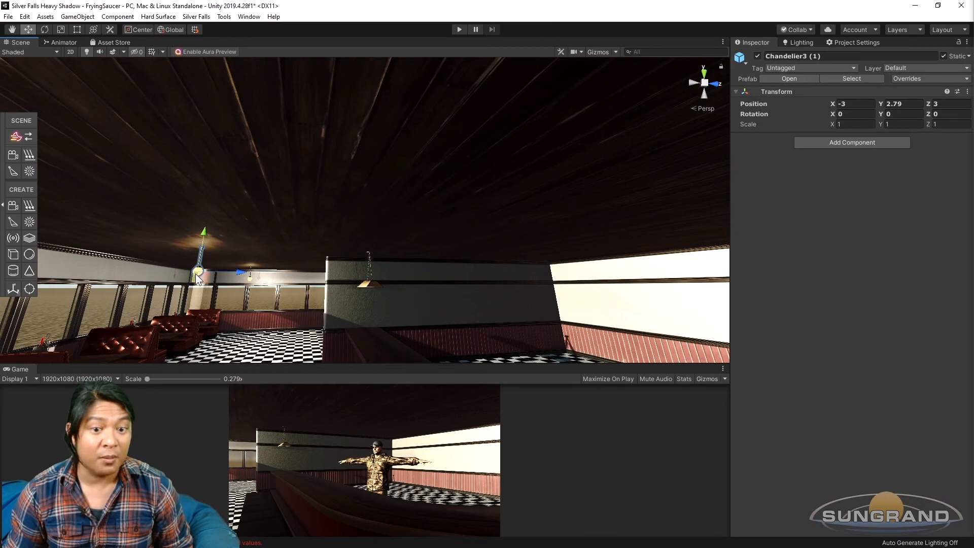
{"action": "key", "text": "f"}
{"action": "scroll", "coordinate": [357, 233], "scroll_direction": "up", "scroll_amount": 12}
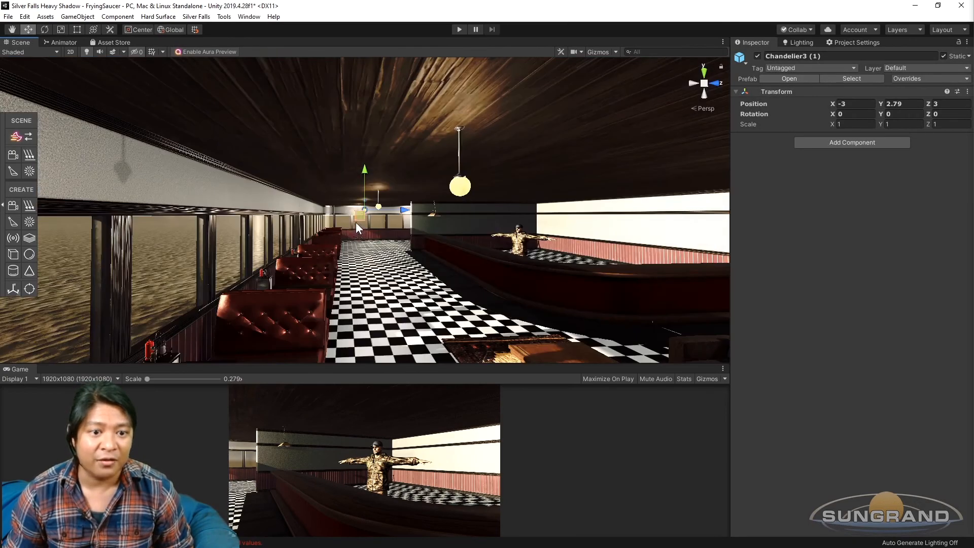
{"action": "scroll", "coordinate": [350, 224], "scroll_direction": "up", "scroll_amount": 4}
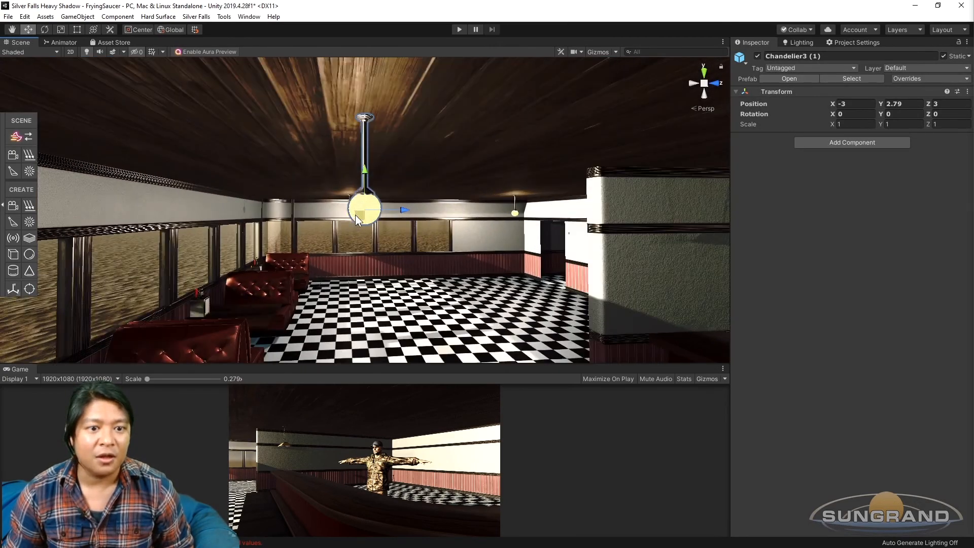
{"action": "left_click", "coordinate": [383, 200]}
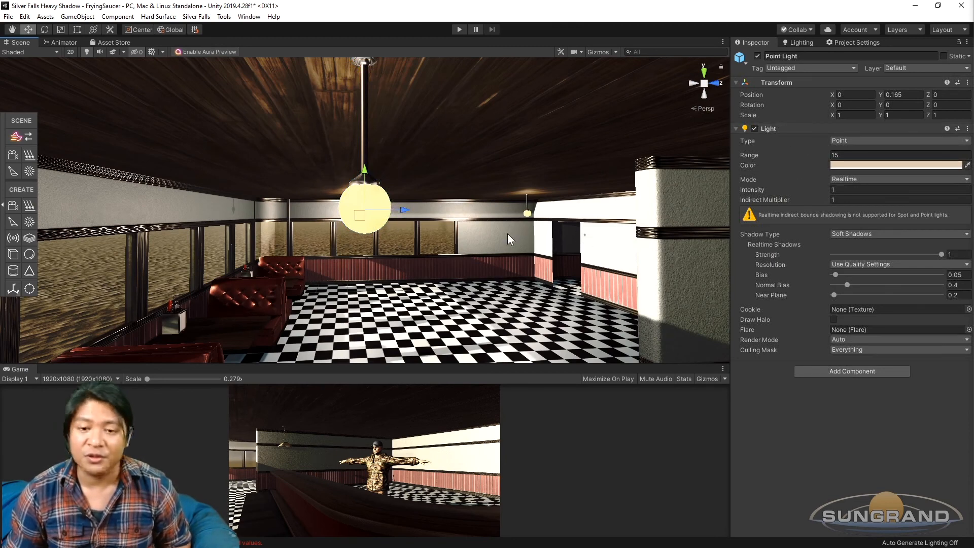
{"action": "middle_click_drag", "start_coordinate": [659, 276], "coordinate": [580, 228]}
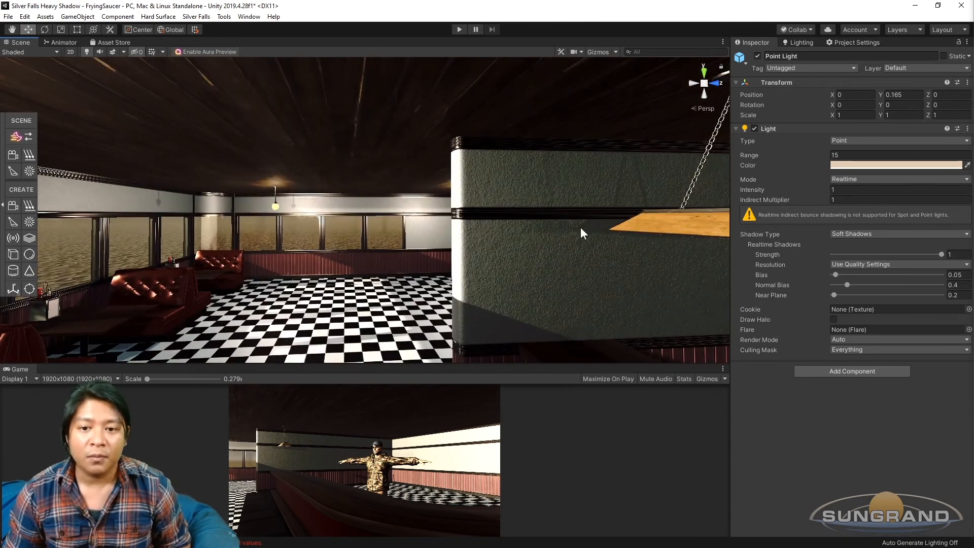
{"action": "left_click", "coordinate": [690, 224]}
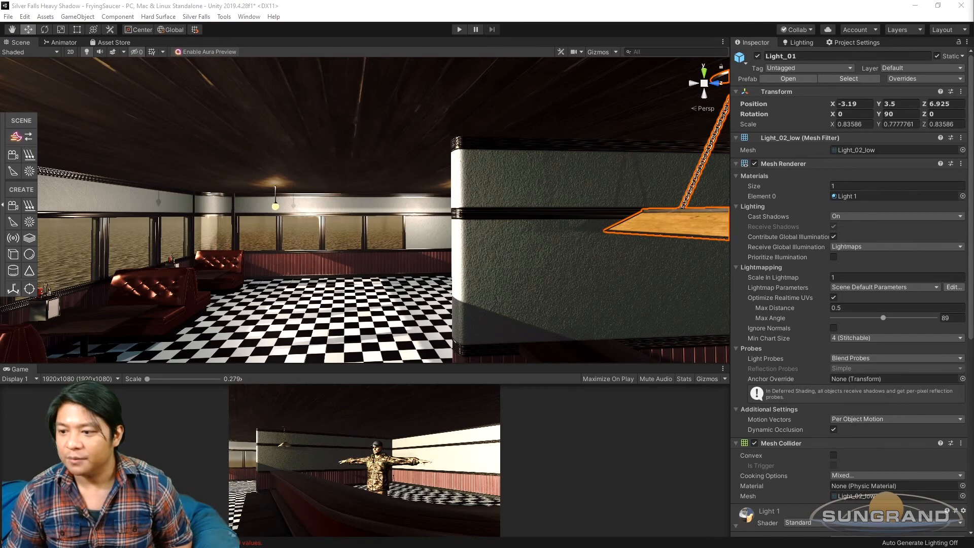
{"action": "key", "text": "ctrl+shift+n"}
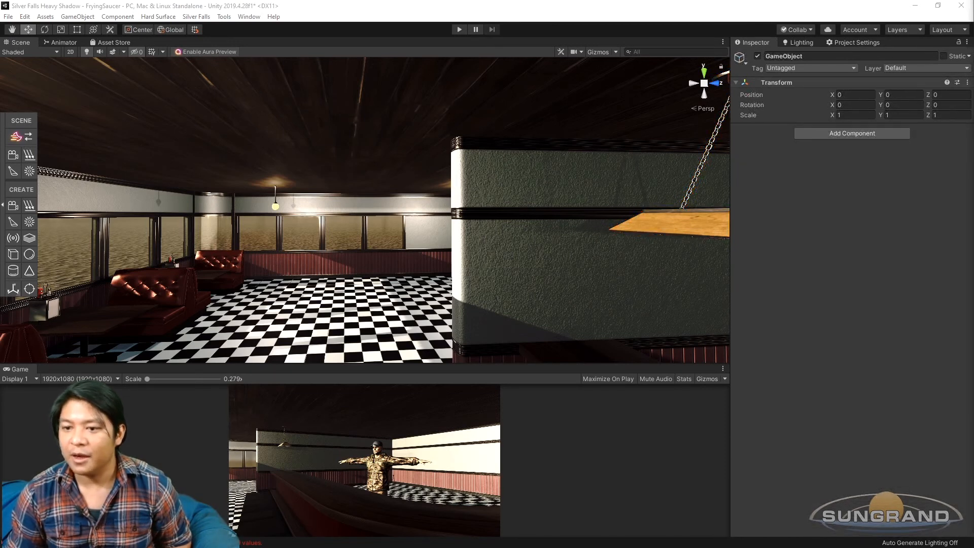
{"action": "key", "text": "ctrl+z"}
{"action": "key", "text": "ctrl+z"}
{"action": "key", "text": "ctrl+z"}
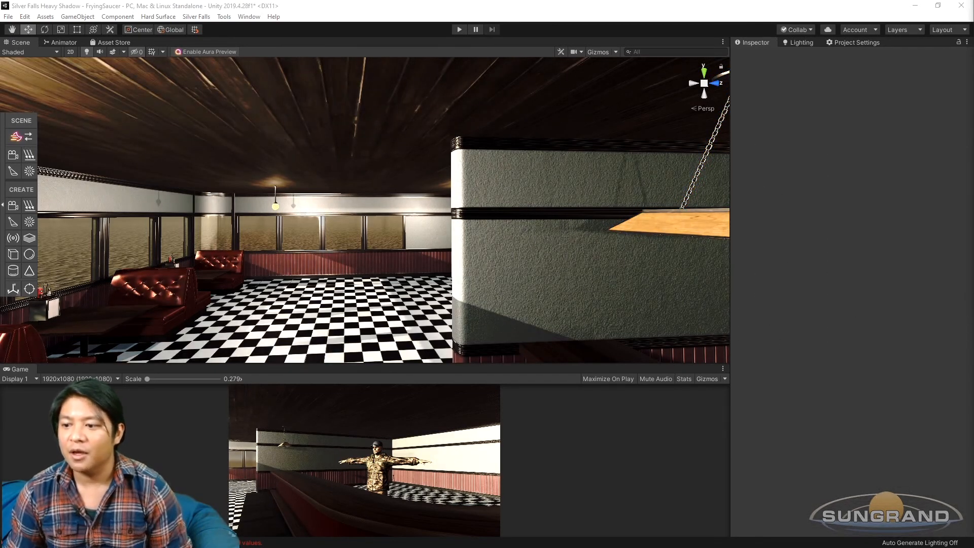
Step: Reset the transform of the copied Point Light under the hanging counter lamp to position 0, rotation 0 and scale 1
{"action": "middle_click_drag", "start_coordinate": [594, 200], "coordinate": [480, 182]}
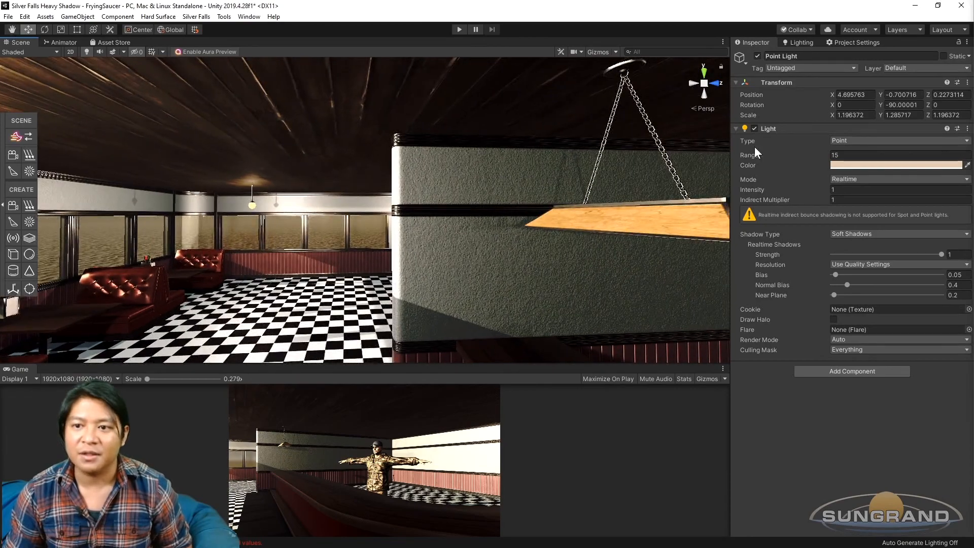
{"action": "right_click", "coordinate": [784, 83]}
{"action": "left_click", "coordinate": [810, 89]}
Step: Show the scene gizmos and lower the Point Light to Y -1.24, just beneath the hanging lamp's shade
{"action": "middle_click_drag", "start_coordinate": [644, 194], "coordinate": [473, 220]}
{"action": "key", "text": "f"}
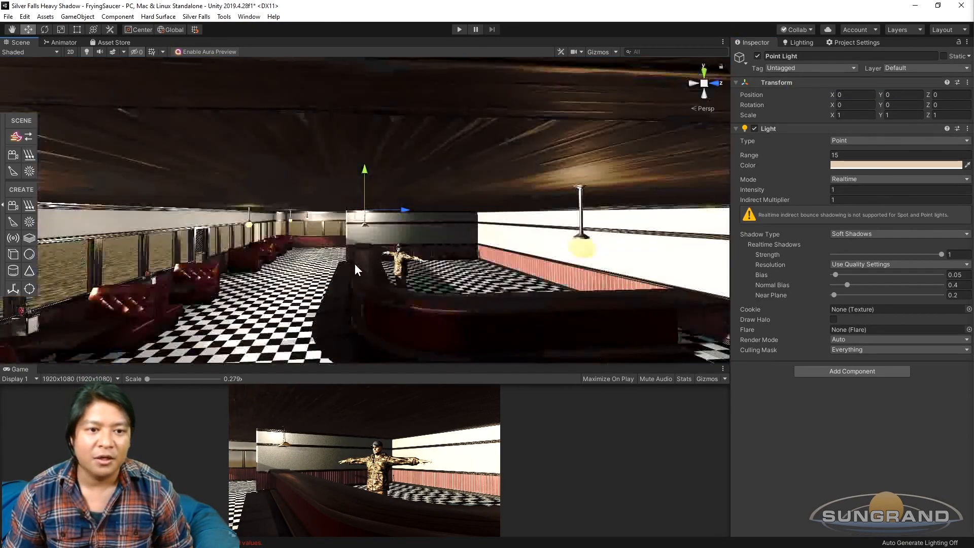
{"action": "scroll", "coordinate": [352, 263], "scroll_direction": "up", "scroll_amount": 12}
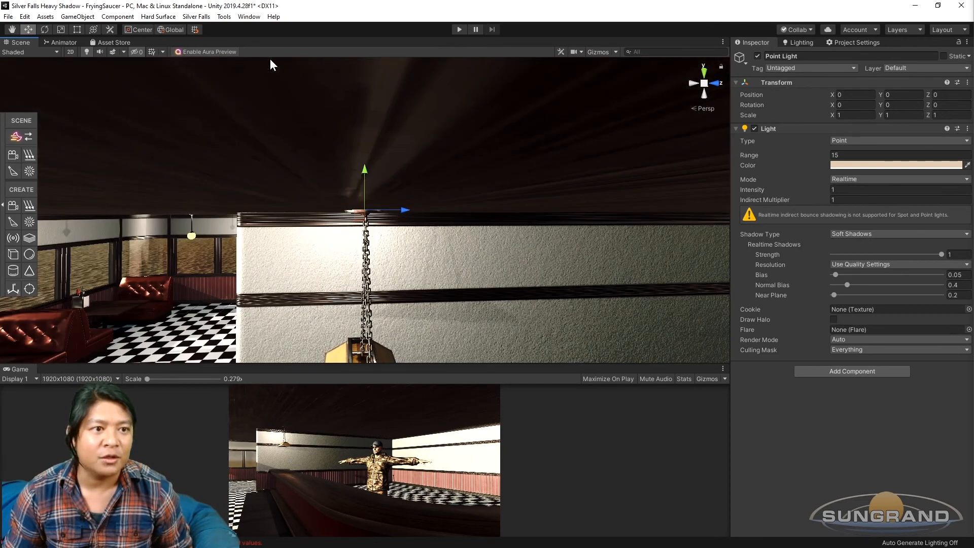
{"action": "left_click", "coordinate": [603, 53]}
{"action": "middle_click_drag", "start_coordinate": [427, 257], "coordinate": [487, 162]}
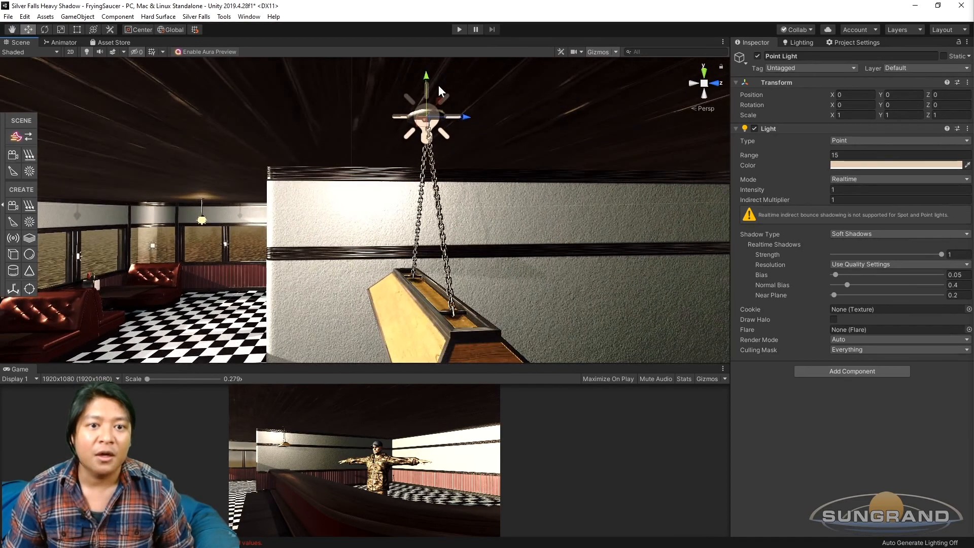
{"action": "left_click_drag", "start_coordinate": [426, 81], "coordinate": [430, 300]}
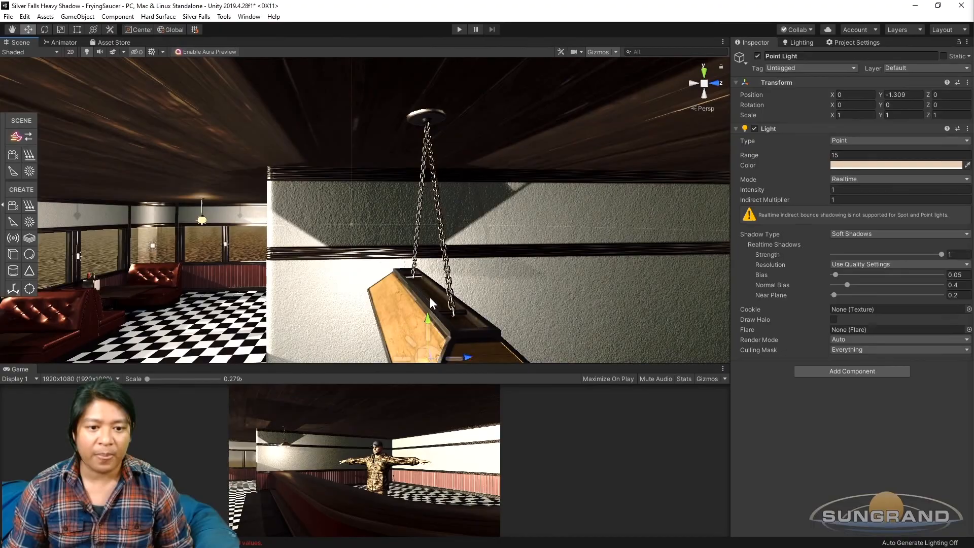
{"action": "scroll", "coordinate": [437, 254], "scroll_direction": "down", "scroll_amount": 8}
{"action": "scroll", "coordinate": [352, 231], "scroll_direction": "up", "scroll_amount": 10}
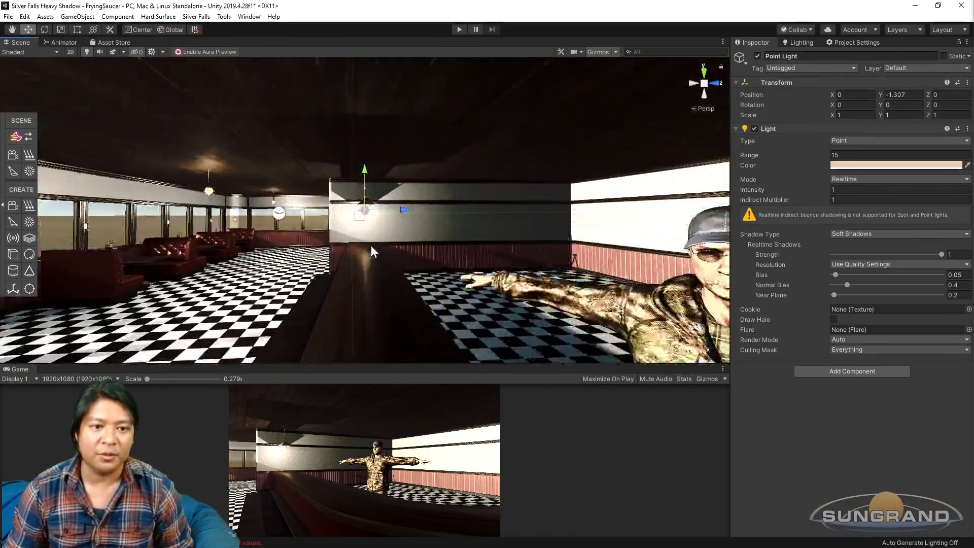
{"action": "left_click_drag", "start_coordinate": [368, 247], "coordinate": [371, 156], "text": "alt"}
{"action": "left_click_drag", "start_coordinate": [360, 121], "coordinate": [363, 115]}
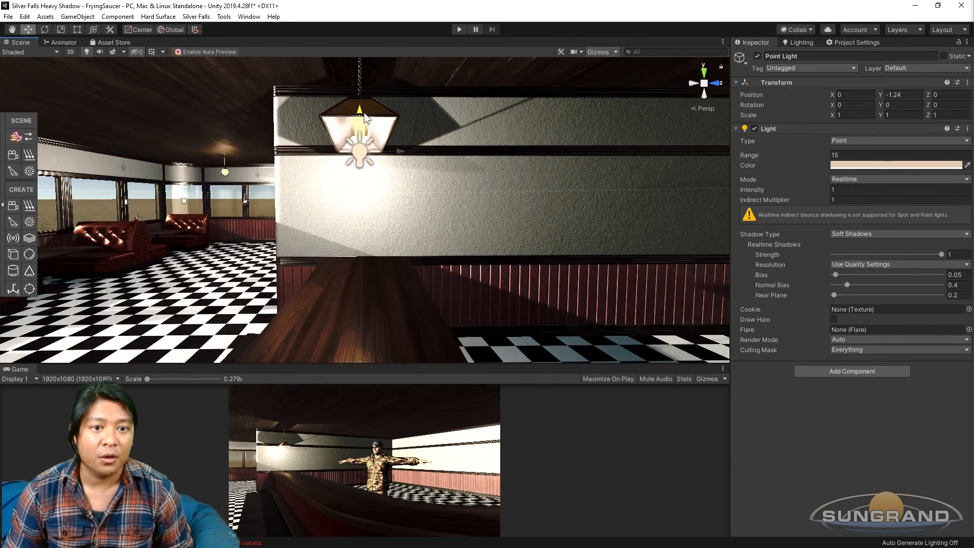
Step: Set the Point Light's shadow bias to 0.01 and its near plane to 0.1
{"action": "middle_click_drag", "start_coordinate": [367, 119], "coordinate": [390, 173]}
{"action": "left_click_drag", "start_coordinate": [390, 173], "coordinate": [479, 229], "text": "alt"}
{"action": "middle_click_drag", "start_coordinate": [479, 229], "coordinate": [463, 244]}
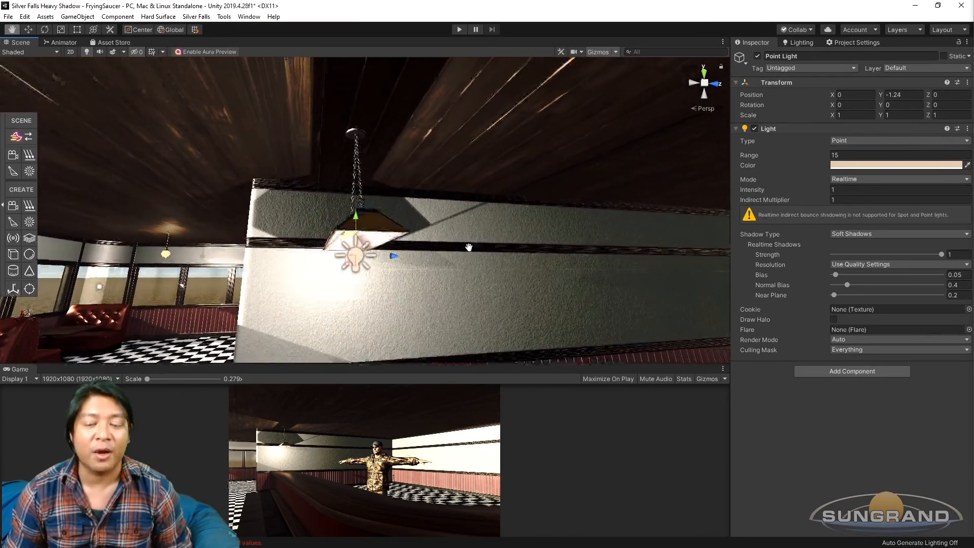
{"action": "key", "text": "BackSpace"}
{"action": "type", "text": "1"}
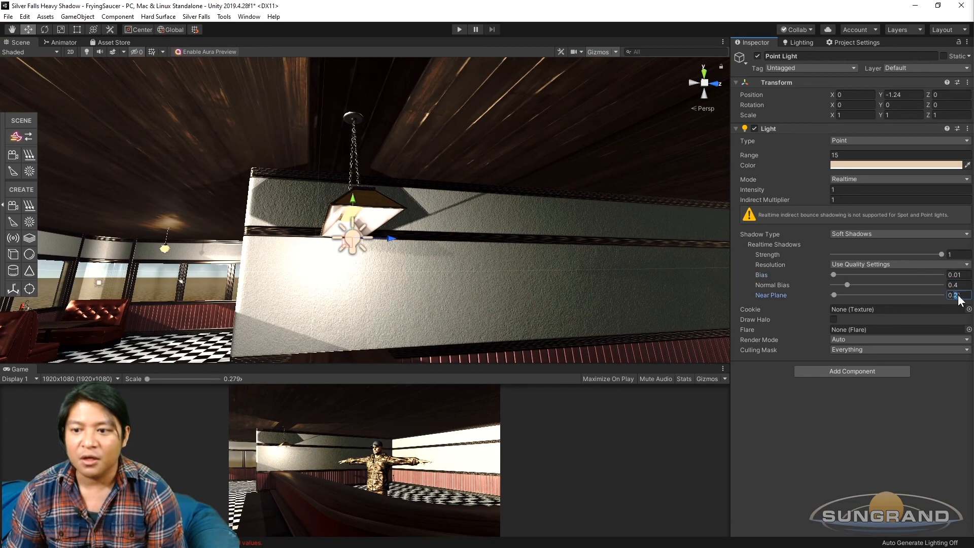
{"action": "type", "text": "1"}
{"action": "middle_click_drag", "start_coordinate": [425, 234], "coordinate": [447, 245]}
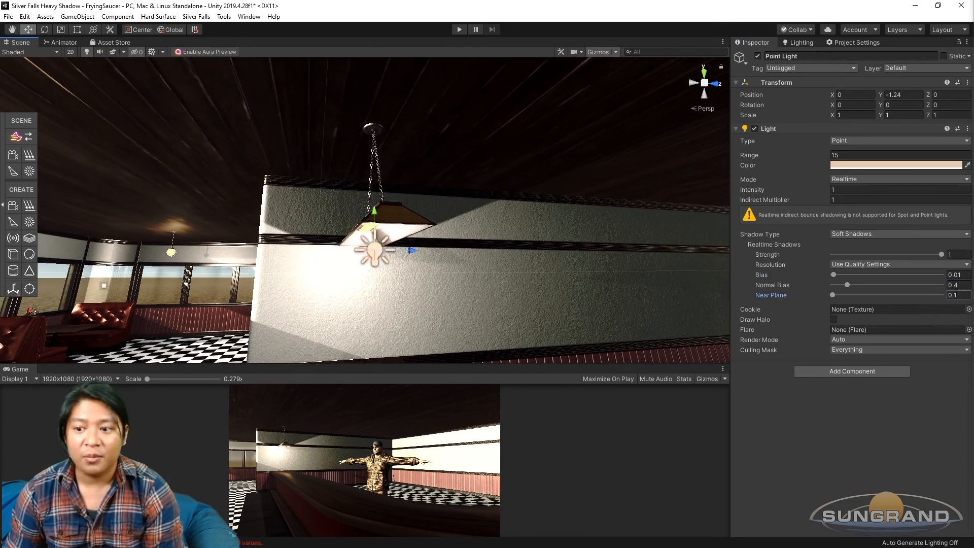
Step: Try a shadow near plane of 0.2 on the Point Light, and set it back to 0.1
{"action": "type", "text": "2"}
{"action": "middle_click_drag", "start_coordinate": [425, 199], "coordinate": [382, 186]}
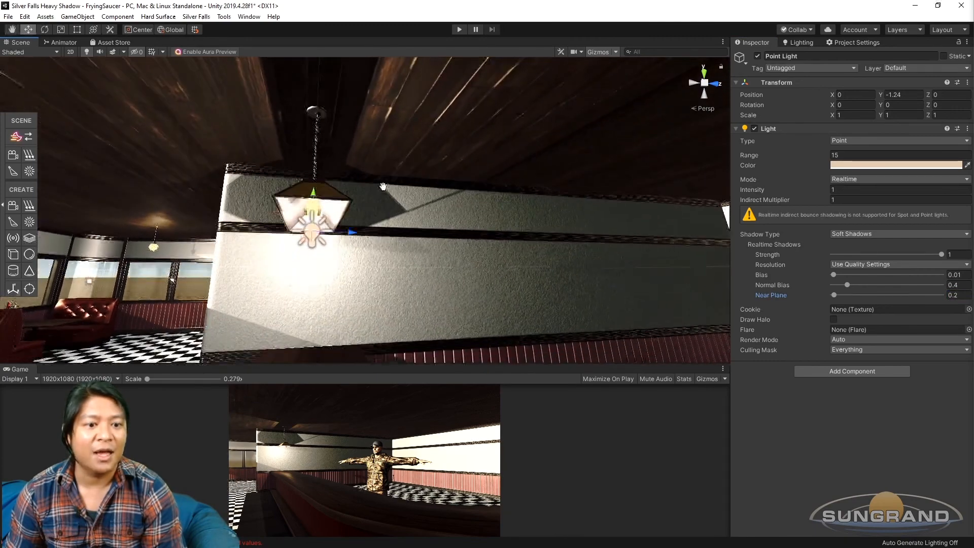
{"action": "scroll", "coordinate": [324, 218], "scroll_direction": "up", "scroll_amount": 3}
{"action": "scroll", "coordinate": [364, 208], "scroll_direction": "down", "scroll_amount": 3}
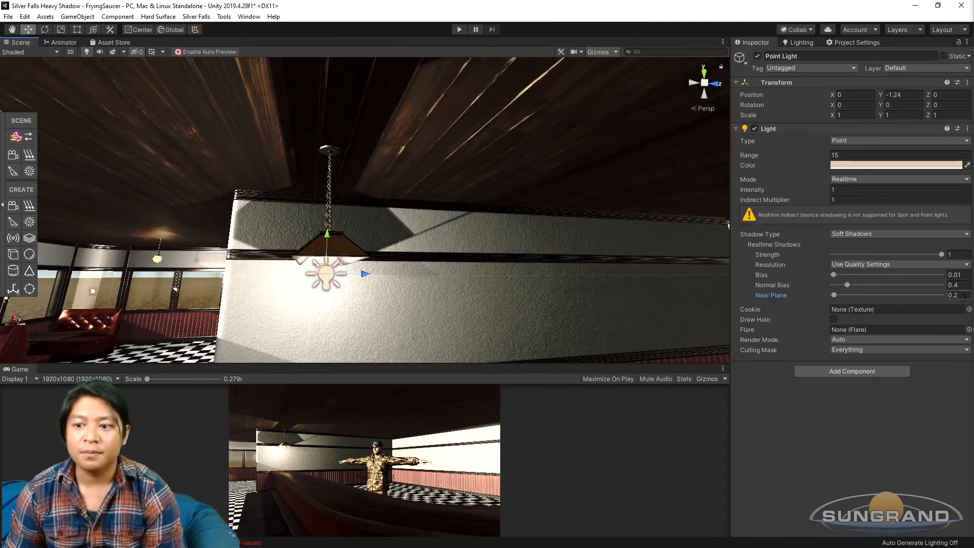
{"action": "type", "text": "1"}
Step: Set the intensity of the counter lamp's Point Light to 0.3
{"action": "middle_click_drag", "start_coordinate": [373, 250], "coordinate": [358, 193]}
{"action": "left_click_drag", "start_coordinate": [350, 256], "coordinate": [333, 287], "text": "alt"}
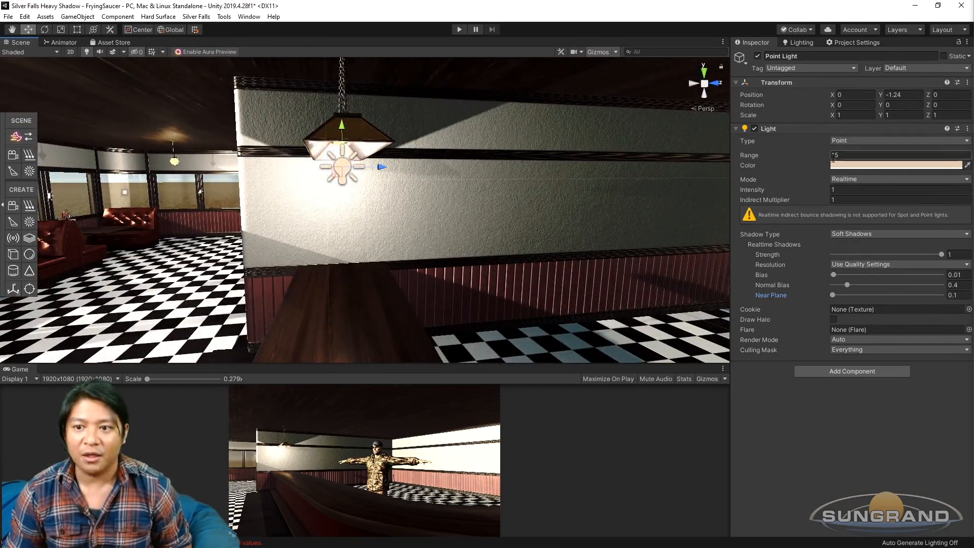
{"action": "left_click", "coordinate": [844, 189]}
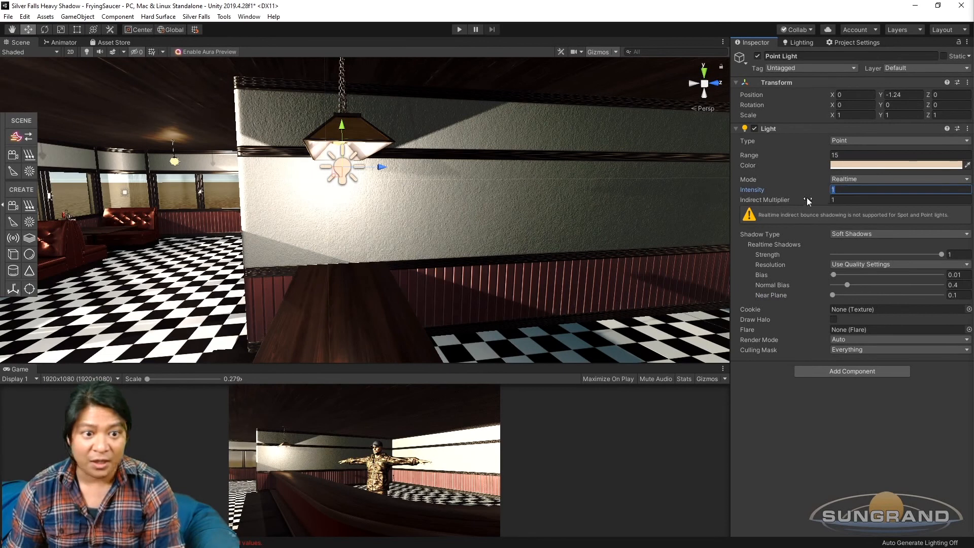
{"action": "type", "text": "0.2"}
{"action": "key", "text": "BackSpace"}
{"action": "type", "text": "3"}
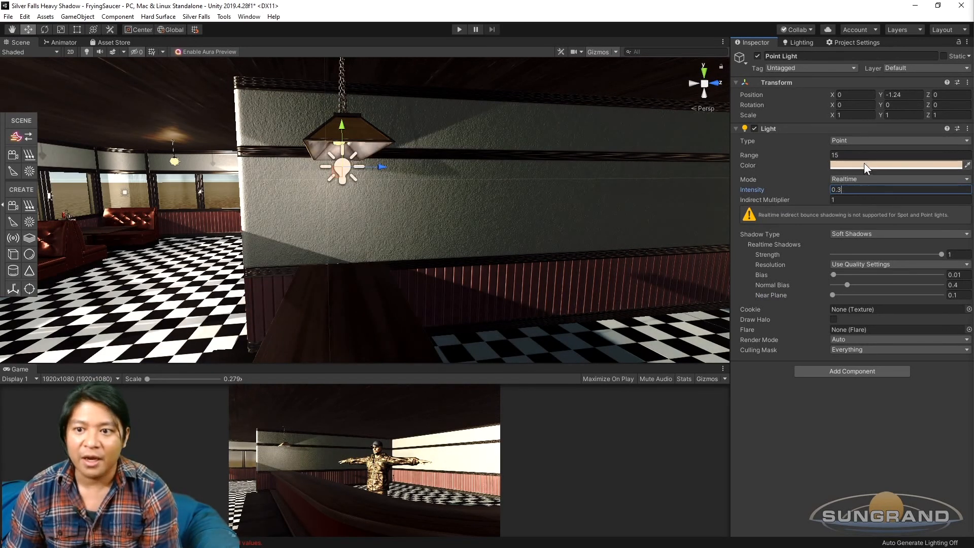
Step: Change the Point Light's colour to a warmer peach, F8CA9E
{"action": "left_click", "coordinate": [847, 164]}
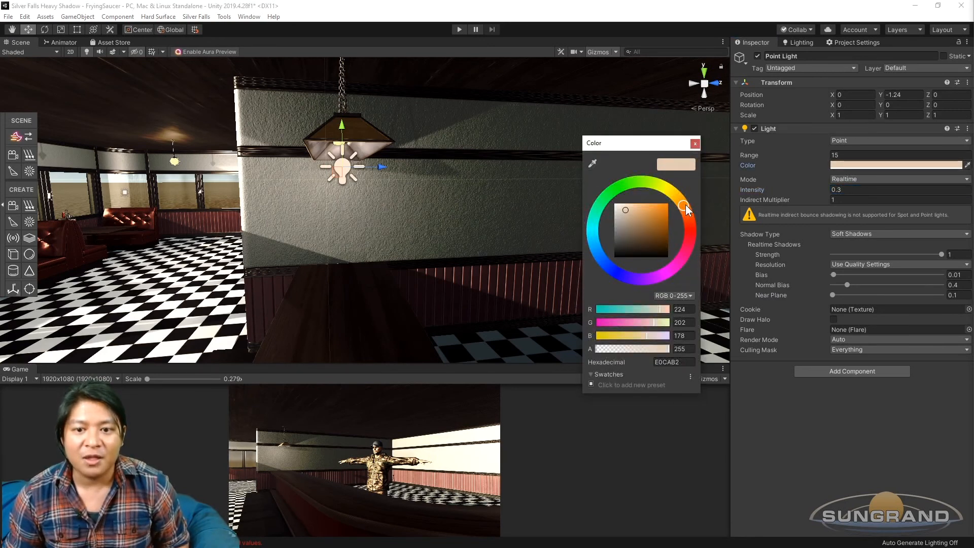
{"action": "left_click_drag", "start_coordinate": [638, 209], "coordinate": [634, 205]}
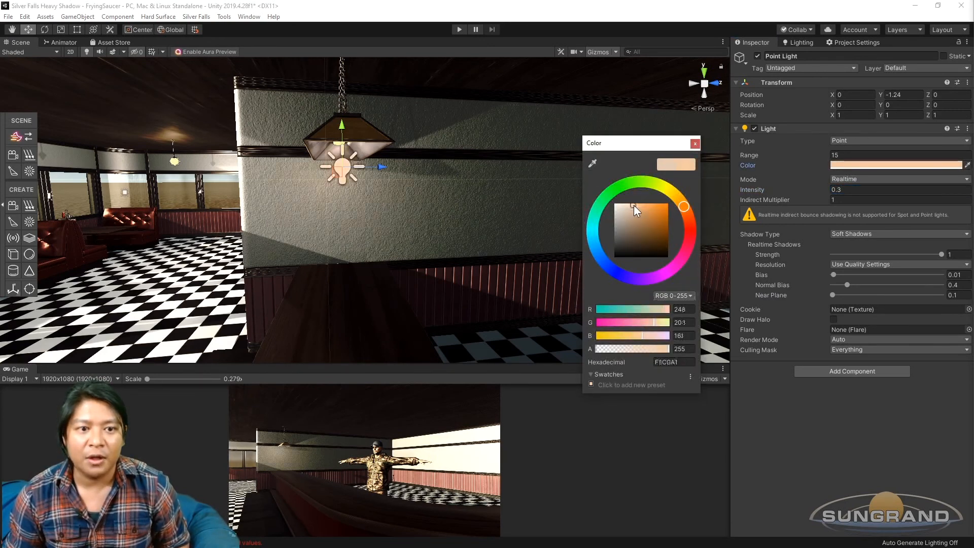
{"action": "left_click", "coordinate": [528, 323], "text": "alt"}
Step: Set the Point Light's intensity to 0.4 and check its reflection on the counter
{"action": "left_click_drag", "start_coordinate": [340, 247], "coordinate": [413, 301], "text": "alt"}
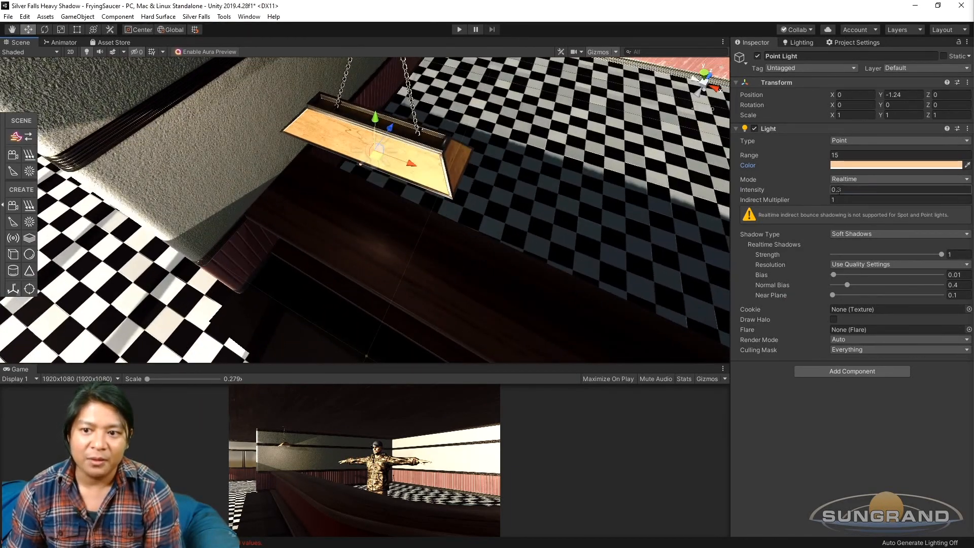
{"action": "type", "text": "4"}
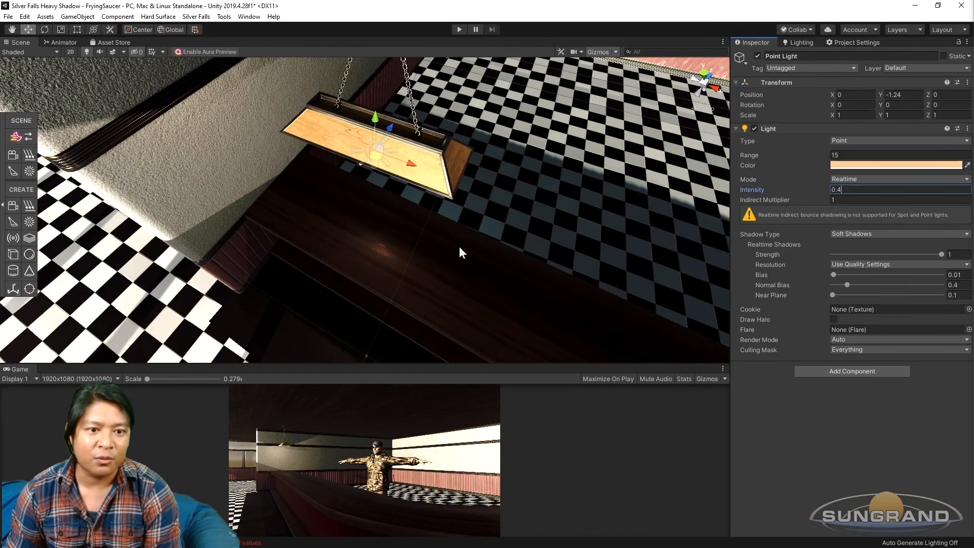
{"action": "scroll", "coordinate": [424, 276], "scroll_direction": "up", "scroll_amount": 4}
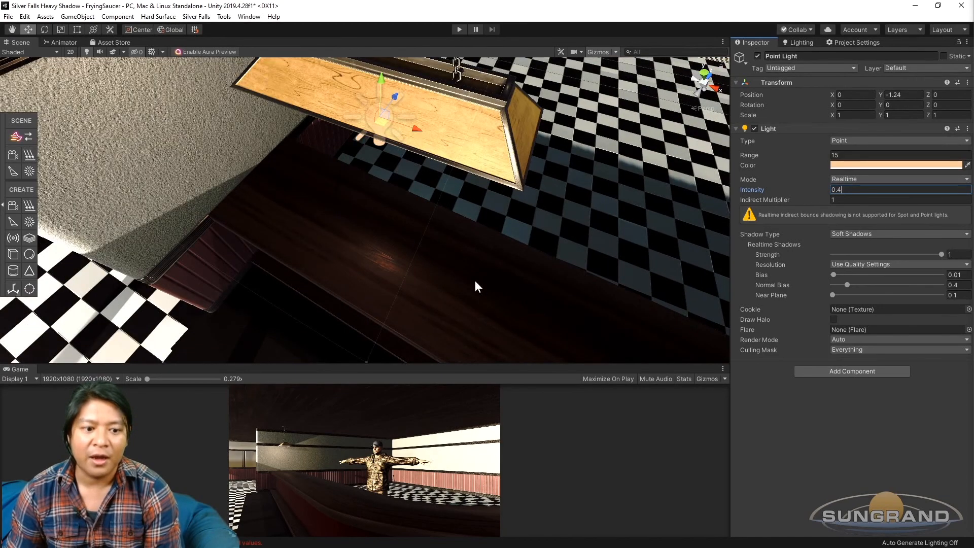
Step: Inspect the Point Light's colour and its glow on the wall and counter from several angles
{"action": "left_click_drag", "start_coordinate": [412, 288], "coordinate": [417, 192], "text": "alt"}
{"action": "left_click", "coordinate": [854, 165]}
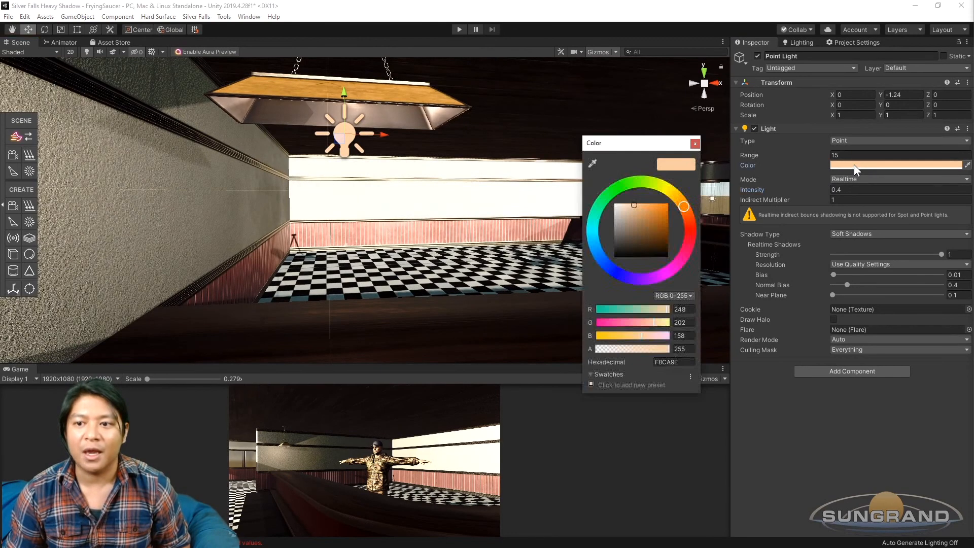
{"action": "key", "text": "alt"}
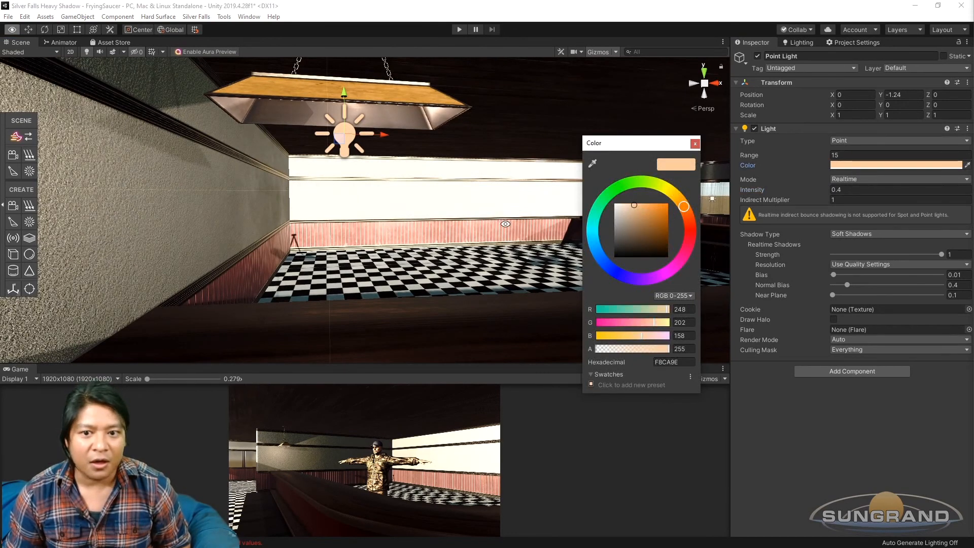
{"action": "left_click", "coordinate": [510, 187], "text": "alt"}
{"action": "left_click_drag", "start_coordinate": [550, 184], "coordinate": [444, 116], "text": "alt"}
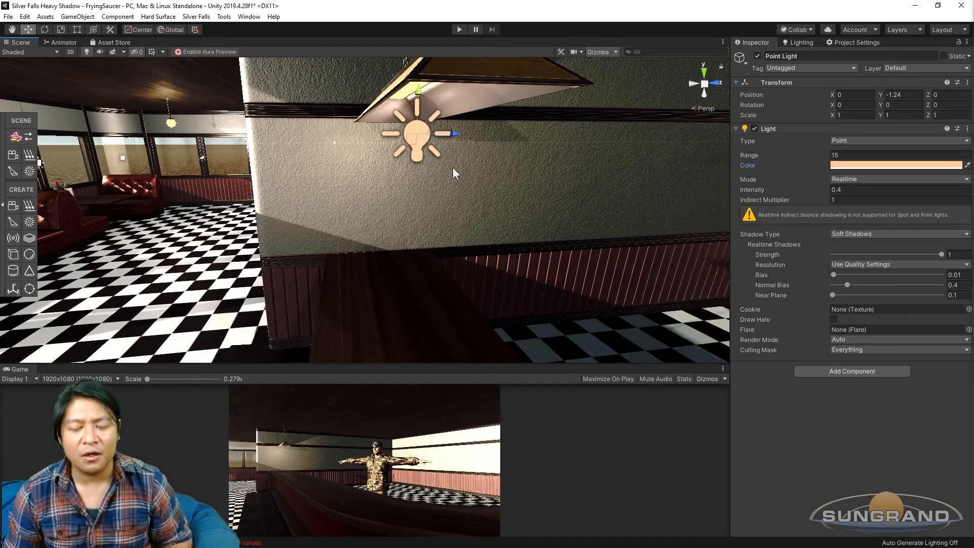
{"action": "left_click_drag", "start_coordinate": [466, 203], "coordinate": [594, 236], "text": "alt"}
Step: Try a dark blue ambient Sky Color of RGB 6, 13, 20 in the environment lighting, and undo it
{"action": "left_click", "coordinate": [807, 42]}
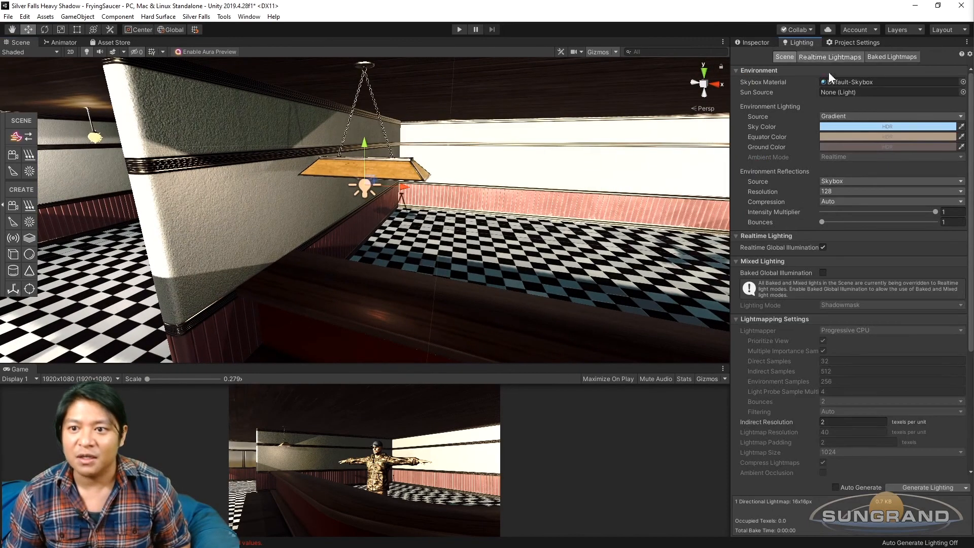
{"action": "left_click", "coordinate": [854, 126]}
{"action": "left_click_drag", "start_coordinate": [652, 239], "coordinate": [653, 253]}
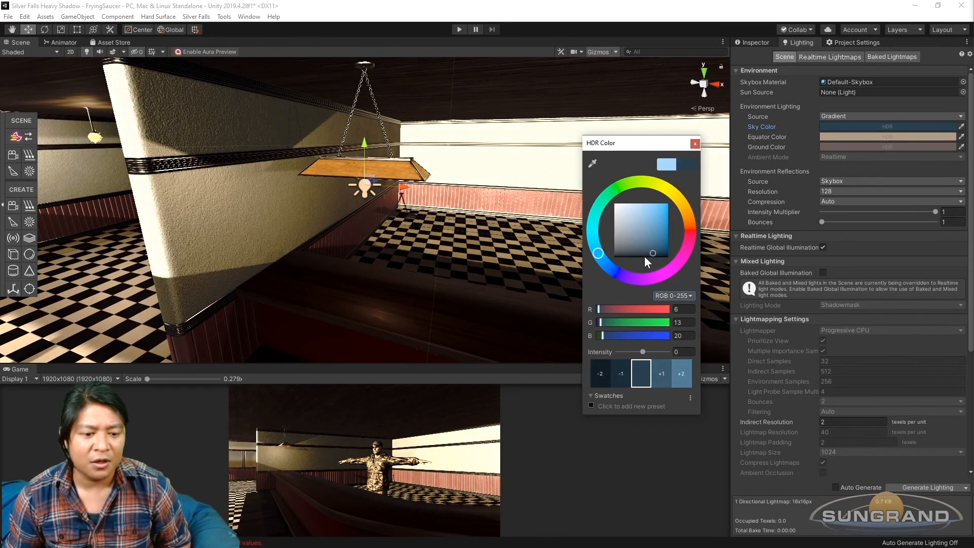
{"action": "left_click_drag", "start_coordinate": [460, 259], "coordinate": [419, 267], "text": "alt"}
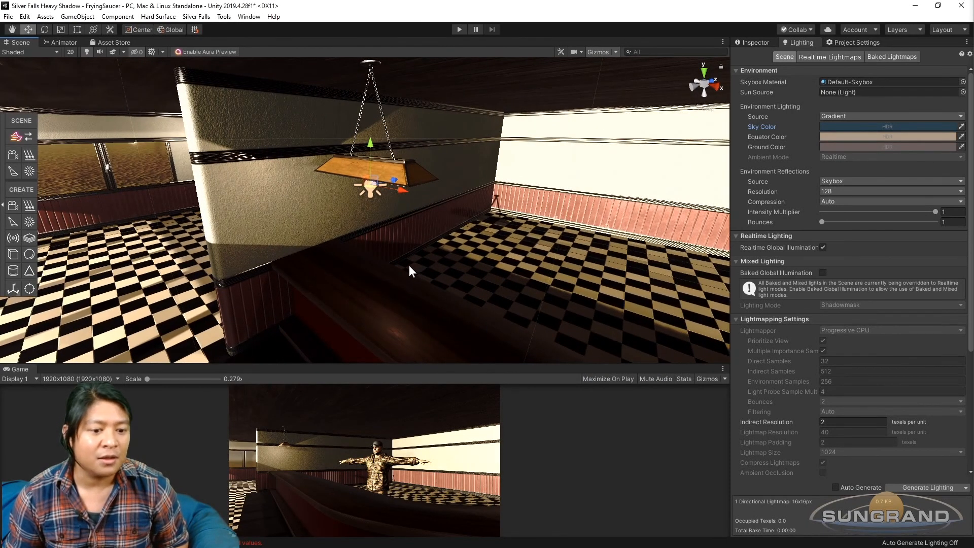
{"action": "key", "text": "ctrl+z"}
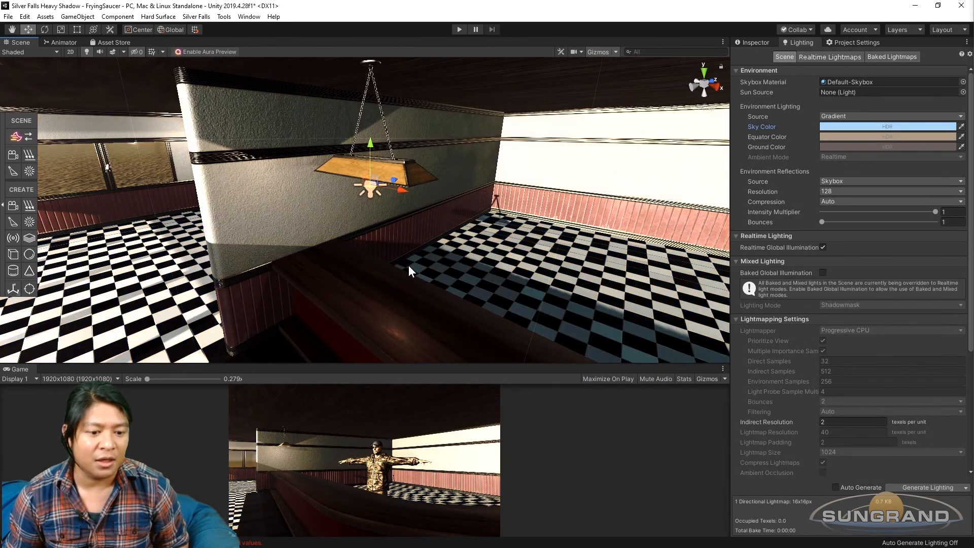
Step: Apply all overrides of the Light_01 lamp, including its added Point Light, to the prefab
{"action": "left_click", "coordinate": [756, 44]}
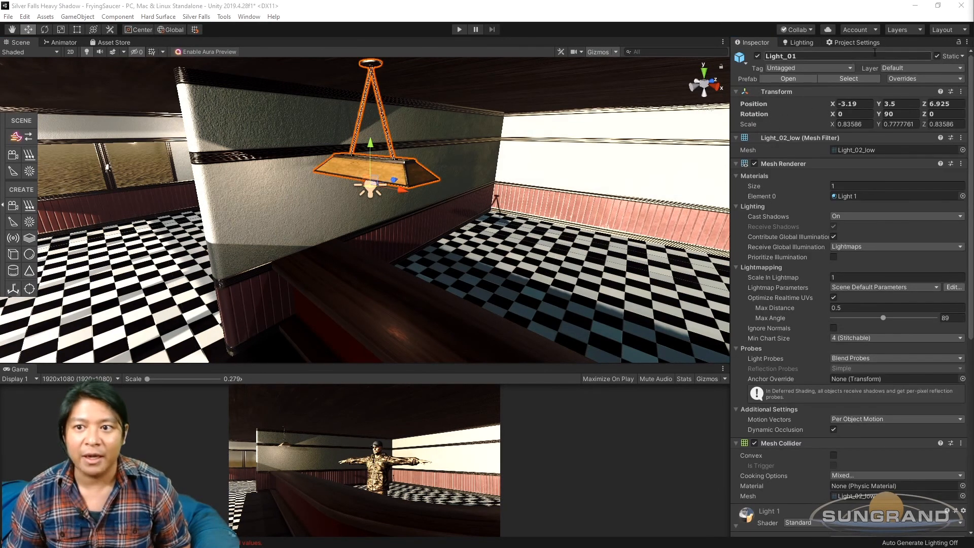
{"action": "left_click", "coordinate": [903, 79]}
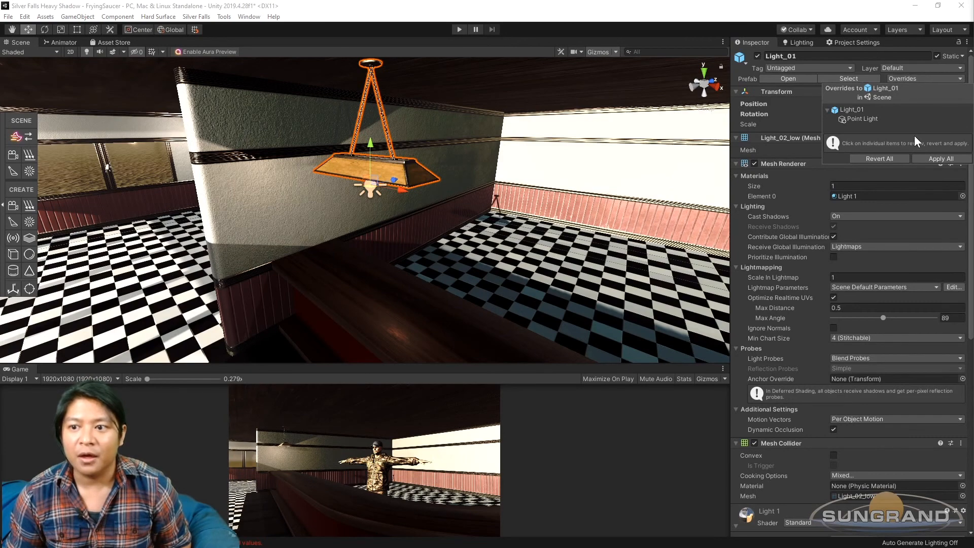
{"action": "left_click", "coordinate": [933, 158]}
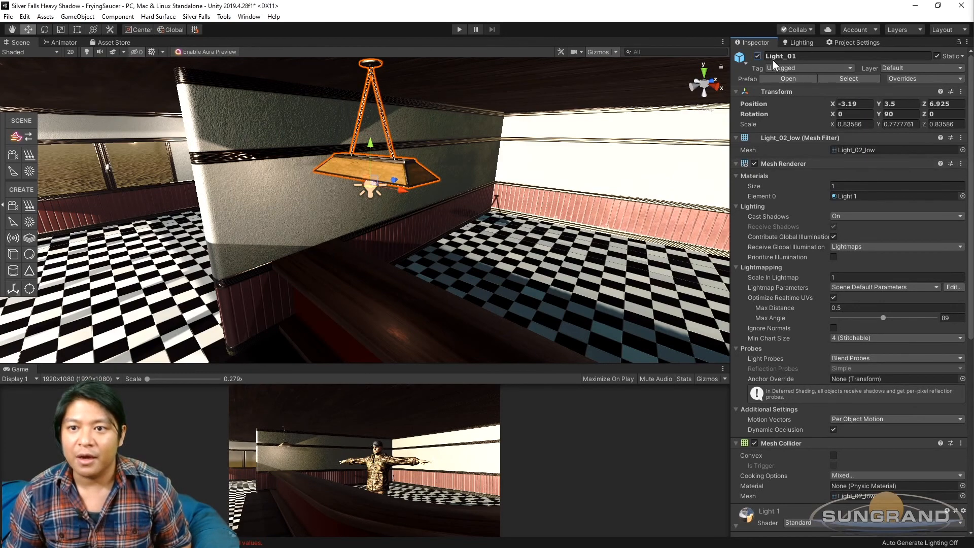
Step: Duplicate the Light_01 lamp and move the copy along the counter to X 0.633
{"action": "left_click_drag", "start_coordinate": [447, 173], "coordinate": [390, 198], "text": "alt"}
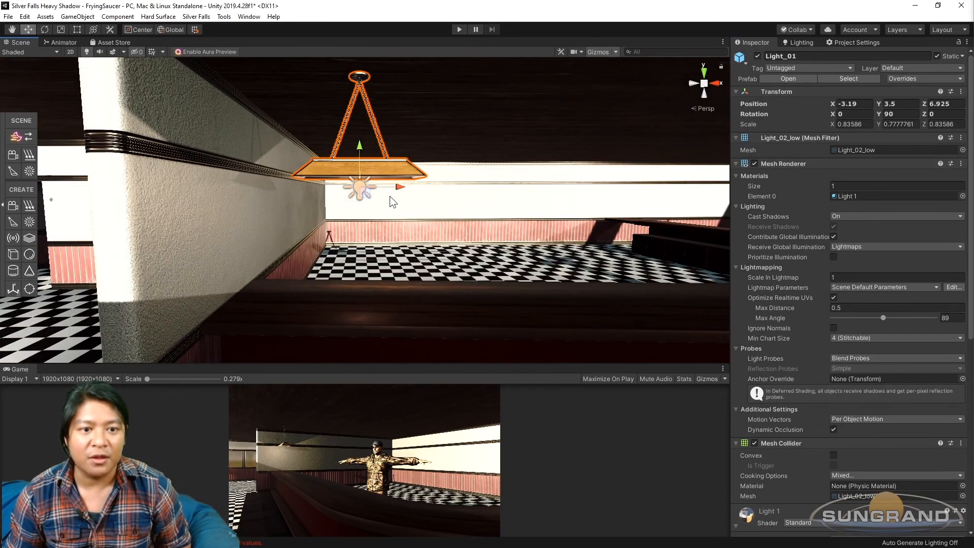
{"action": "key", "text": "ctrl+d"}
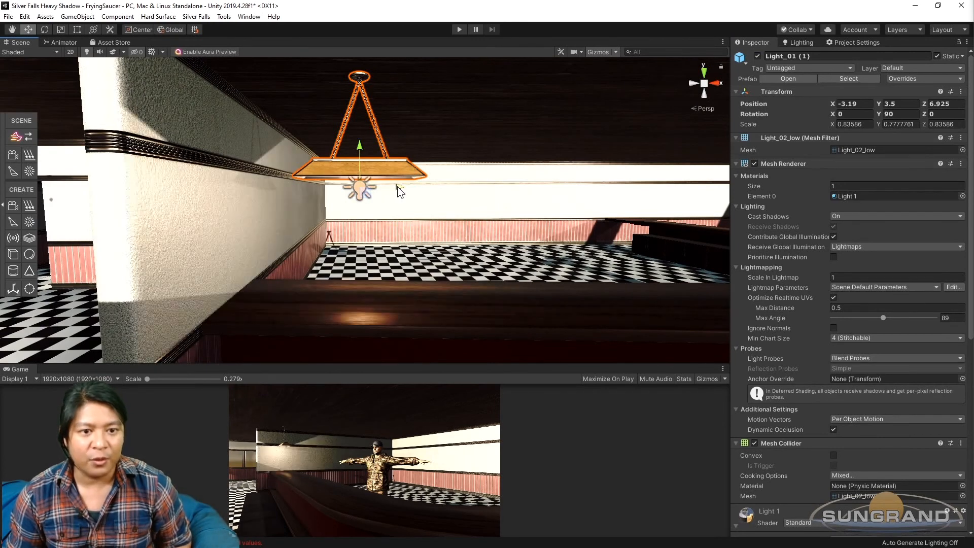
{"action": "left_click_drag", "start_coordinate": [397, 187], "coordinate": [862, 185]}
{"action": "scroll", "coordinate": [516, 302], "scroll_direction": "down", "scroll_amount": 3}
{"action": "left_click_drag", "start_coordinate": [516, 301], "coordinate": [421, 213], "text": "alt"}
{"action": "scroll", "coordinate": [363, 209], "scroll_direction": "up", "scroll_amount": 3}
Step: Examine the lamps' reflections on the countertop and the cabinet doors behind it from several angles
{"action": "left_click", "coordinate": [466, 154]}
{"action": "left_click_drag", "start_coordinate": [466, 154], "coordinate": [597, 169], "text": "alt"}
{"action": "middle_click_drag", "start_coordinate": [466, 265], "coordinate": [524, 136]}
{"action": "left_click_drag", "start_coordinate": [375, 222], "coordinate": [395, 223], "text": "alt"}
{"action": "left_click", "coordinate": [392, 226]}
{"action": "left_click", "coordinate": [392, 227]}
{"action": "left_click", "coordinate": [568, 234]}
{"action": "left_click", "coordinate": [569, 233]}
{"action": "left_click_drag", "start_coordinate": [598, 248], "coordinate": [333, 275], "text": "alt"}
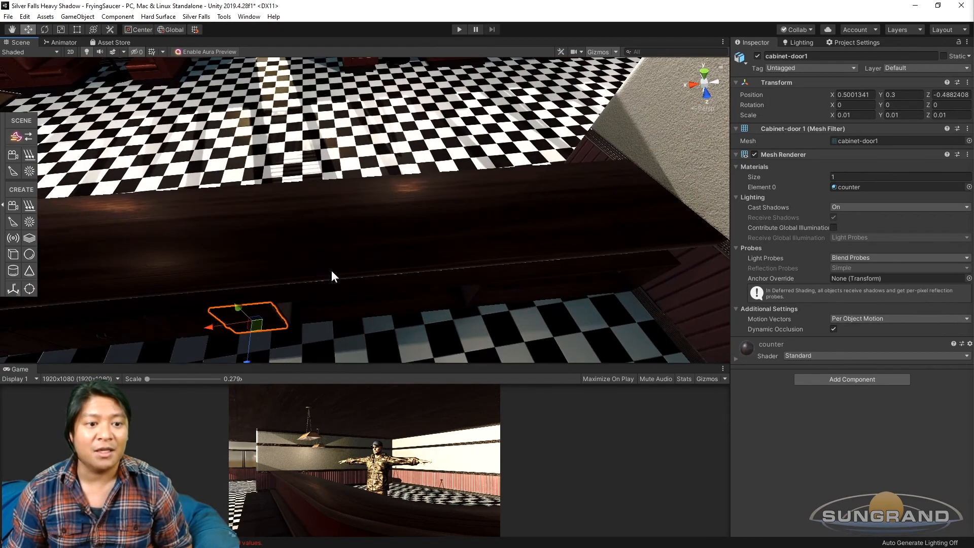
{"action": "left_click_drag", "start_coordinate": [118, 225], "coordinate": [524, 227], "text": "alt"}
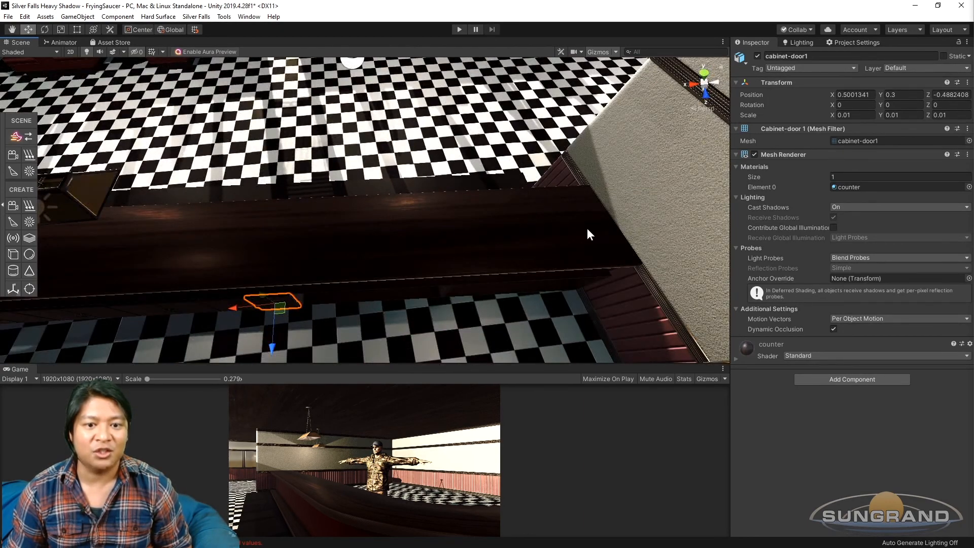
{"action": "left_click_drag", "start_coordinate": [591, 229], "coordinate": [552, 236], "text": "alt"}
{"action": "left_click_drag", "start_coordinate": [305, 222], "coordinate": [350, 219], "text": "alt"}
{"action": "scroll", "coordinate": [351, 217], "scroll_direction": "down", "scroll_amount": 4}
{"action": "middle_click_drag", "start_coordinate": [459, 129], "coordinate": [411, 176]}
Step: Undo the recent selection changes back to the Light_01 lamp
{"action": "key", "text": "ctrl+z"}
{"action": "key", "text": "ctrl+z"}
{"action": "key", "text": "ctrl+z"}
{"action": "key", "text": "ctrl+z"}
{"action": "key", "text": "ctrl+z"}
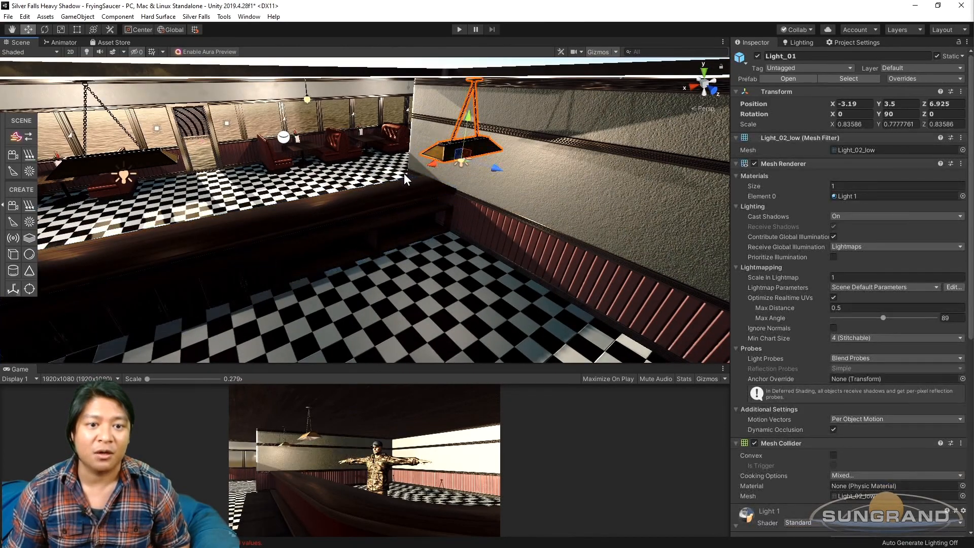
Step: Assign the counter 1 material to Element 0 of counter-cabinet and check the counter's look from several angles
{"action": "left_click_drag", "start_coordinate": [308, 231], "coordinate": [431, 198], "text": "alt"}
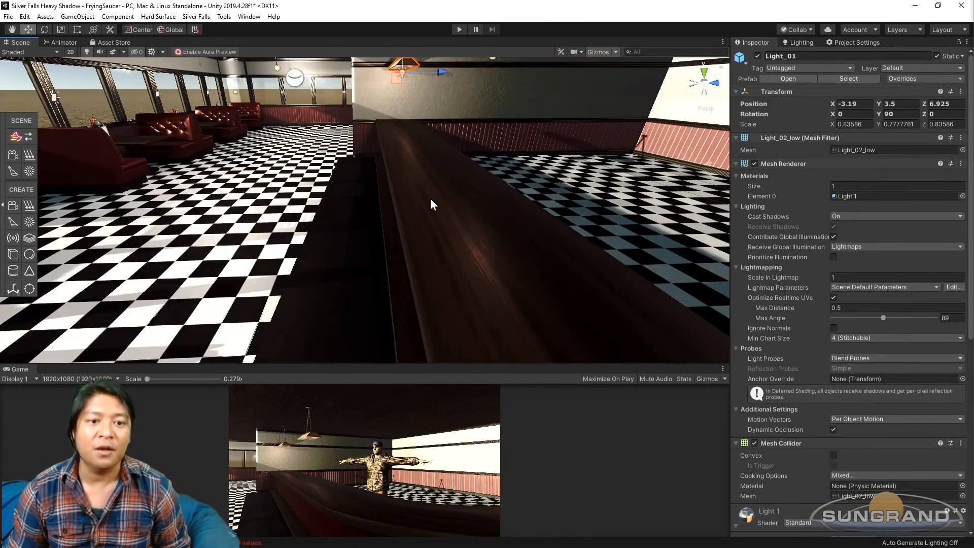
{"action": "left_click", "coordinate": [431, 197]}
{"action": "left_click", "coordinate": [431, 197]}
{"action": "left_click", "coordinate": [871, 189]}
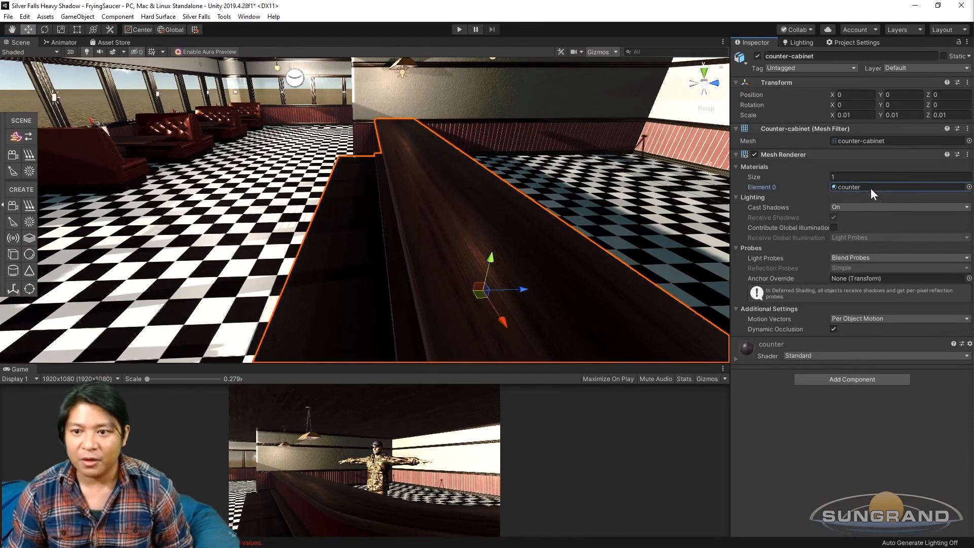
{"action": "left_click_drag", "start_coordinate": [973, 203], "coordinate": [362, 220]}
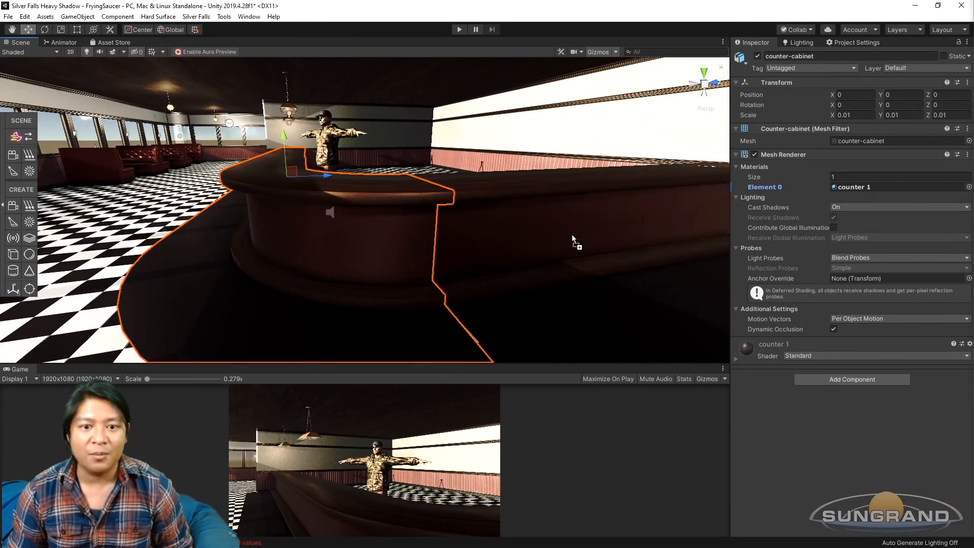
{"action": "scroll", "coordinate": [550, 237], "scroll_direction": "down", "scroll_amount": 3}
{"action": "left_click_drag", "start_coordinate": [550, 237], "coordinate": [484, 252], "text": "alt"}
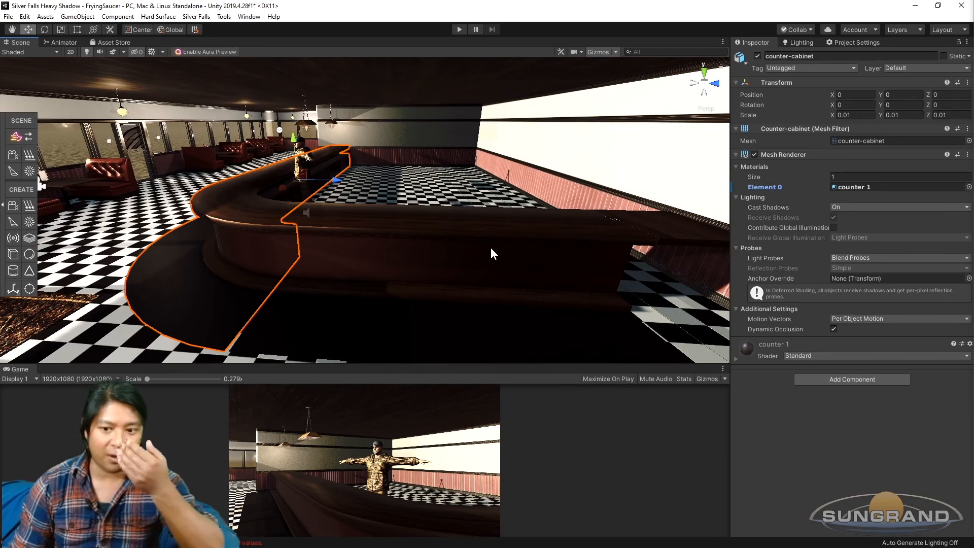
{"action": "middle_click_drag", "start_coordinate": [372, 256], "coordinate": [403, 233]}
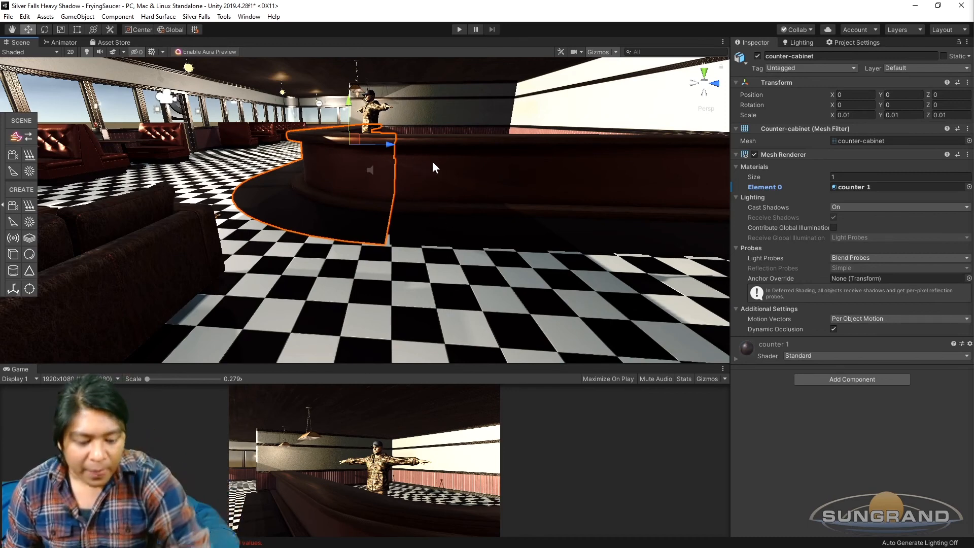
{"action": "middle_click_drag", "start_coordinate": [337, 87], "coordinate": [418, 108]}
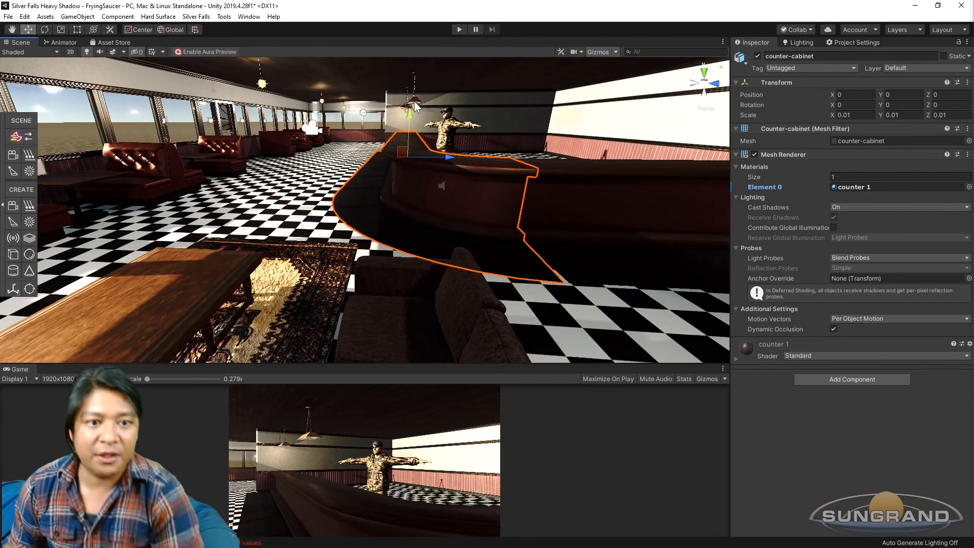
Step: Duplicate the second hanging lamp, Light_01 (1), and move the copy along the counter to X 3.677
{"action": "left_click", "coordinate": [414, 92]}
{"action": "key", "text": "f"}
{"action": "left_click_drag", "start_coordinate": [404, 160], "coordinate": [588, 172], "text": "alt"}
{"action": "scroll", "coordinate": [589, 172], "scroll_direction": "down", "scroll_amount": 3}
{"action": "middle_click_drag", "start_coordinate": [588, 171], "coordinate": [299, 174]}
{"action": "scroll", "coordinate": [298, 175], "scroll_direction": "up", "scroll_amount": 2}
{"action": "left_click", "coordinate": [294, 93]}
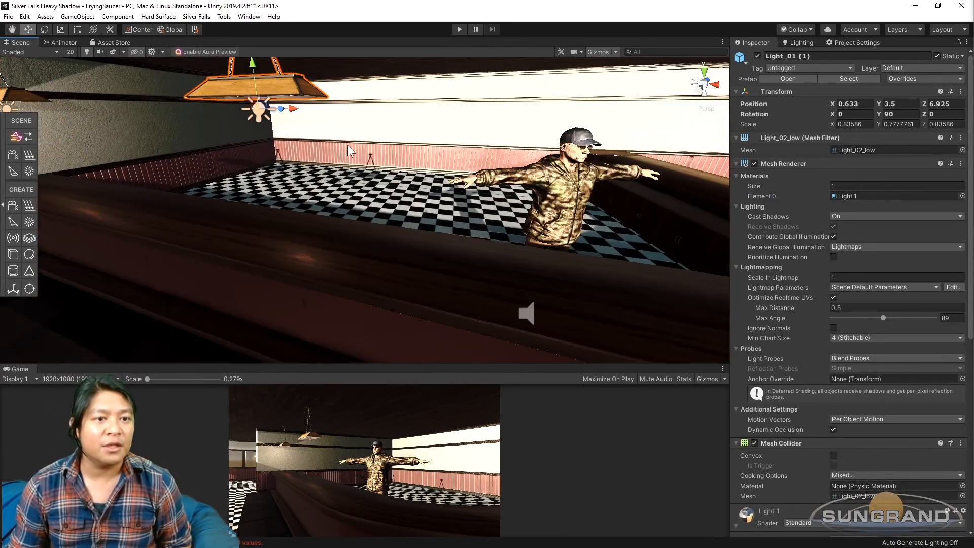
{"action": "key", "text": "f"}
{"action": "left_click_drag", "start_coordinate": [339, 158], "coordinate": [584, 152]}
{"action": "scroll", "coordinate": [392, 154], "scroll_direction": "down", "scroll_amount": 5}
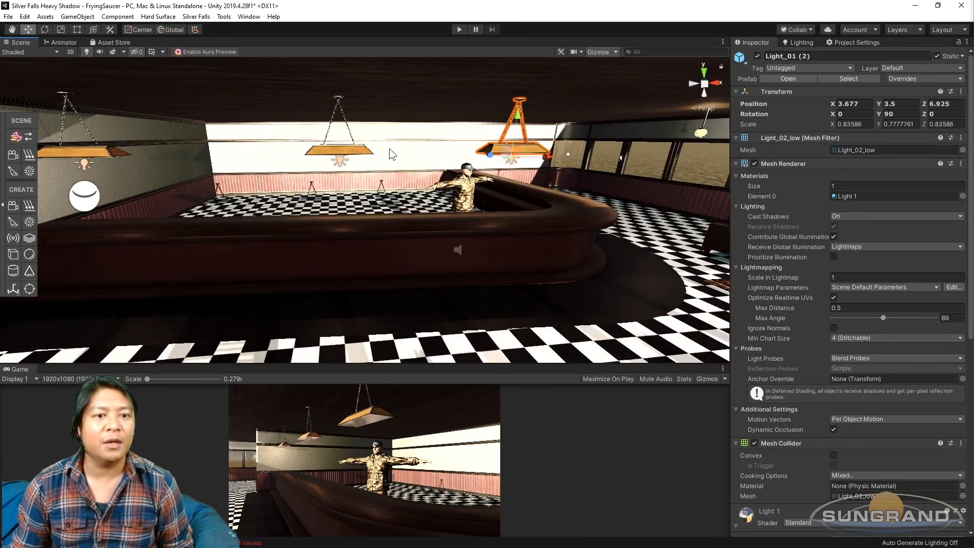
Step: Shift the middle lamp, Light_01 (1), along the counter to X 0.288
{"action": "left_click", "coordinate": [356, 152]}
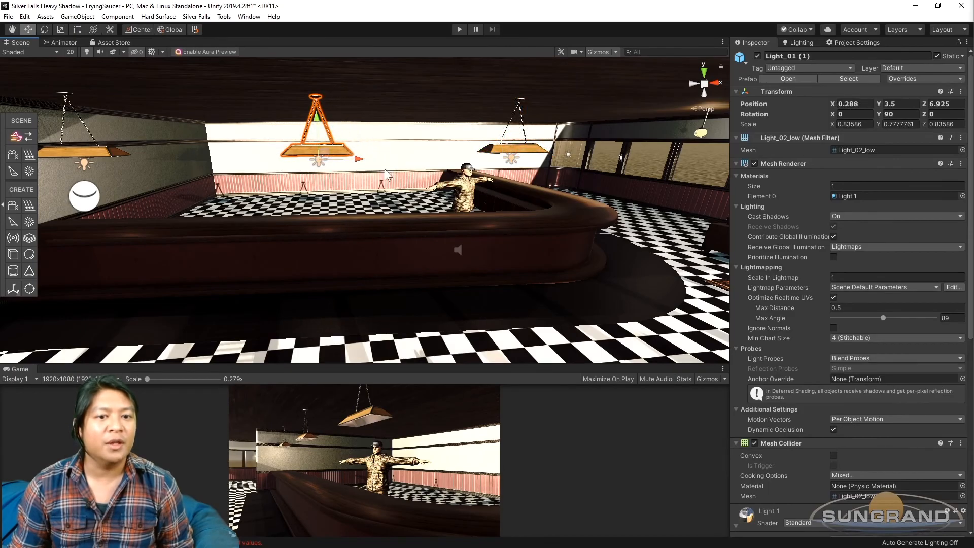
{"action": "middle_click_drag", "start_coordinate": [402, 168], "coordinate": [454, 182]}
{"action": "left_click_drag", "start_coordinate": [454, 183], "coordinate": [542, 190], "text": "alt"}
Step: Duplicate the lamp beside the character, place the copy over the counter's curved end, and set its Y rotation to 0
{"action": "left_click", "coordinate": [350, 175]}
{"action": "key", "text": "ctrl+d"}
{"action": "scroll", "coordinate": [354, 135], "scroll_direction": "down", "scroll_amount": 5}
{"action": "left_click_drag", "start_coordinate": [353, 135], "coordinate": [366, 205], "text": "alt"}
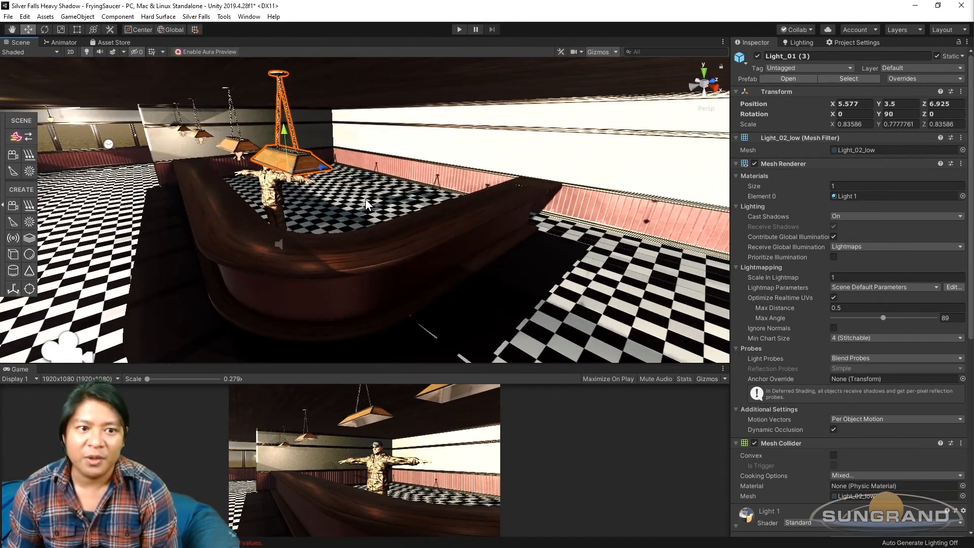
{"action": "type", "text": "0"}
{"action": "left_click_drag", "start_coordinate": [320, 166], "coordinate": [386, 175]}
Step: Duplicate the rotated lamp and move the copy along the counter's other arm to Z 11.56
{"action": "key", "text": "ctrl+d"}
{"action": "left_click_drag", "start_coordinate": [280, 175], "coordinate": [434, 147]}
{"action": "left_click_drag", "start_coordinate": [433, 147], "coordinate": [249, 213], "text": "alt"}
{"action": "left_click_drag", "start_coordinate": [401, 249], "coordinate": [380, 195], "text": "alt"}
{"action": "scroll", "coordinate": [354, 195], "scroll_direction": "up", "scroll_amount": 4}
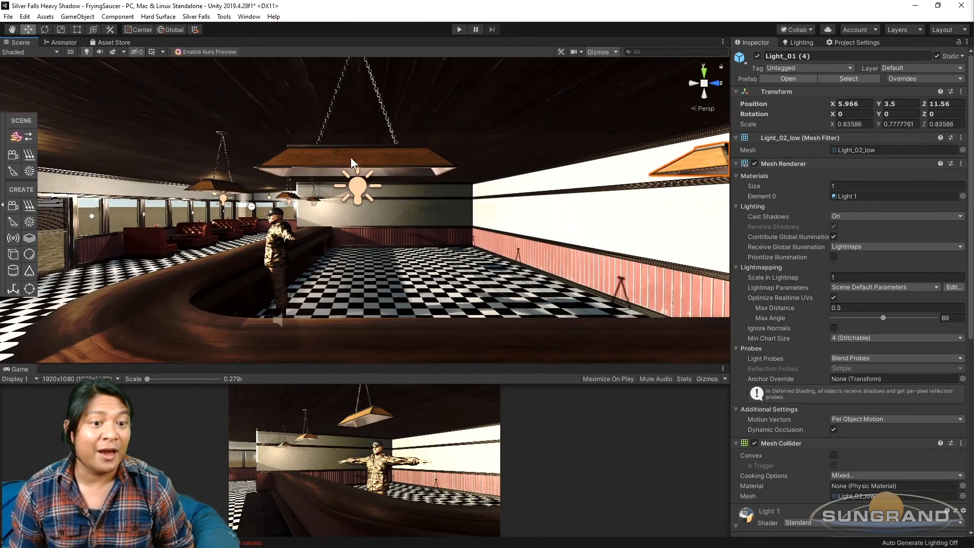
Step: Review the lamps and the diner from inside and outside, and check Light_01 (2) for prefab overrides
{"action": "left_click_drag", "start_coordinate": [301, 161], "coordinate": [530, 198], "text": "alt"}
{"action": "left_click_drag", "start_coordinate": [484, 223], "coordinate": [397, 245], "text": "alt"}
{"action": "scroll", "coordinate": [329, 226], "scroll_direction": "down", "scroll_amount": 3}
{"action": "scroll", "coordinate": [382, 204], "scroll_direction": "down", "scroll_amount": 10}
{"action": "scroll", "coordinate": [392, 251], "scroll_direction": "up", "scroll_amount": 8}
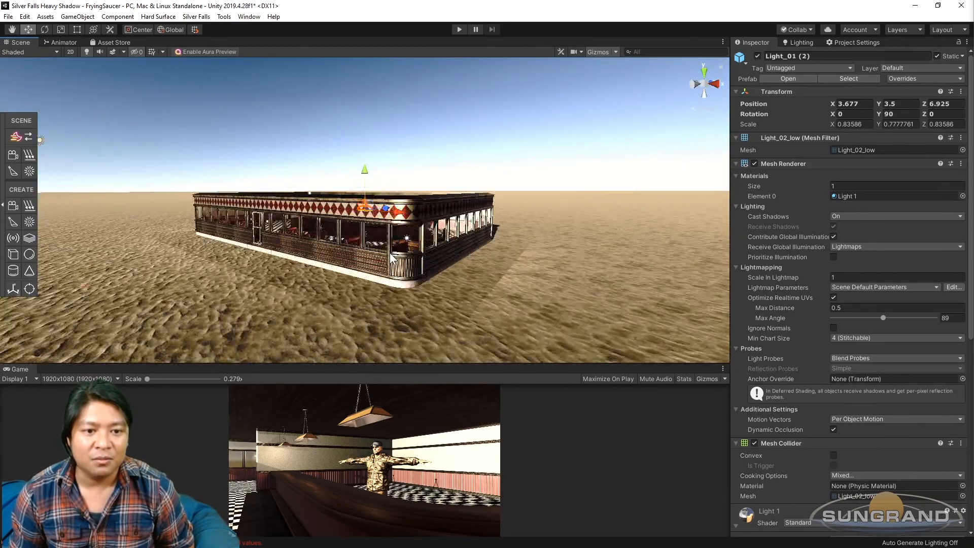
{"action": "scroll", "coordinate": [382, 265], "scroll_direction": "up", "scroll_amount": 10}
{"action": "left_click_drag", "start_coordinate": [382, 264], "coordinate": [489, 280], "text": "alt"}
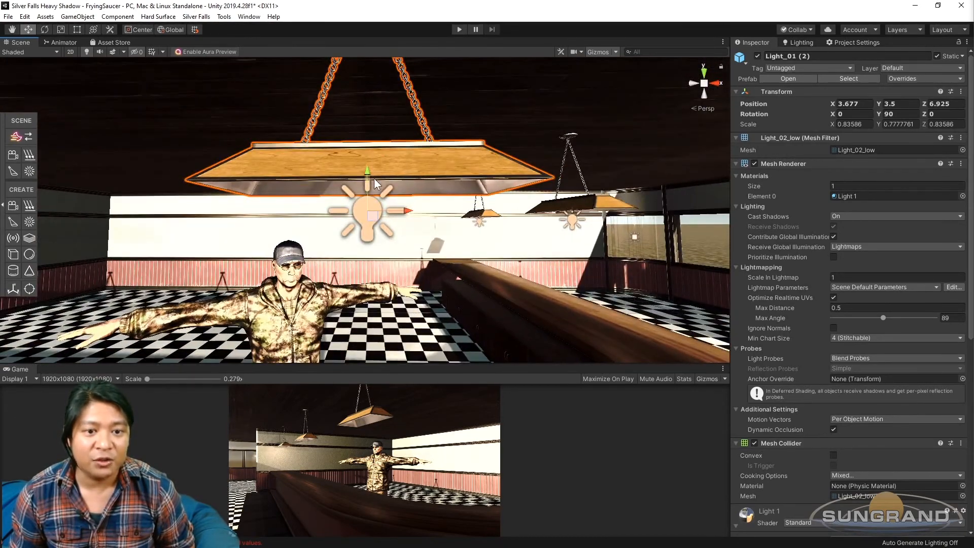
{"action": "left_click", "coordinate": [899, 77]}
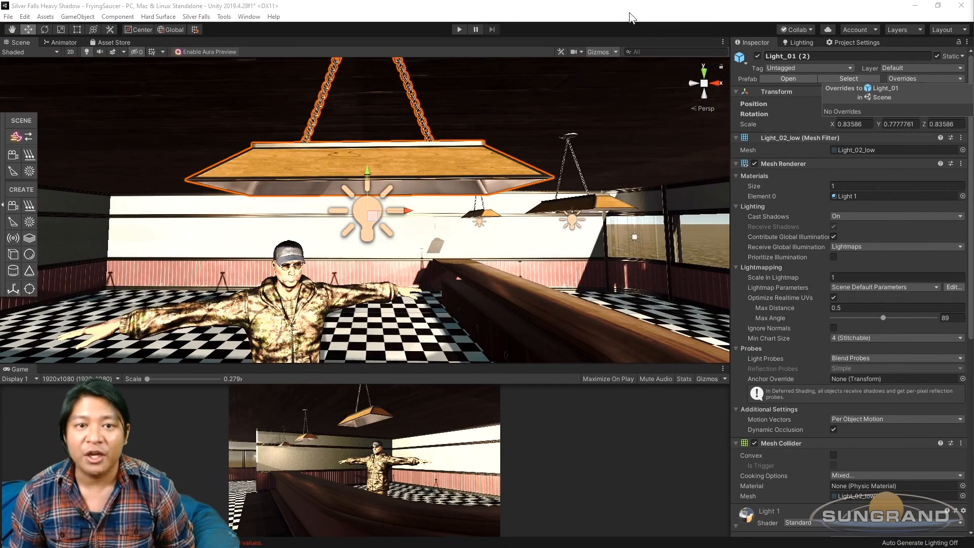
Step: Set the intensity of the Point Light under Light_01 (2) to 1.5 after trying 1, and select its parent lamp
{"action": "left_click", "coordinate": [551, 254], "text": "alt"}
{"action": "scroll", "coordinate": [550, 255], "scroll_direction": "down", "scroll_amount": 6}
{"action": "left_click_drag", "start_coordinate": [551, 255], "coordinate": [419, 302], "text": "alt"}
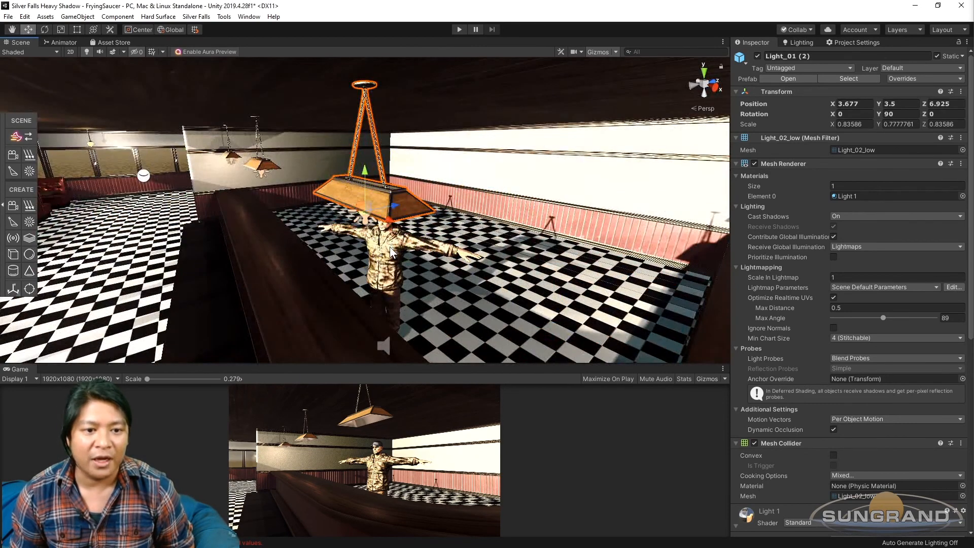
{"action": "left_click_drag", "start_coordinate": [369, 231], "coordinate": [387, 226], "text": "alt"}
{"action": "scroll", "coordinate": [388, 226], "scroll_direction": "up", "scroll_amount": 4}
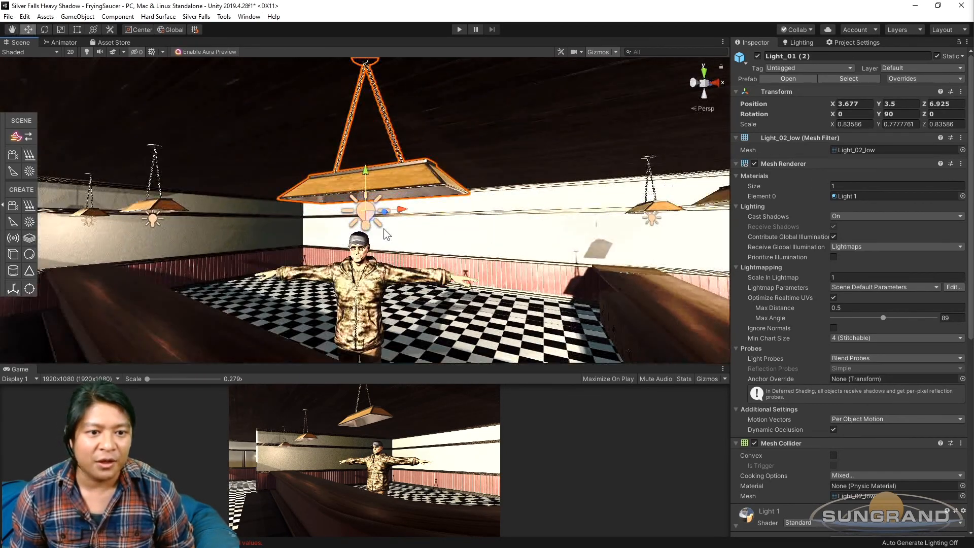
{"action": "scroll", "coordinate": [362, 234], "scroll_direction": "up", "scroll_amount": 4}
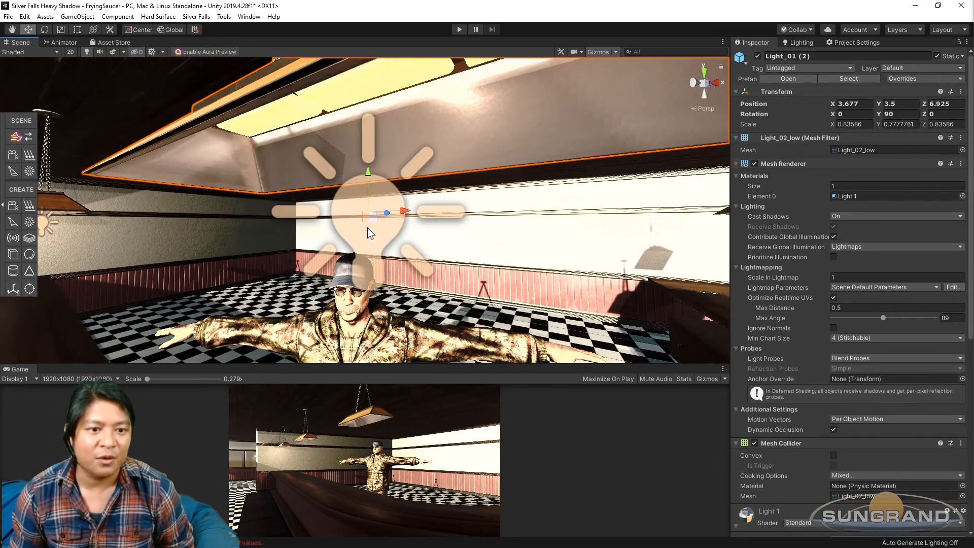
{"action": "left_click", "coordinate": [343, 206]}
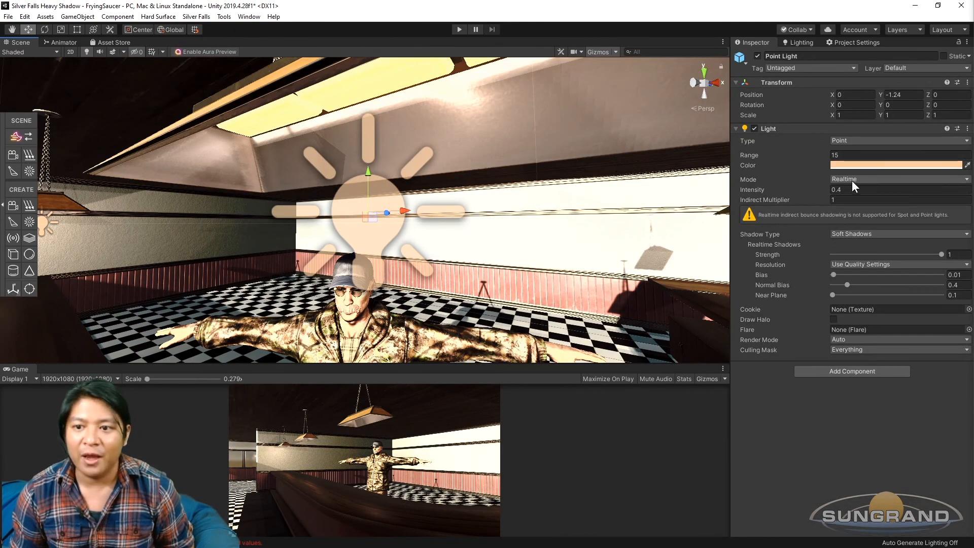
{"action": "type", "text": "1"}
{"action": "scroll", "coordinate": [399, 265], "scroll_direction": "down", "scroll_amount": 8}
{"action": "left_click_drag", "start_coordinate": [398, 264], "coordinate": [343, 289], "text": "alt"}
{"action": "type", "text": "1.5"}
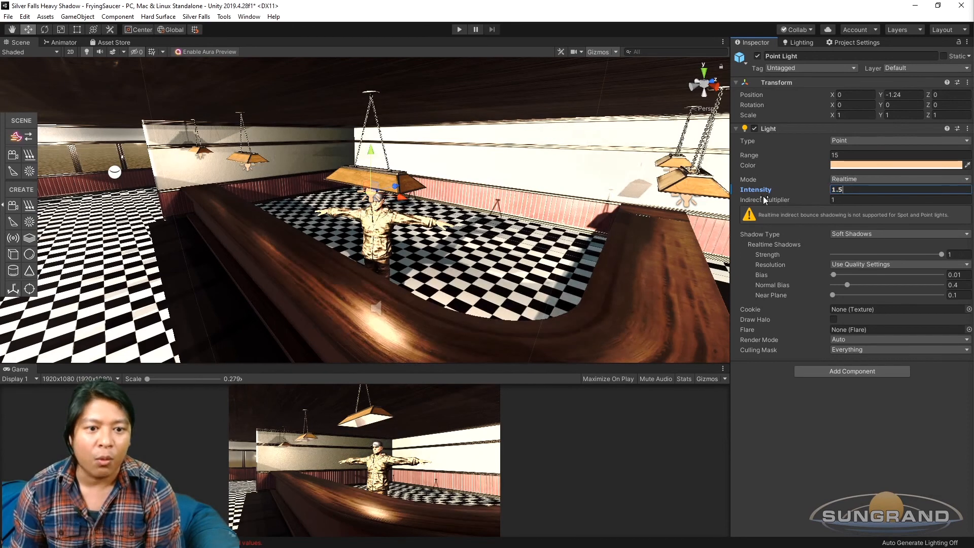
{"action": "left_click", "coordinate": [416, 186]}
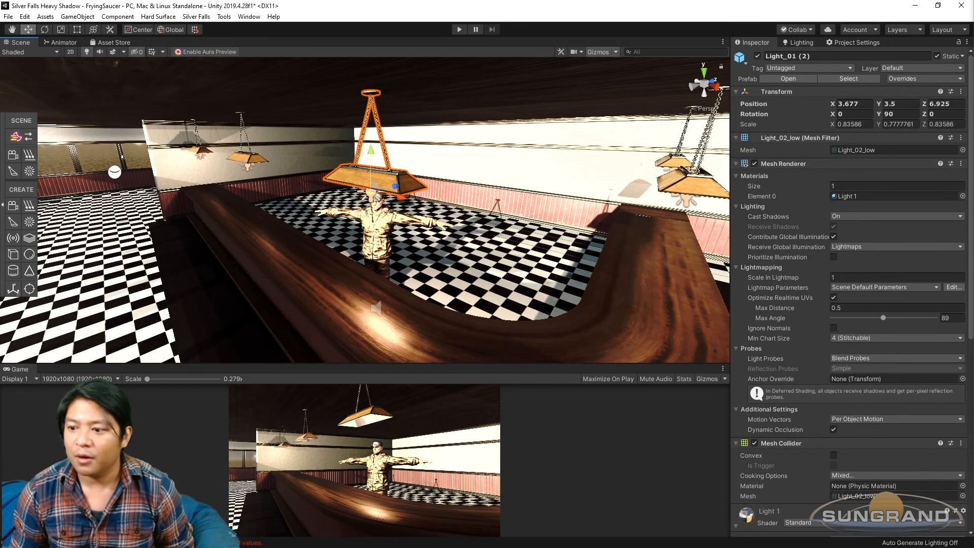
Step: Apply all overrides of Light_01 (2) to the Light_01 prefab
{"action": "left_click", "coordinate": [918, 79]}
{"action": "left_click", "coordinate": [948, 168]}
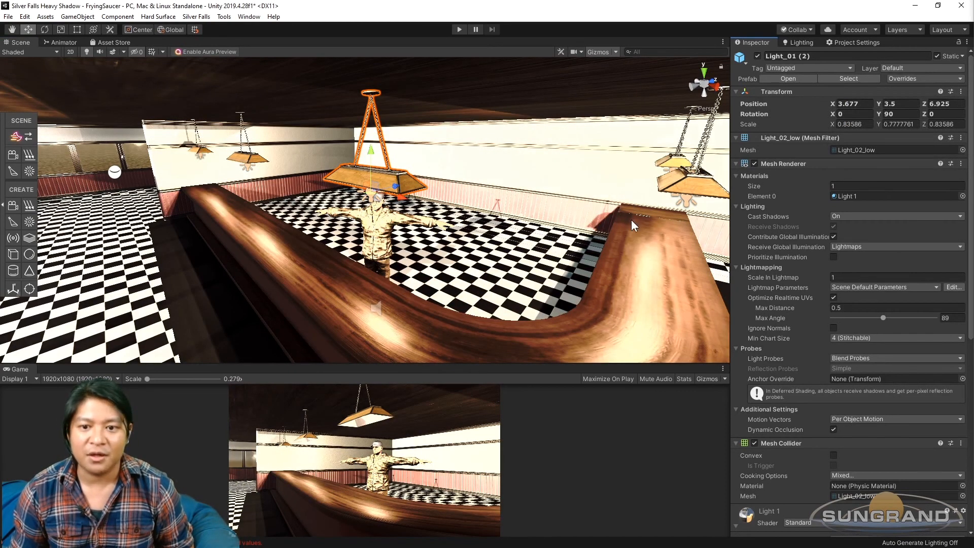
Step: Set the intensity of the Point Light under Light_01 (2) to 0.4 and apply the lamp's overrides to its prefab
{"action": "scroll", "coordinate": [395, 236], "scroll_direction": "up", "scroll_amount": 2}
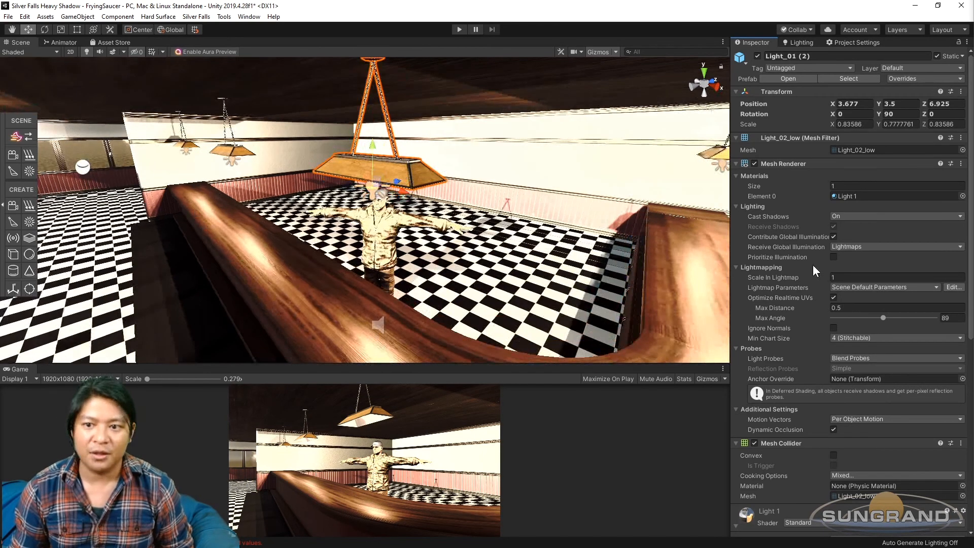
{"action": "scroll", "coordinate": [396, 222], "scroll_direction": "up", "scroll_amount": 3}
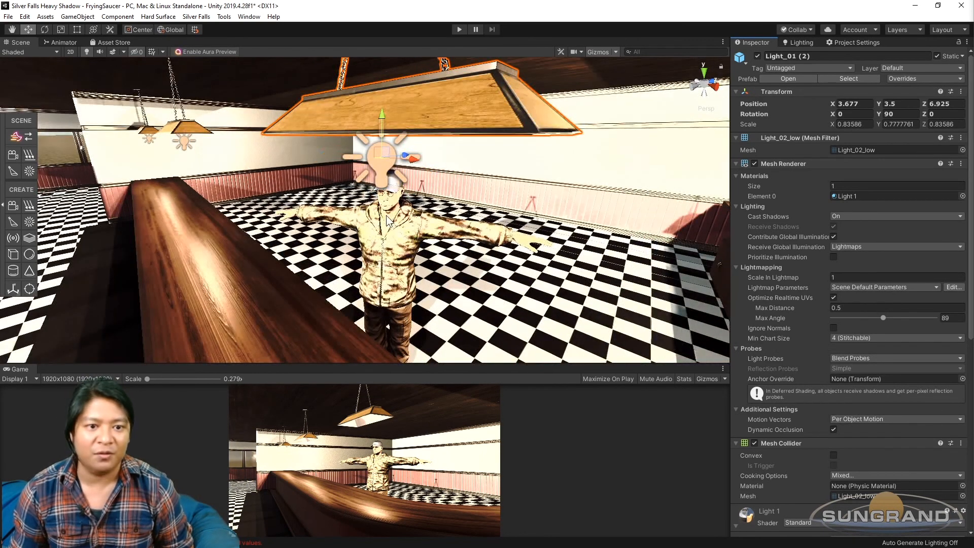
{"action": "left_click", "coordinate": [382, 186]}
{"action": "left_click", "coordinate": [869, 181]}
{"action": "left_click", "coordinate": [912, 190]}
{"action": "type", "text": "0.4"}
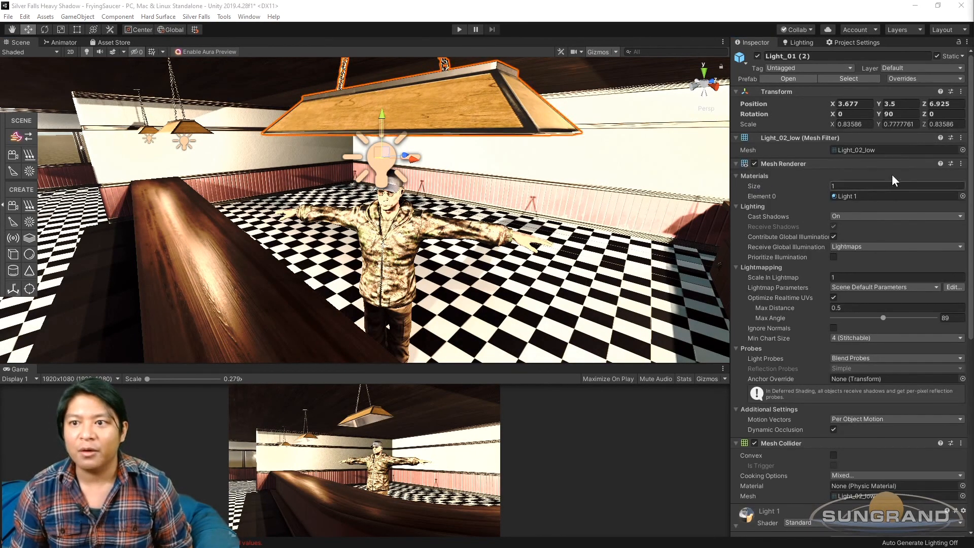
{"action": "left_click", "coordinate": [908, 79]}
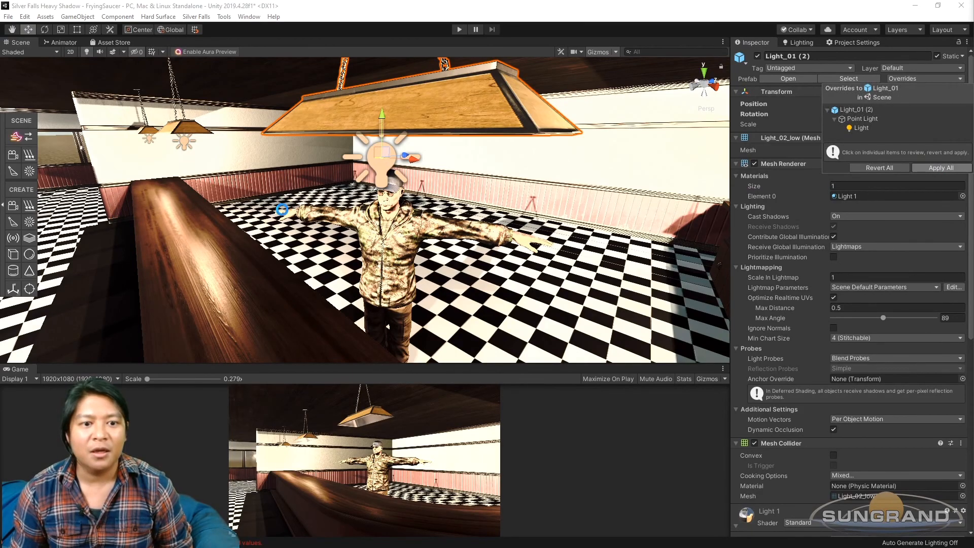
Step: Set the Aniso Level of the five textures in the counter's counter 1 material to 10 and apply it
{"action": "scroll", "coordinate": [282, 209], "scroll_direction": "down", "scroll_amount": 5}
{"action": "mouse_move", "coordinate": [457, 269]}
{"action": "right_mouse_down"}
{"action": "mouse_move", "coordinate": [409, 257]}
{"action": "mouse_move", "coordinate": [593, 268]}
{"action": "mouse_move", "coordinate": [383, 268]}
{"action": "mouse_move", "coordinate": [457, 218]}
{"action": "mouse_move", "coordinate": [549, 196]}
{"action": "mouse_move", "coordinate": [449, 266]}
{"action": "right_mouse_up"}
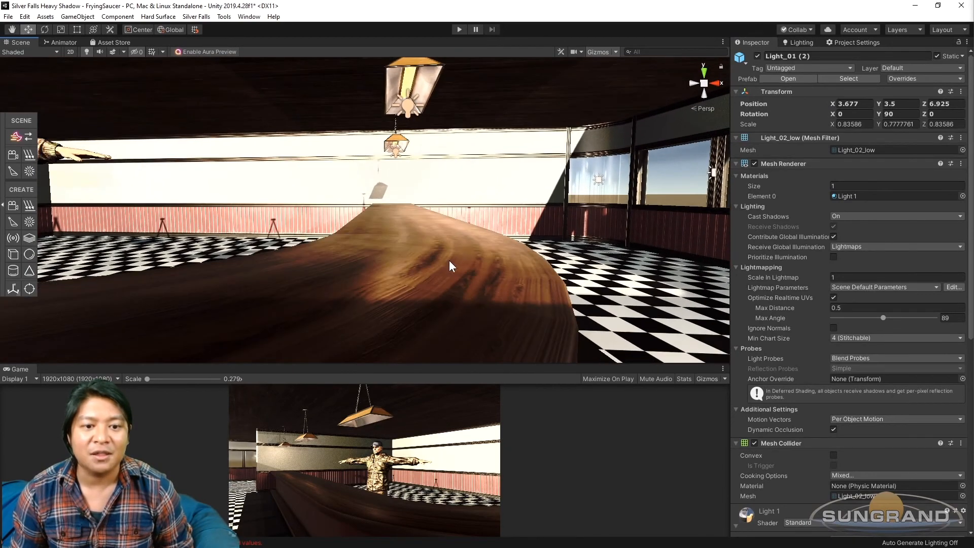
{"action": "left_click", "coordinate": [450, 259]}
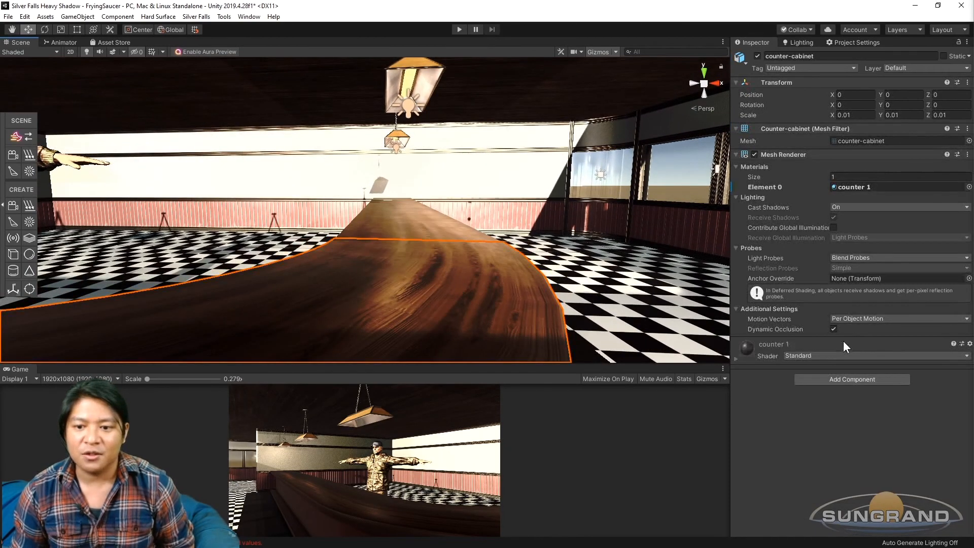
{"action": "left_click", "coordinate": [771, 349]}
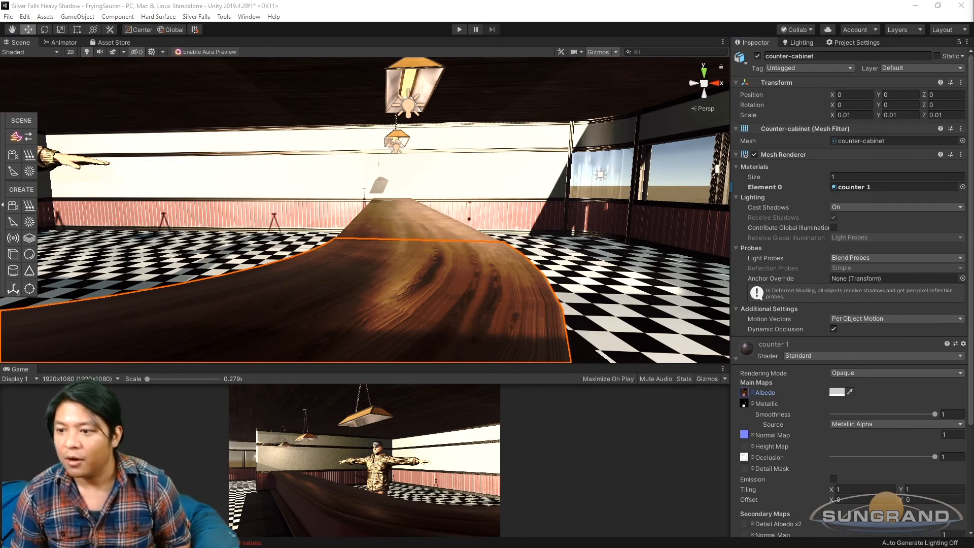
{"action": "double_click", "coordinate": [744, 392]}
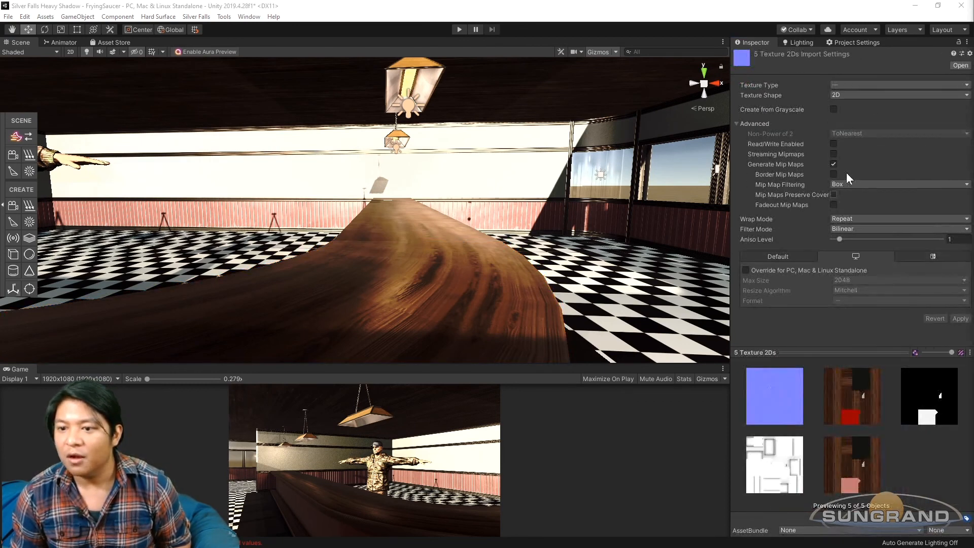
{"action": "left_click_drag", "start_coordinate": [889, 238], "coordinate": [901, 239]}
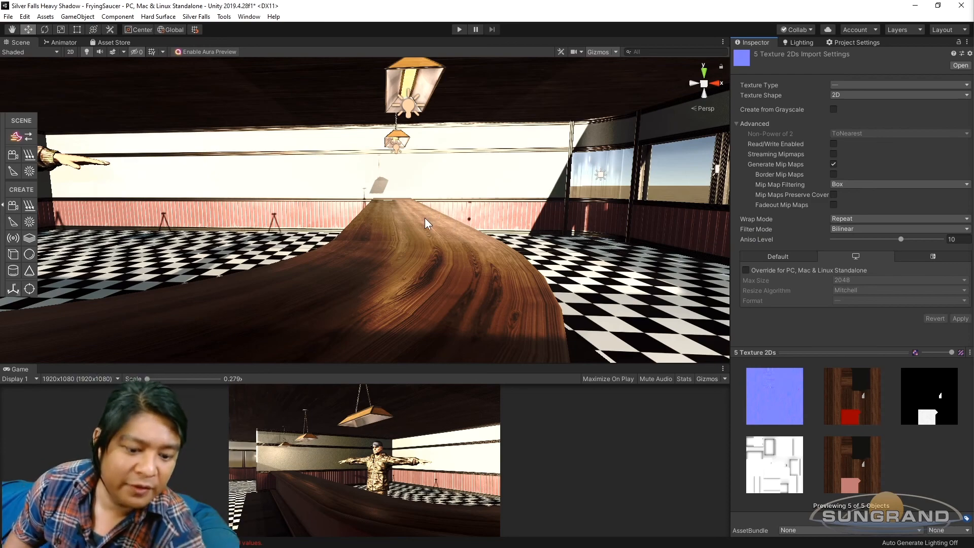
Step: Set the Aniso Level of the three textures in the ceiling's WoodOldFloorClean_diff 1 material to 10 and apply it
{"action": "scroll", "coordinate": [426, 217], "scroll_direction": "down", "scroll_amount": 4}
{"action": "middle_click_drag", "start_coordinate": [421, 225], "coordinate": [445, 254]}
{"action": "left_click_drag", "start_coordinate": [446, 254], "coordinate": [448, 293], "text": "alt"}
{"action": "scroll", "coordinate": [340, 223], "scroll_direction": "up", "scroll_amount": 4}
{"action": "middle_click_drag", "start_coordinate": [330, 215], "coordinate": [358, 153]}
{"action": "mouse_move", "coordinate": [373, 195]}
{"action": "left_mouse_down", "text": "alt"}
{"action": "mouse_move", "coordinate": [352, 177]}
{"action": "mouse_move", "coordinate": [366, 186]}
{"action": "left_mouse_up", "text": "alt"}
{"action": "left_click", "coordinate": [352, 178]}
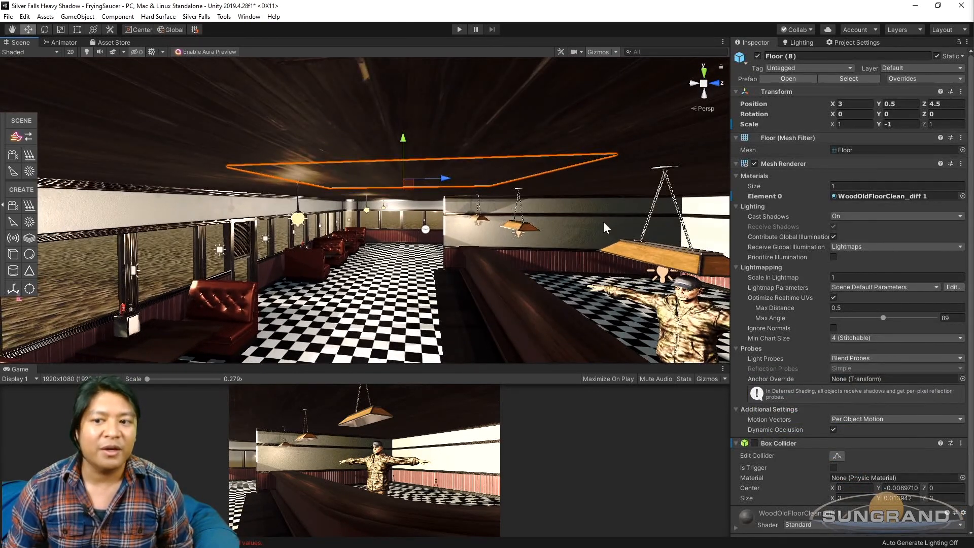
{"action": "scroll", "coordinate": [802, 422], "scroll_direction": "down", "scroll_amount": 2}
{"action": "scroll", "coordinate": [762, 501], "scroll_direction": "down", "scroll_amount": 10}
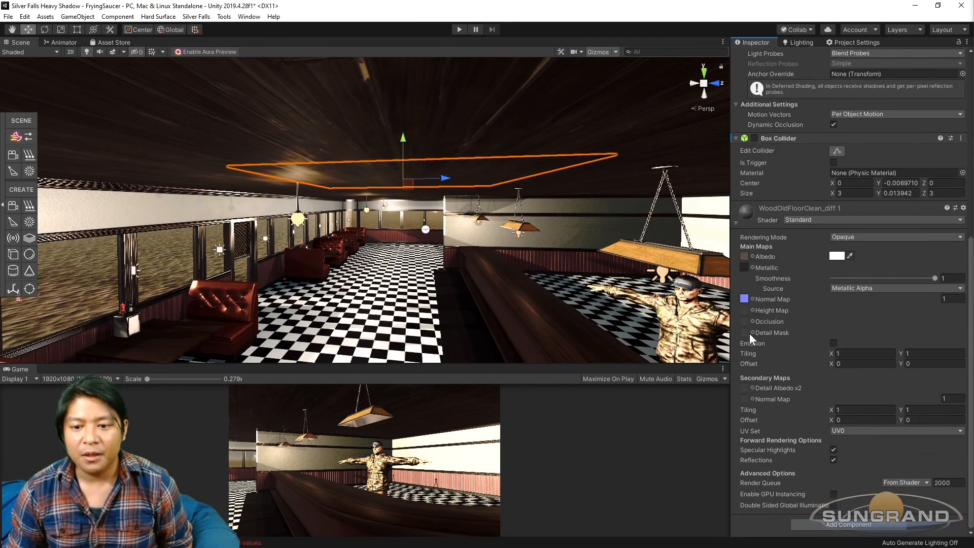
{"action": "left_click", "coordinate": [745, 257]}
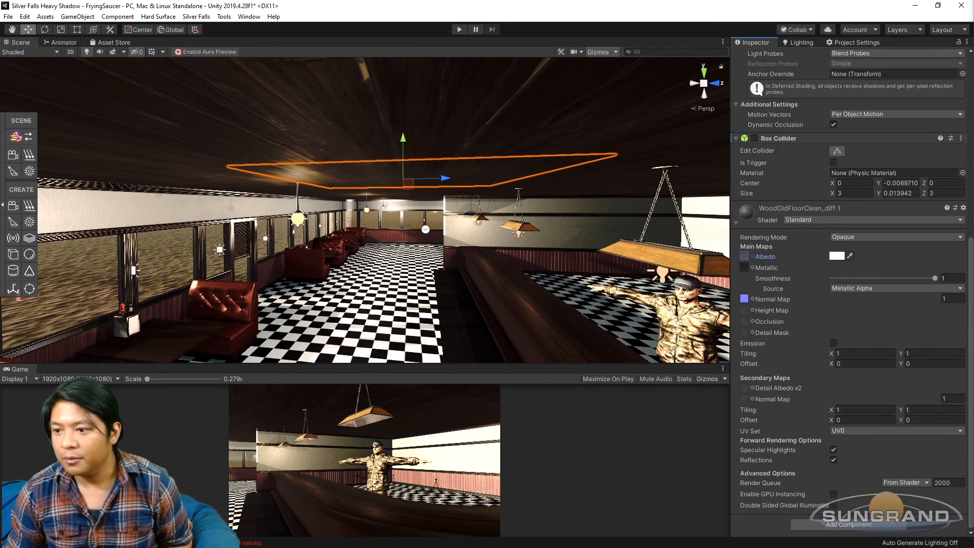
{"action": "double_click", "coordinate": [744, 257]}
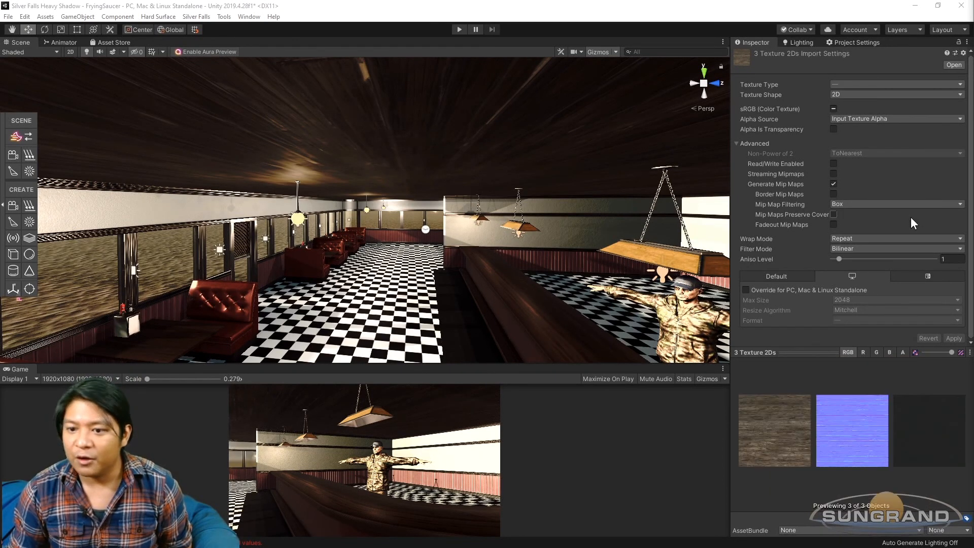
{"action": "left_click", "coordinate": [897, 260]}
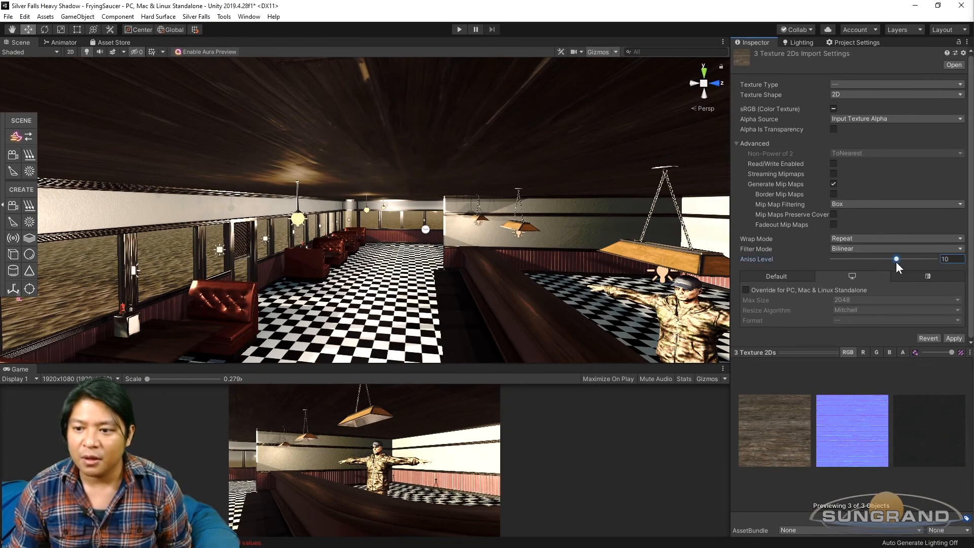
{"action": "left_click", "coordinate": [960, 340]}
Step: Examine the sharpened ceiling texture and its material settings, and look over the booths and the rest of the diner
{"action": "right_click_drag", "start_coordinate": [404, 218], "coordinate": [401, 193]}
{"action": "left_click", "coordinate": [401, 193]}
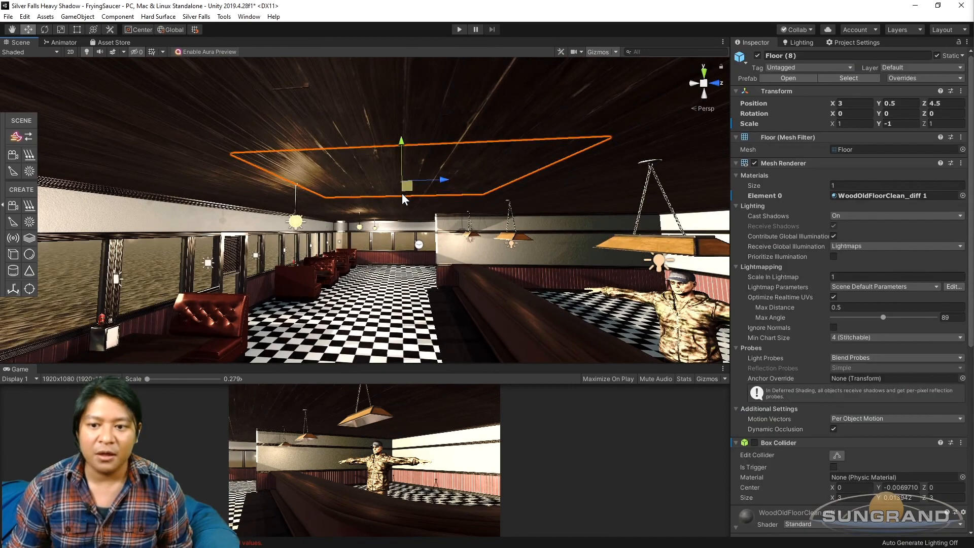
{"action": "scroll", "coordinate": [776, 338], "scroll_direction": "down", "scroll_amount": 10}
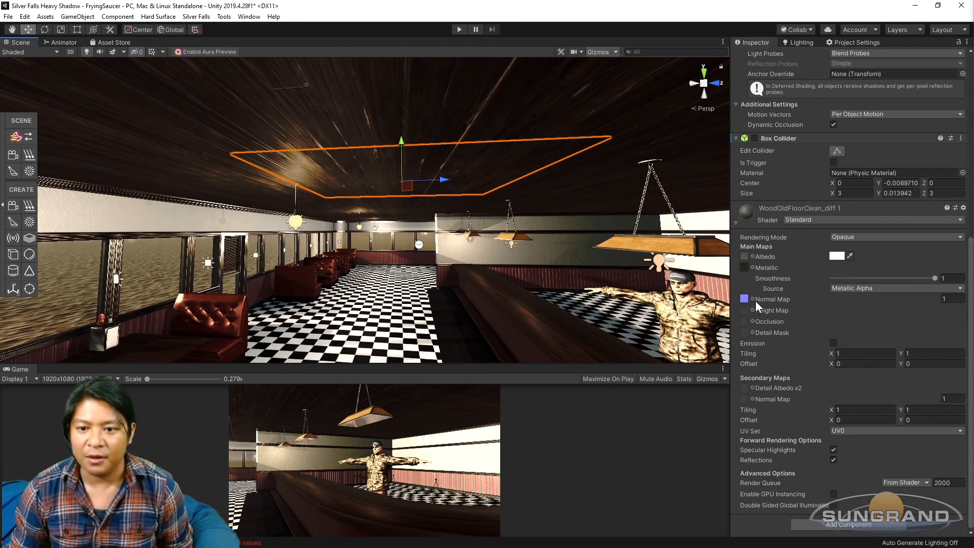
{"action": "right_click_drag", "start_coordinate": [293, 312], "coordinate": [470, 236]}
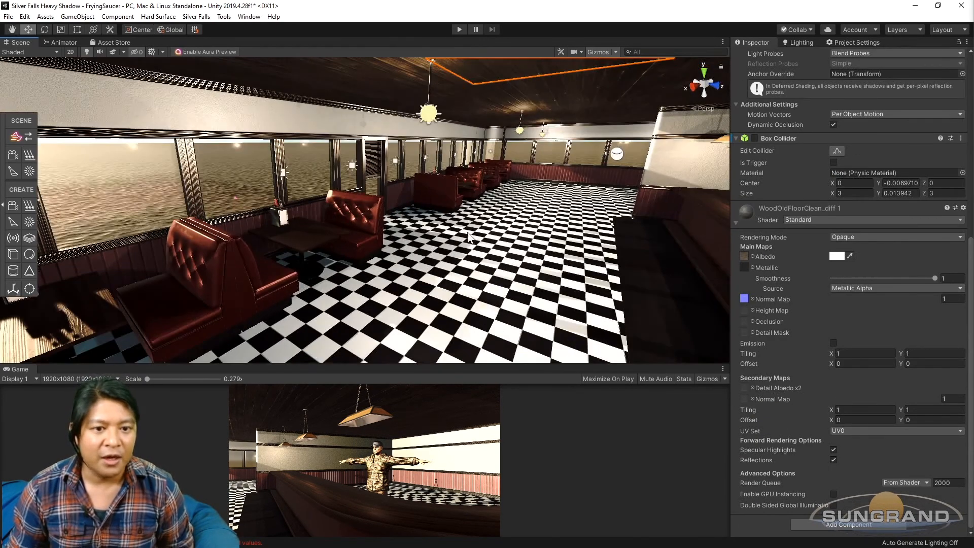
{"action": "left_click", "coordinate": [504, 173]}
{"action": "key", "text": "f"}
{"action": "scroll", "coordinate": [457, 216], "scroll_direction": "down", "scroll_amount": 8}
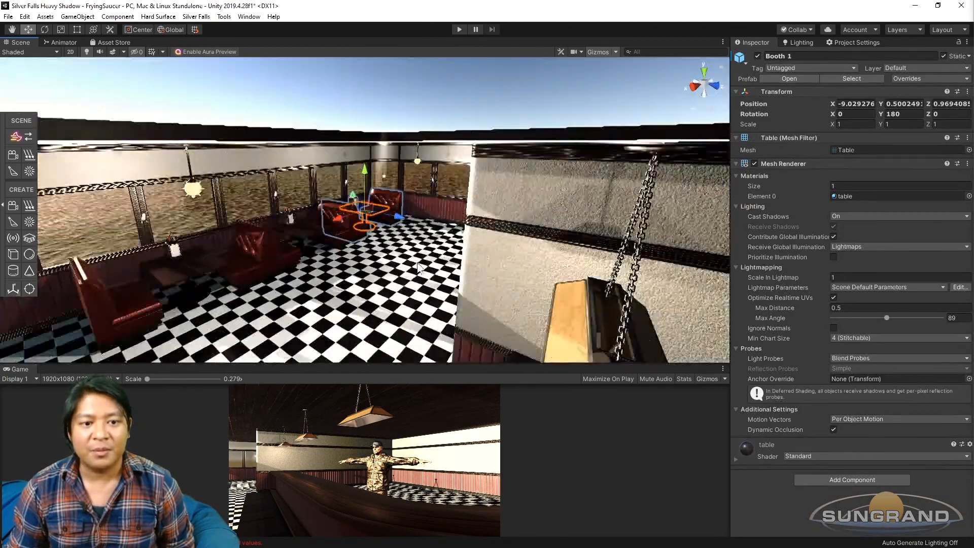
{"action": "middle_click_drag", "start_coordinate": [454, 269], "coordinate": [452, 244]}
{"action": "right_click_drag", "start_coordinate": [452, 244], "coordinate": [438, 292]}
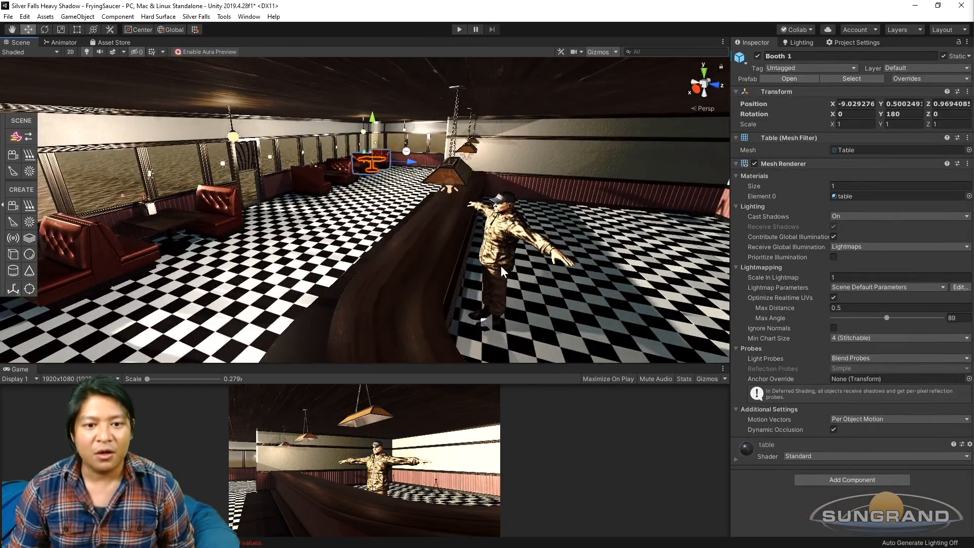
Step: Move the SFC_Dodger character from behind the counter onto the window booth's seat, at X 2.491, Z 0.544
{"action": "left_click", "coordinate": [501, 267]}
{"action": "left_click_drag", "start_coordinate": [532, 279], "coordinate": [278, 212]}
{"action": "key", "text": "f"}
{"action": "left_click_drag", "start_coordinate": [360, 220], "coordinate": [383, 208]}
{"action": "scroll", "coordinate": [305, 243], "scroll_direction": "up", "scroll_amount": 4}
{"action": "left_click", "coordinate": [291, 242]}
{"action": "left_click_drag", "start_coordinate": [284, 238], "coordinate": [389, 311], "text": "alt"}
{"action": "left_click", "coordinate": [486, 223]}
{"action": "key", "text": "f"}
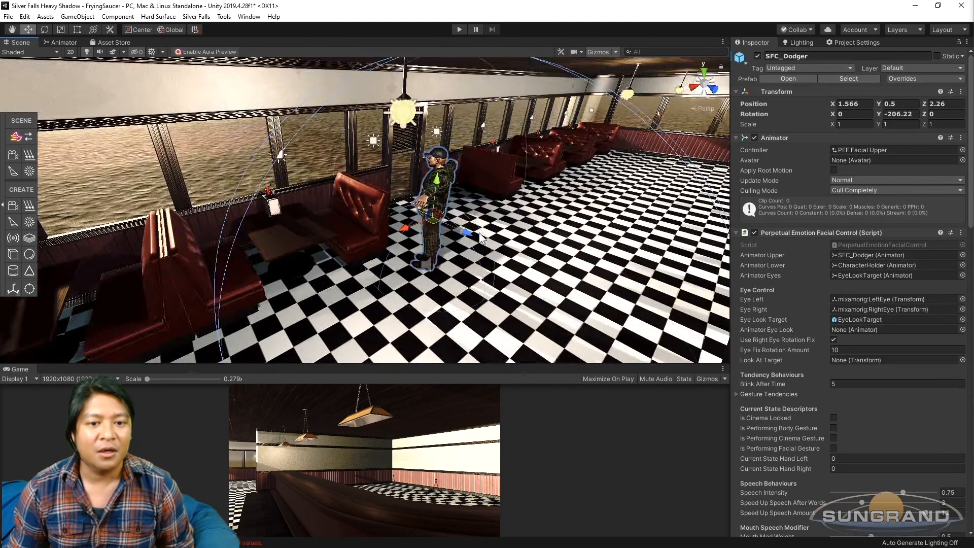
{"action": "left_click_drag", "start_coordinate": [380, 207], "coordinate": [290, 214]}
{"action": "key", "text": "f"}
{"action": "left_click_drag", "start_coordinate": [450, 299], "coordinate": [386, 288], "text": "alt"}
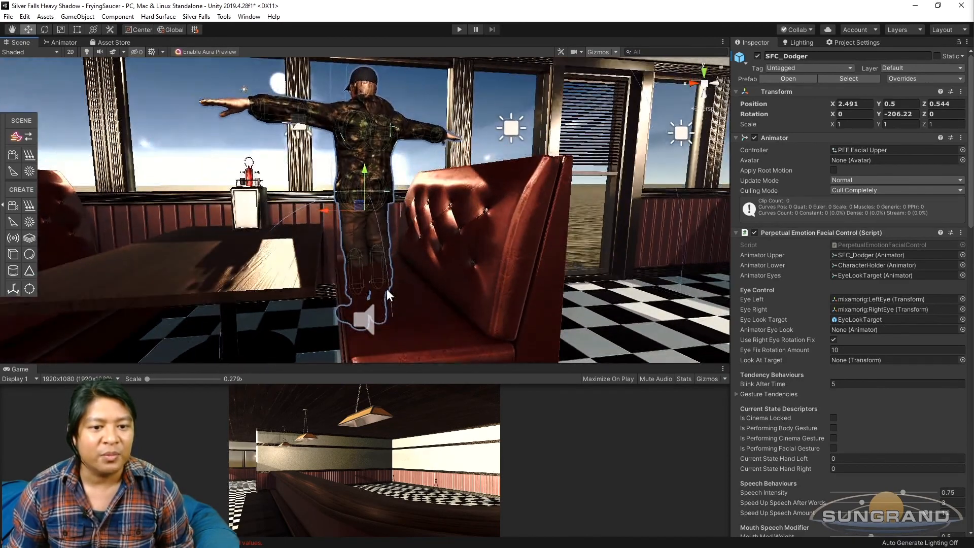
Step: Select the seat booth (2) where the character stands and set the transform handle to Pivot
{"action": "scroll", "coordinate": [398, 280], "scroll_direction": "down", "scroll_amount": 5}
{"action": "left_click", "coordinate": [418, 269]}
{"action": "key", "text": "f"}
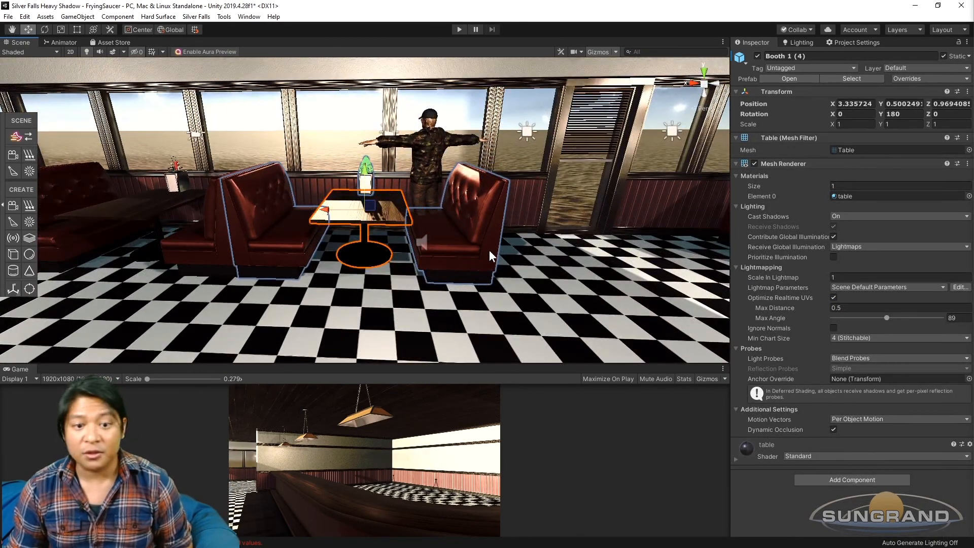
{"action": "left_click", "coordinate": [455, 254]}
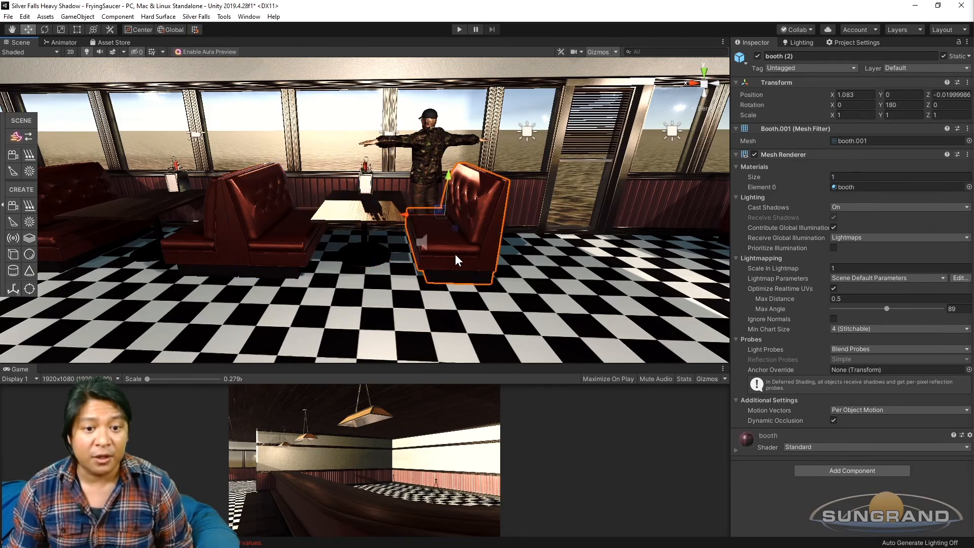
{"action": "key", "text": "f"}
{"action": "left_click_drag", "start_coordinate": [455, 254], "coordinate": [166, 40], "text": "alt"}
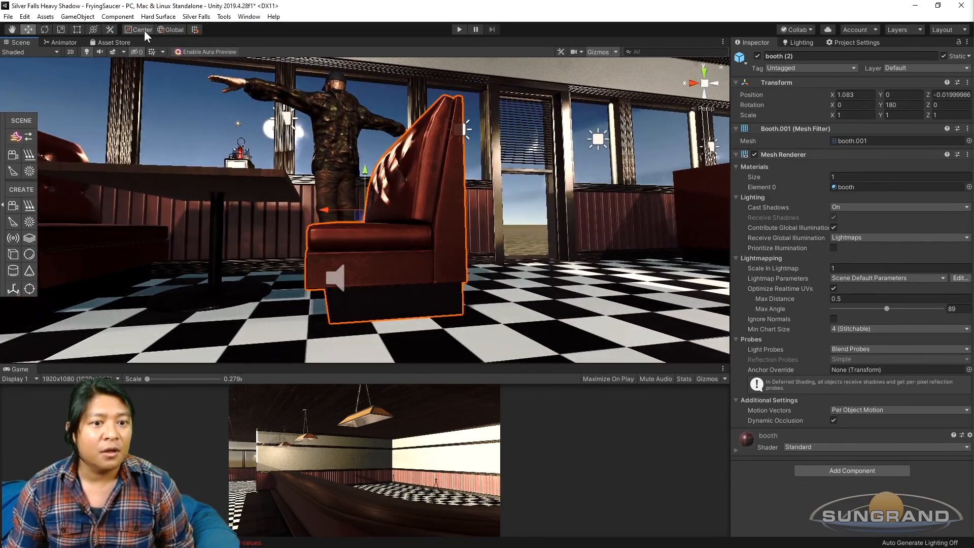
{"action": "left_click", "coordinate": [144, 30]}
Step: Try to scale the booth (2) seat up uniformly, and undo it
{"action": "left_click_drag", "start_coordinate": [355, 203], "coordinate": [457, 337], "text": "alt"}
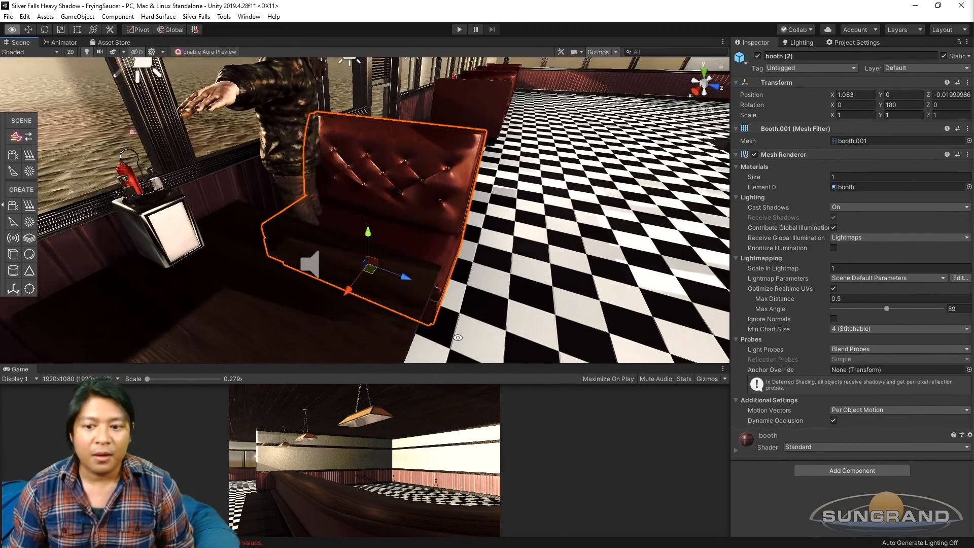
{"action": "key", "text": "r"}
{"action": "left_click_drag", "start_coordinate": [368, 264], "coordinate": [373, 264]}
{"action": "left_click_drag", "start_coordinate": [373, 268], "coordinate": [306, 198], "text": "alt"}
{"action": "key", "text": "ctrl+z"}
Step: Enlarge the booth (2) seat to a scale of about 1.018, 1.111, 1.123 and shift it to X 1.039
{"action": "left_click_drag", "start_coordinate": [446, 239], "coordinate": [383, 230], "text": "alt"}
{"action": "scroll", "coordinate": [485, 272], "scroll_direction": "up", "scroll_amount": 5}
{"action": "left_click_drag", "start_coordinate": [486, 272], "coordinate": [502, 265], "text": "alt"}
{"action": "left_click_drag", "start_coordinate": [360, 224], "coordinate": [444, 276]}
{"action": "key", "text": "w"}
{"action": "key", "text": "r"}
{"action": "left_click_drag", "start_coordinate": [394, 221], "coordinate": [444, 215]}
{"action": "key", "text": "ctrl+z"}
{"action": "scroll", "coordinate": [402, 193], "scroll_direction": "up", "scroll_amount": 4}
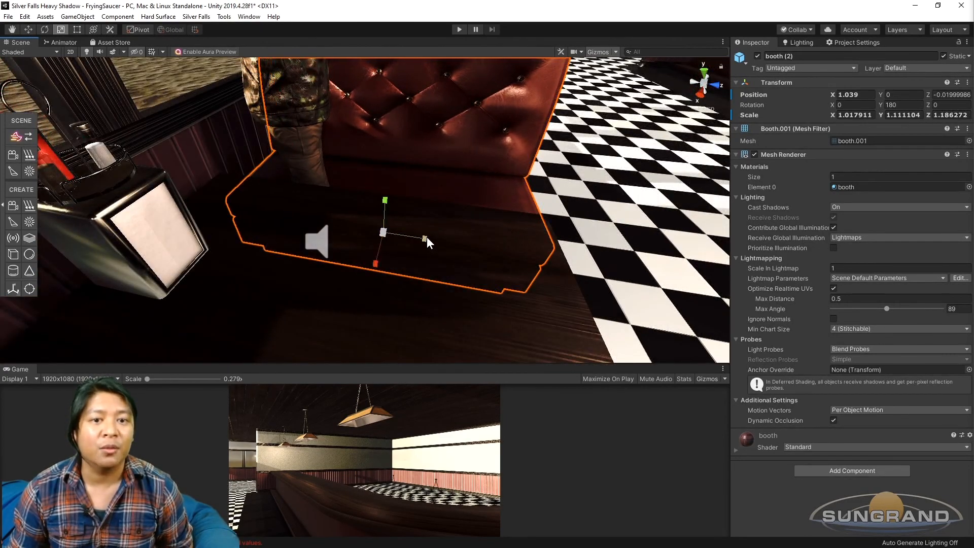
{"action": "key", "text": "ctrl+z"}
{"action": "left_click_drag", "start_coordinate": [514, 105], "coordinate": [335, 147], "text": "alt"}
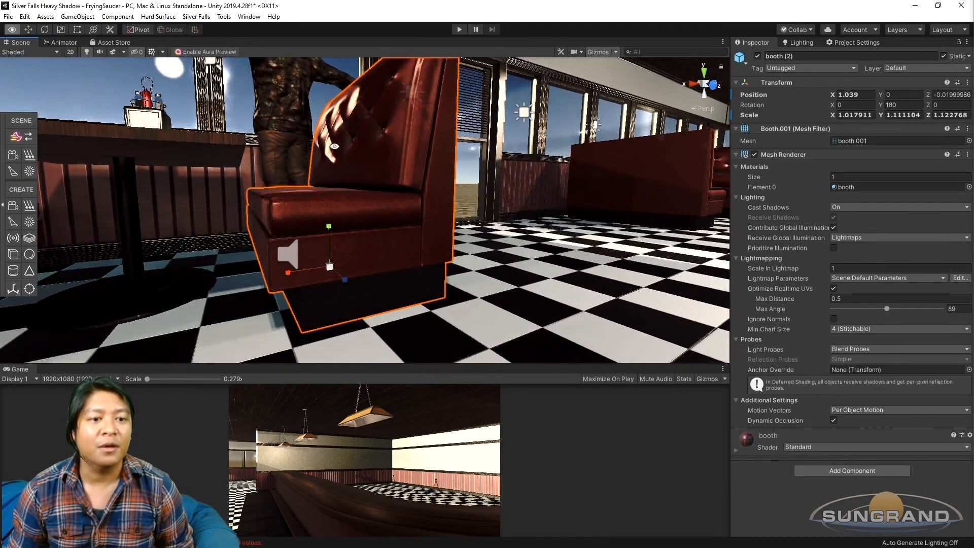
Step: Try a different Y scale for the booth (2) seat, and undo it
{"action": "left_click_drag", "start_coordinate": [330, 225], "coordinate": [346, 264]}
{"action": "left_click_drag", "start_coordinate": [346, 264], "coordinate": [420, 212], "text": "alt"}
{"action": "scroll", "coordinate": [449, 245], "scroll_direction": "down", "scroll_amount": 5}
{"action": "key", "text": "ctrl+z"}
Step: Rotate the SFC_Dodger character on the seat to a Y rotation of -254.583 so it faces the table
{"action": "scroll", "coordinate": [361, 218], "scroll_direction": "up", "scroll_amount": 10}
{"action": "mouse_move", "coordinate": [376, 147]}
{"action": "left_mouse_down", "text": "alt"}
{"action": "mouse_move", "coordinate": [382, 171]}
{"action": "mouse_move", "coordinate": [354, 107]}
{"action": "mouse_move", "coordinate": [366, 157]}
{"action": "left_mouse_up", "text": "alt"}
{"action": "left_click", "coordinate": [366, 157]}
{"action": "key", "text": "e"}
{"action": "left_click_drag", "start_coordinate": [367, 249], "coordinate": [422, 257]}
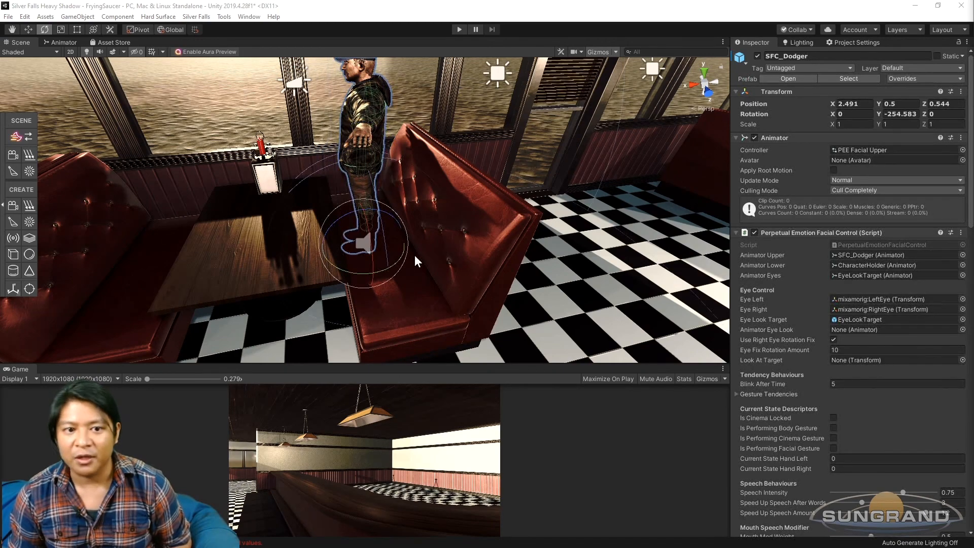
Step: Duplicate the SFC_Dodger character and move the copy along the seat to Z 1.347
{"action": "key", "text": "ctrl+d"}
{"action": "key", "text": "w"}
{"action": "middle_click_drag", "start_coordinate": [380, 261], "coordinate": [369, 235]}
{"action": "left_click_drag", "start_coordinate": [363, 248], "coordinate": [384, 265]}
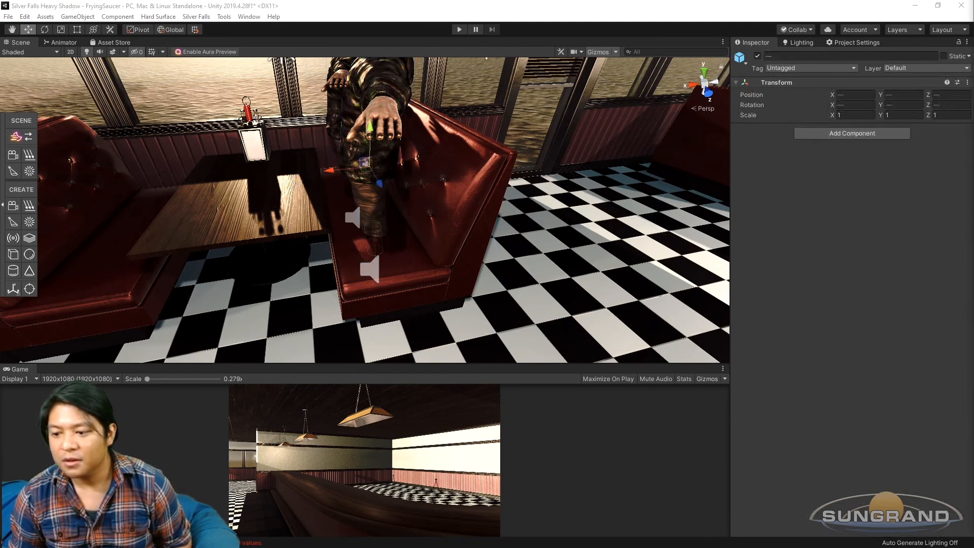
Step: Bend the duplicate character's legs into a sitting pose and lower it onto the booth seat
{"action": "left_click_drag", "start_coordinate": [332, 150], "coordinate": [501, 106]}
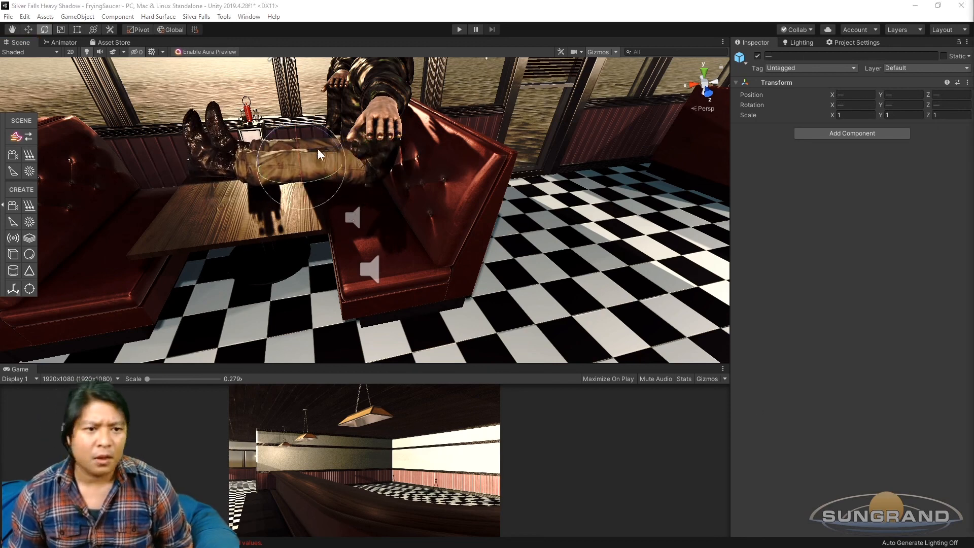
{"action": "left_click_drag", "start_coordinate": [328, 141], "coordinate": [372, 133], "text": "alt"}
{"action": "left_click", "coordinate": [384, 248]}
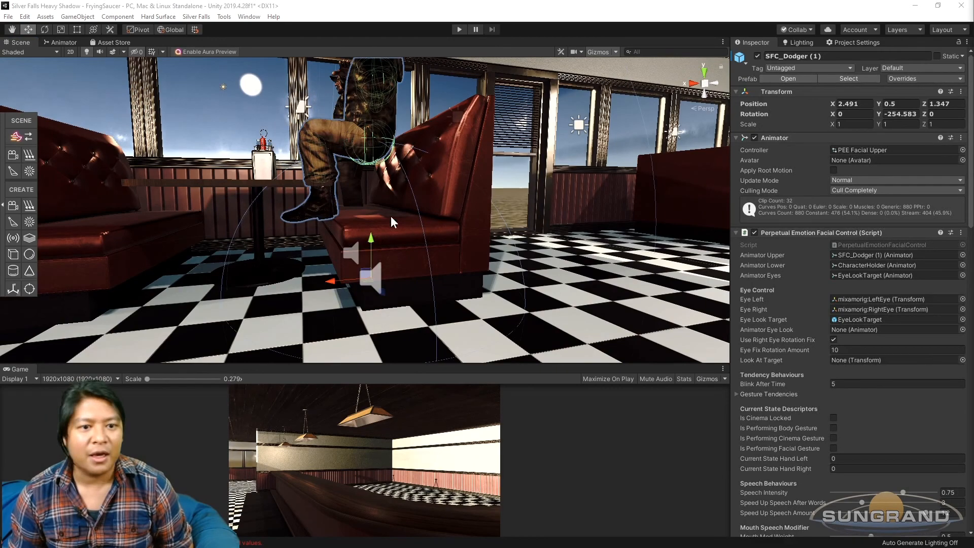
{"action": "mouse_move", "coordinate": [375, 243]}
{"action": "left_mouse_down"}
{"action": "mouse_move", "coordinate": [376, 304]}
{"action": "mouse_move", "coordinate": [403, 244]}
{"action": "mouse_move", "coordinate": [372, 308]}
{"action": "mouse_move", "coordinate": [366, 264]}
{"action": "mouse_move", "coordinate": [437, 249]}
{"action": "mouse_move", "coordinate": [425, 255]}
{"action": "mouse_move", "coordinate": [384, 233]}
{"action": "left_mouse_up"}
Step: Scale the booth (2) seat to about 1.104, 1.163, 1.217 and move it to Y -0.059, Z -0.108
{"action": "left_click", "coordinate": [424, 245]}
{"action": "left_click", "coordinate": [425, 245]}
{"action": "key", "text": "r"}
{"action": "left_click_drag", "start_coordinate": [423, 257], "coordinate": [473, 154], "text": "alt"}
{"action": "left_click_drag", "start_coordinate": [343, 302], "coordinate": [378, 228], "text": "alt"}
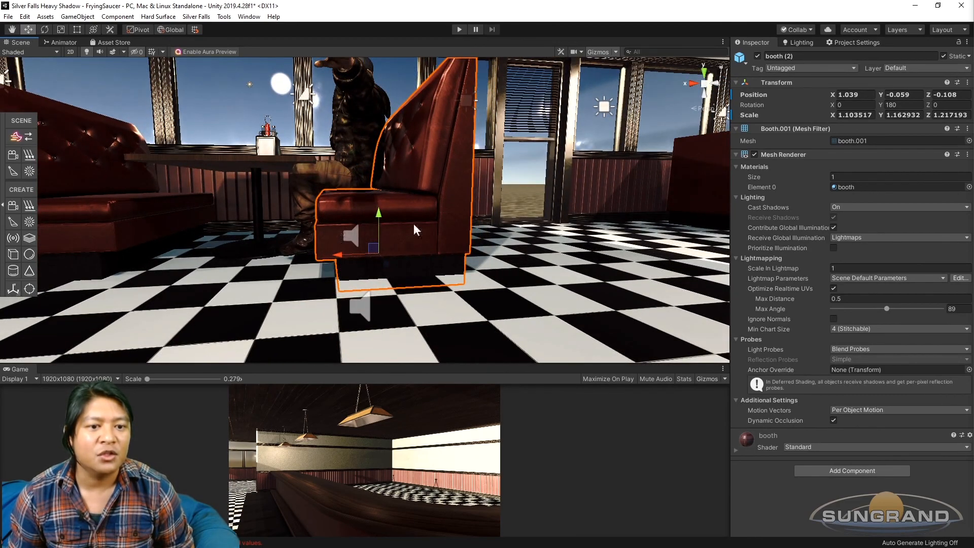
Step: Narrow the booth (2) seat to an X scale of about 1.008 and raise it to Y -0.034
{"action": "left_click_drag", "start_coordinate": [423, 205], "coordinate": [362, 168], "text": "alt"}
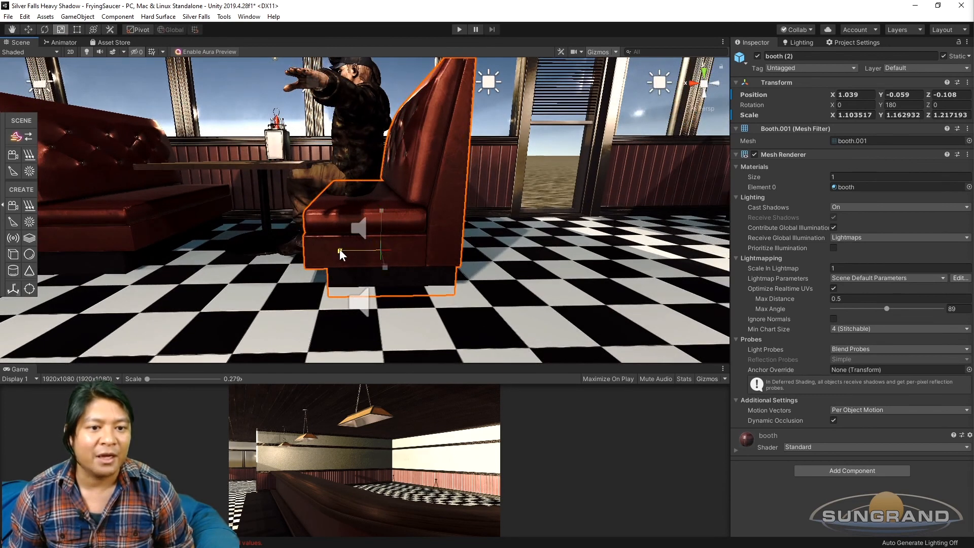
{"action": "left_click_drag", "start_coordinate": [343, 256], "coordinate": [373, 266], "text": "alt"}
{"action": "key", "text": "w"}
{"action": "left_click_drag", "start_coordinate": [379, 213], "coordinate": [350, 166]}
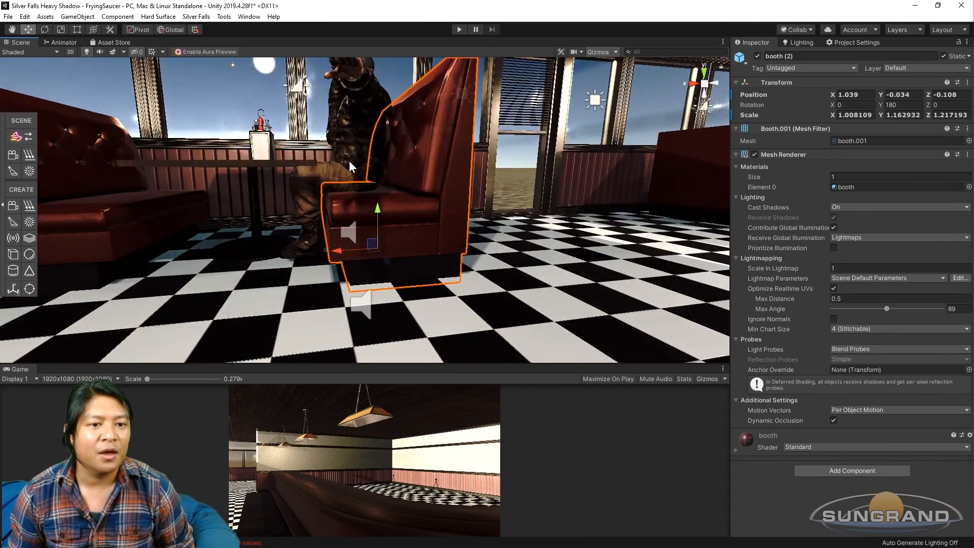
Step: Try to move the booth (2) seat along X to -0.228 and undo the move
{"action": "left_click", "coordinate": [350, 166]}
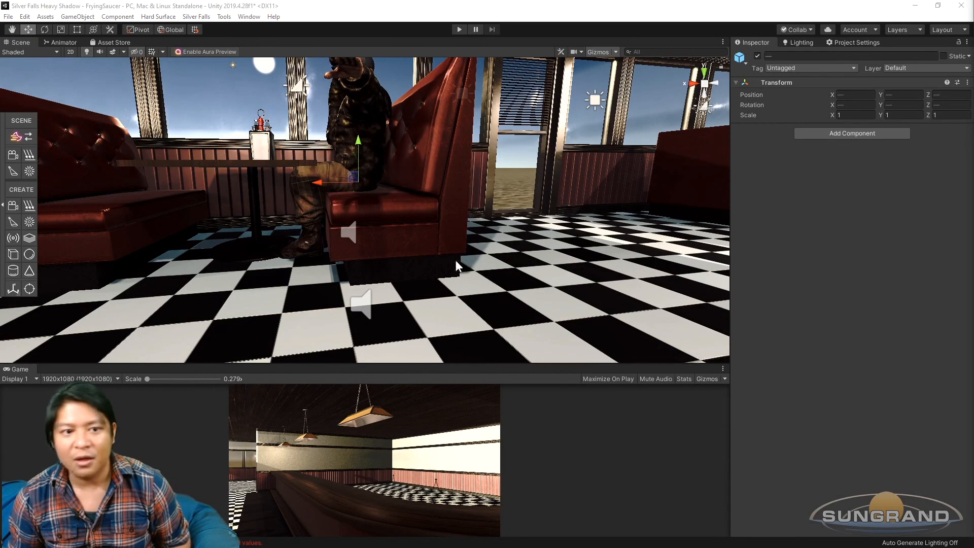
{"action": "left_click_drag", "start_coordinate": [355, 182], "coordinate": [322, 168], "text": "alt"}
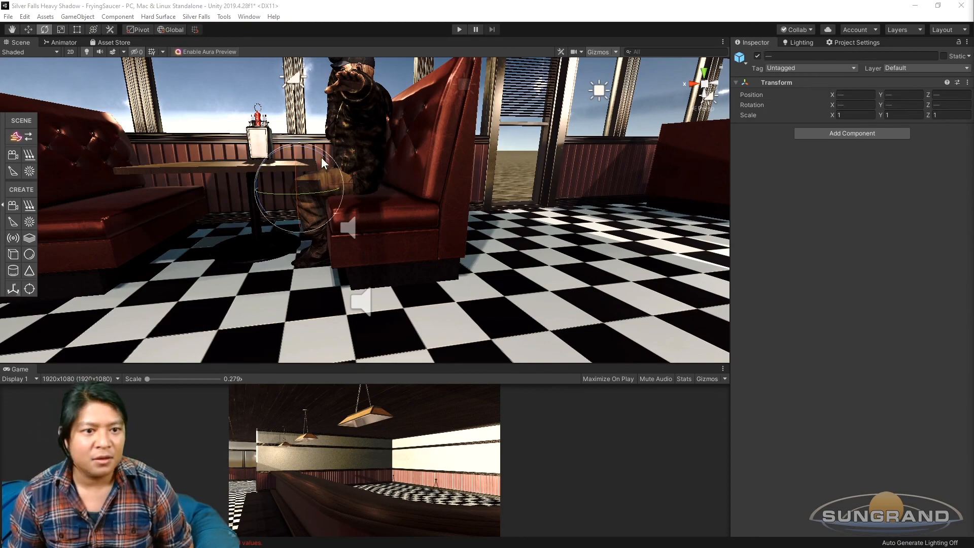
{"action": "left_click_drag", "start_coordinate": [335, 198], "coordinate": [452, 250], "text": "alt"}
{"action": "left_click", "coordinate": [452, 250]}
{"action": "key", "text": "w"}
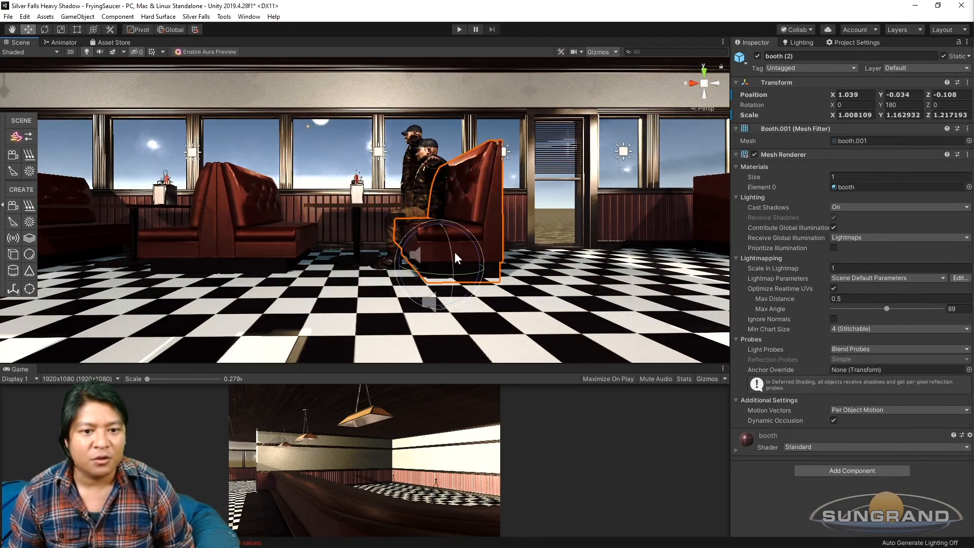
{"action": "left_click_drag", "start_coordinate": [406, 267], "coordinate": [328, 257]}
{"action": "scroll", "coordinate": [355, 240], "scroll_direction": "up", "scroll_amount": 4}
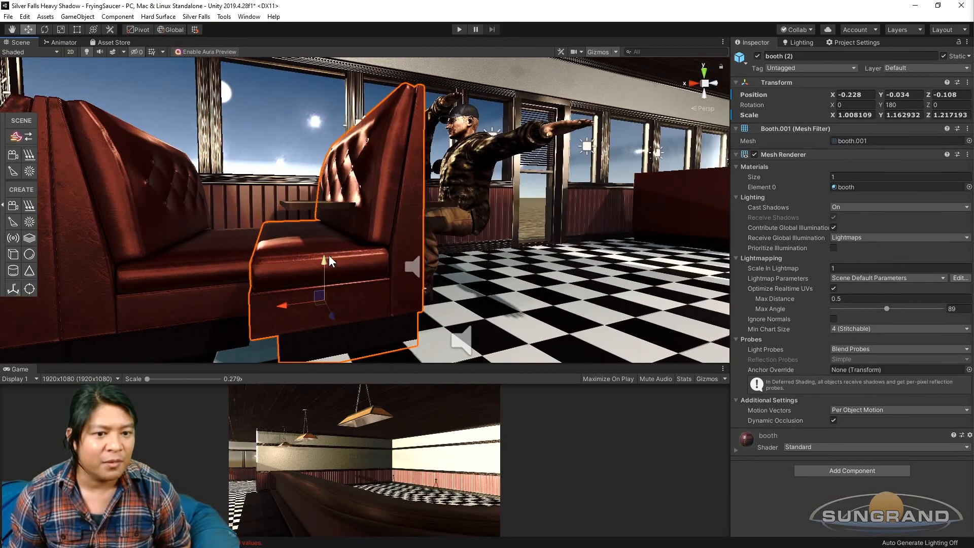
{"action": "key", "text": "ctrl+z"}
{"action": "key", "text": "ctrl+z"}
Step: Unpack the Booth 1 (4) prefab and separate its two seats and condiment stand from the table
{"action": "left_click_drag", "start_coordinate": [434, 234], "coordinate": [402, 240], "text": "alt"}
{"action": "mouse_move", "coordinate": [353, 213]}
{"action": "left_mouse_down", "text": "alt"}
{"action": "mouse_move", "coordinate": [366, 214]}
{"action": "mouse_move", "coordinate": [358, 189]}
{"action": "mouse_move", "coordinate": [358, 209]}
{"action": "left_mouse_up", "text": "alt"}
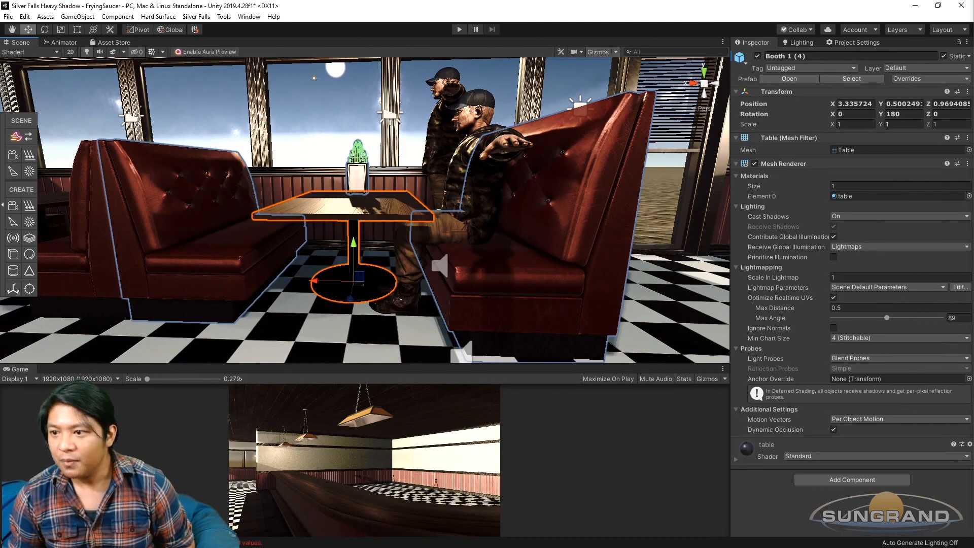
{"action": "left_click_drag", "start_coordinate": [362, 247], "coordinate": [500, 234]}
{"action": "key", "text": "ctrl+z"}
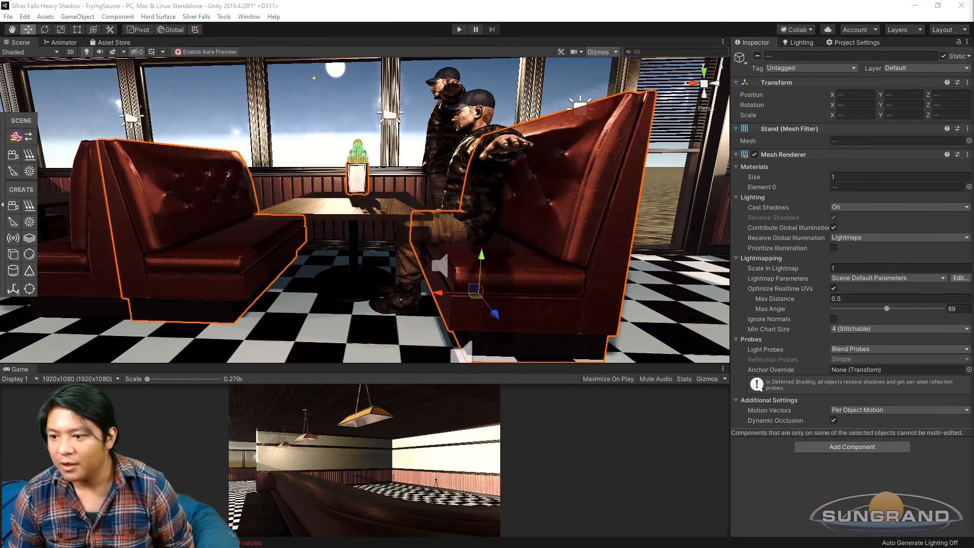
Step: Adjust the seated character's torso, rotating mixamorig:Spine1 to about 7.693, -0.047, 1.793 and mixamorig:Spine to X -4.82
{"action": "left_click", "coordinate": [374, 291]}
{"action": "left_click_drag", "start_coordinate": [382, 304], "coordinate": [427, 254], "text": "alt"}
{"action": "key", "text": "r"}
{"action": "left_click", "coordinate": [436, 184]}
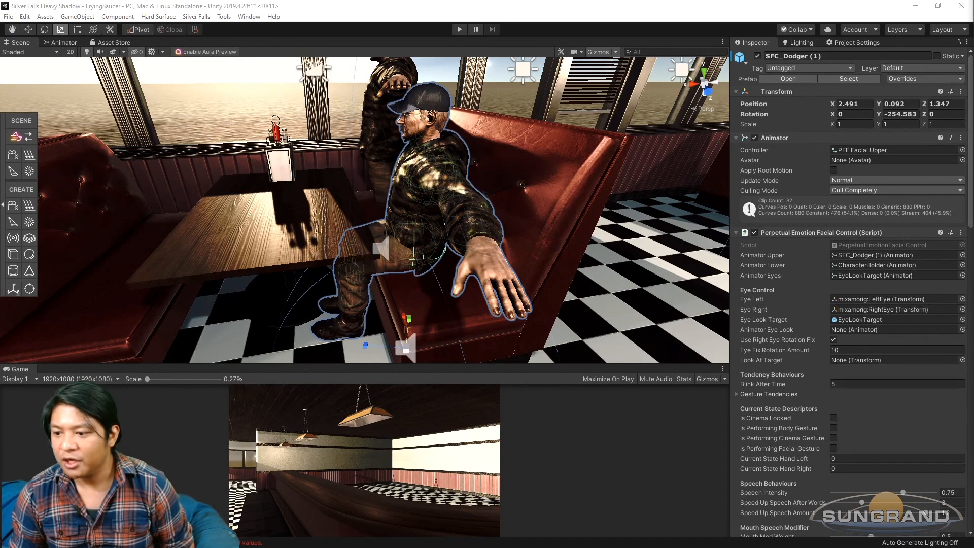
{"action": "left_click", "coordinate": [428, 177]}
{"action": "key", "text": "e"}
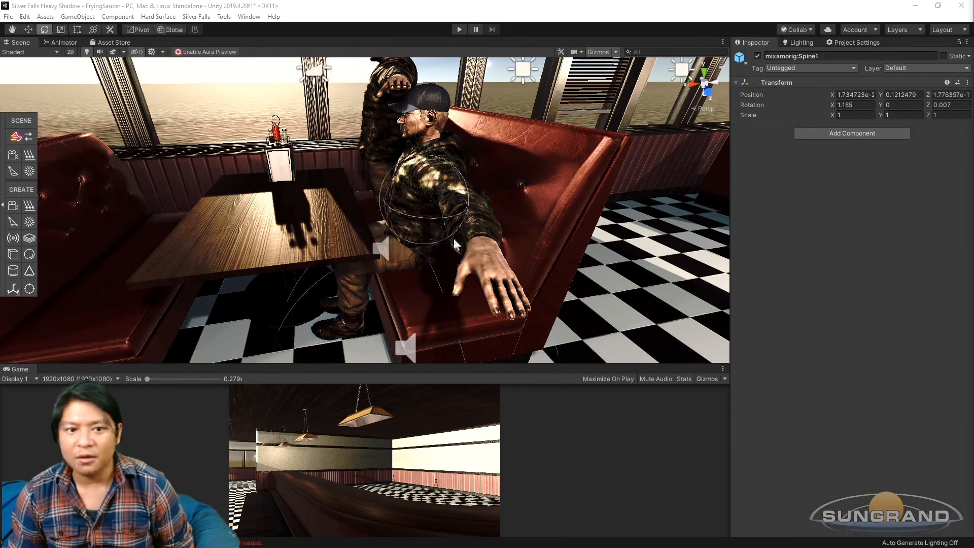
{"action": "left_click_drag", "start_coordinate": [398, 181], "coordinate": [391, 186]}
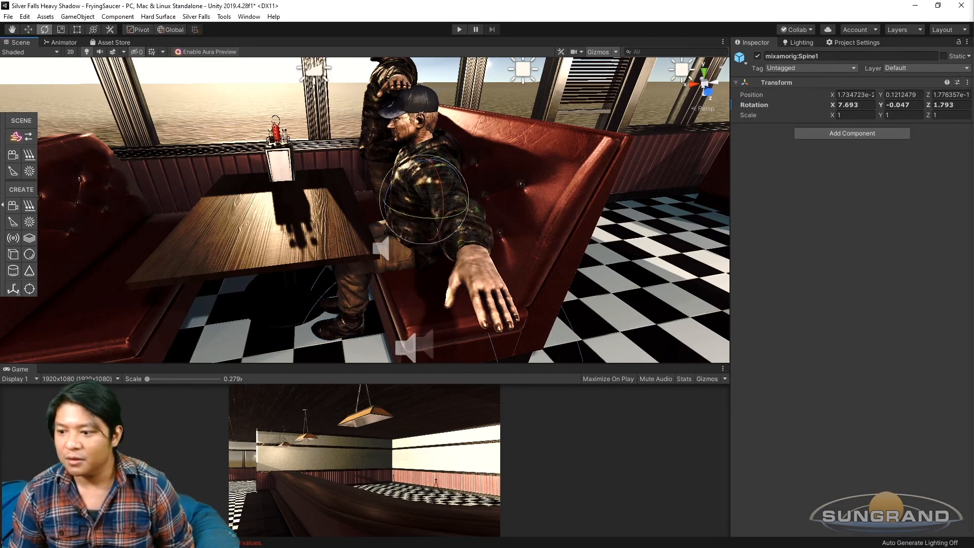
{"action": "left_click_drag", "start_coordinate": [400, 191], "coordinate": [394, 199]}
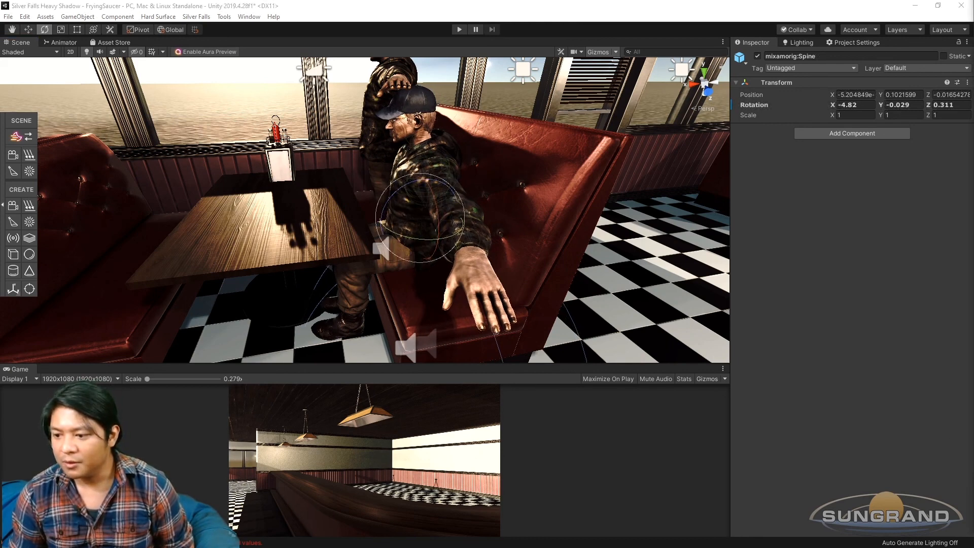
Step: Rotate the seated character's left arm down and forward so the hand reaches the tabletop
{"action": "left_click_drag", "start_coordinate": [417, 178], "coordinate": [398, 181]}
{"action": "left_click_drag", "start_coordinate": [445, 146], "coordinate": [381, 198]}
{"action": "left_click_drag", "start_coordinate": [381, 198], "coordinate": [457, 189], "text": "alt"}
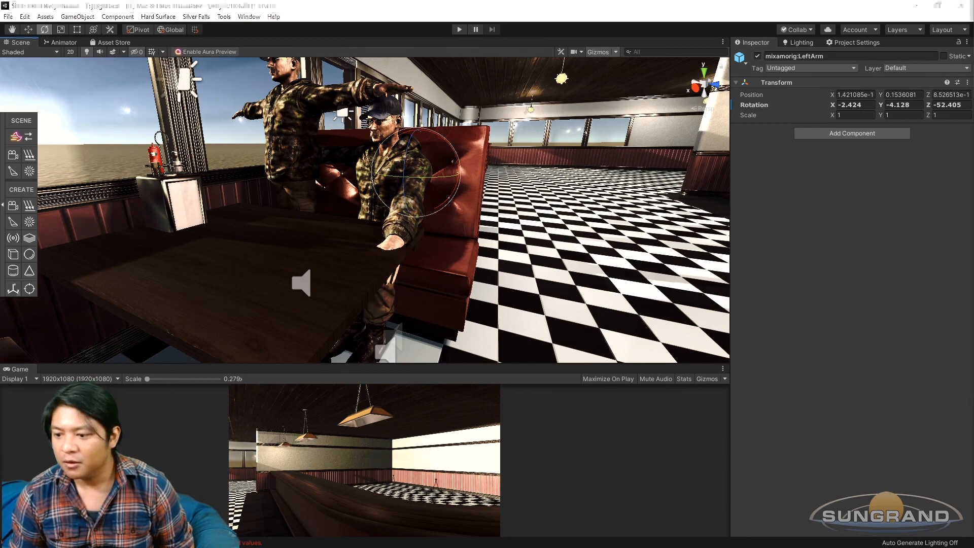
{"action": "left_click_drag", "start_coordinate": [404, 205], "coordinate": [402, 164]}
{"action": "left_click_drag", "start_coordinate": [404, 166], "coordinate": [203, 203], "text": "alt"}
{"action": "scroll", "coordinate": [414, 244], "scroll_direction": "up", "scroll_amount": 5}
{"action": "mouse_move", "coordinate": [415, 243]}
{"action": "left_mouse_down", "text": "alt"}
{"action": "mouse_move", "coordinate": [430, 285]}
{"action": "mouse_move", "coordinate": [418, 258]}
{"action": "left_mouse_up", "text": "alt"}
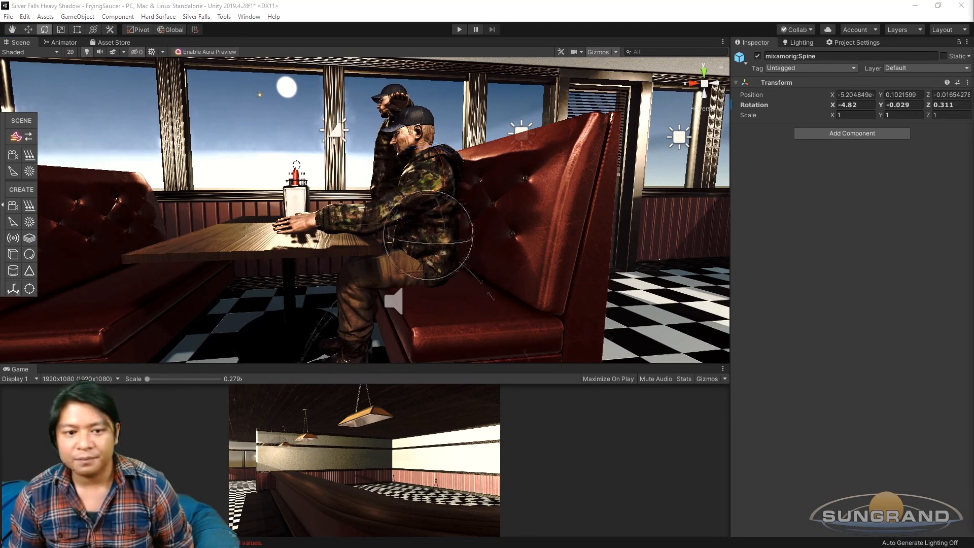
Step: Lean mixamorig:Spine to about X 7.379 and bend mixamorig:LeftForeArm to about -25.362, 27.198, -40.644
{"action": "left_click_drag", "start_coordinate": [398, 255], "coordinate": [406, 274]}
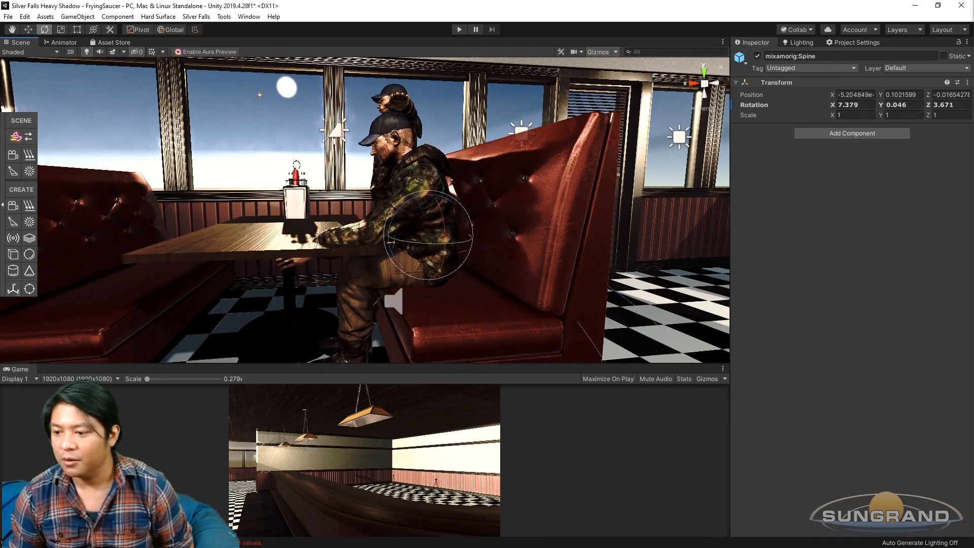
{"action": "left_click_drag", "start_coordinate": [338, 202], "coordinate": [357, 175]}
{"action": "left_click_drag", "start_coordinate": [285, 256], "coordinate": [592, 259], "text": "alt"}
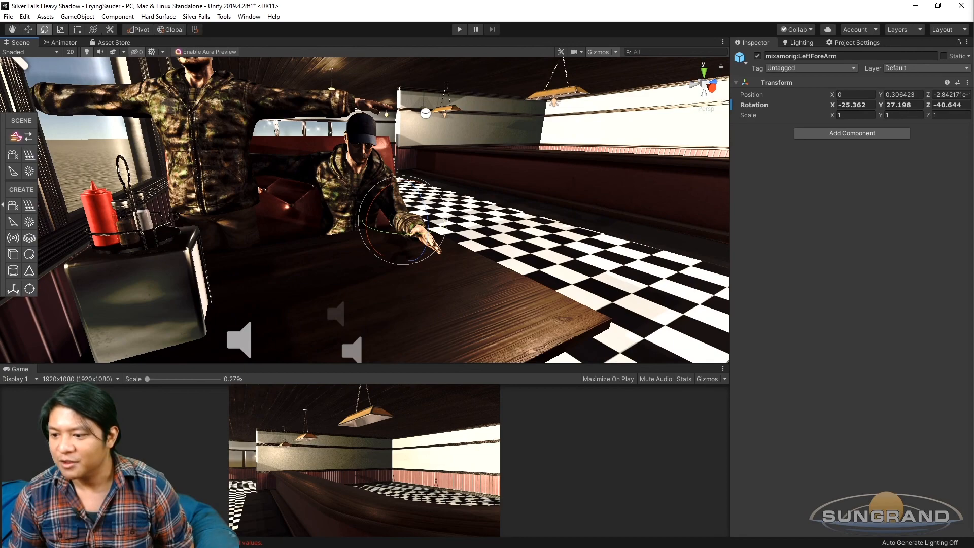
{"action": "left_click_drag", "start_coordinate": [532, 232], "coordinate": [413, 208], "text": "alt"}
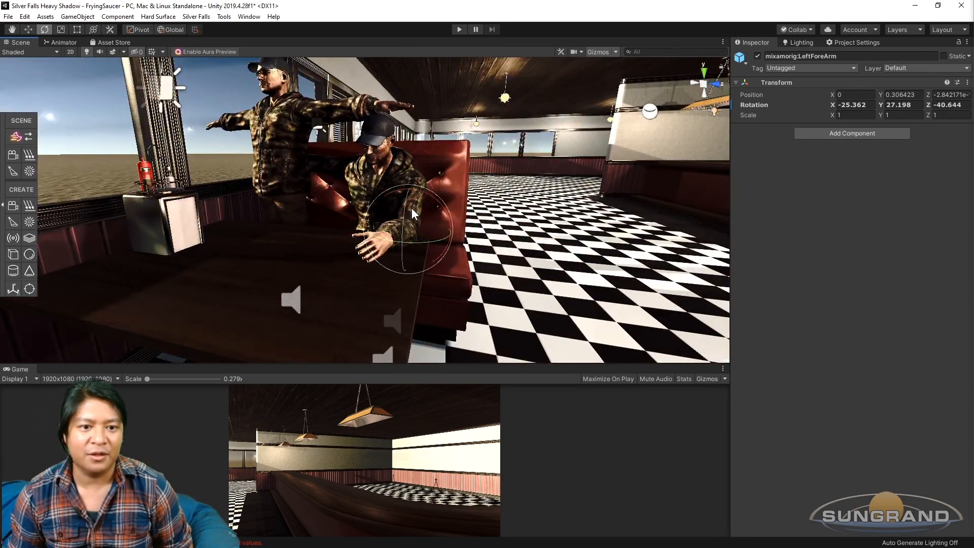
Step: Examine from several angles how the seated character fits the booth seat and the table
{"action": "scroll", "coordinate": [412, 209], "scroll_direction": "up", "scroll_amount": 5}
{"action": "left_click_drag", "start_coordinate": [497, 290], "coordinate": [447, 282], "text": "alt"}
{"action": "left_click_drag", "start_coordinate": [527, 296], "coordinate": [391, 235], "text": "alt"}
{"action": "scroll", "coordinate": [438, 253], "scroll_direction": "down", "scroll_amount": 5}
{"action": "scroll", "coordinate": [376, 252], "scroll_direction": "up", "scroll_amount": 3}
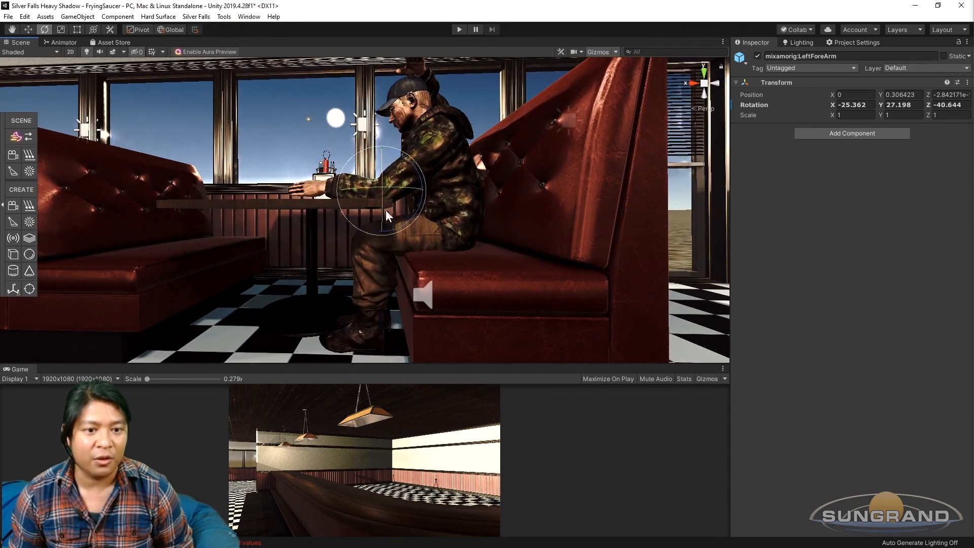
{"action": "scroll", "coordinate": [386, 219], "scroll_direction": "up", "scroll_amount": 2}
{"action": "left_click_drag", "start_coordinate": [449, 272], "coordinate": [328, 292], "text": "alt"}
{"action": "scroll", "coordinate": [414, 221], "scroll_direction": "down", "scroll_amount": 3}
{"action": "left_click_drag", "start_coordinate": [361, 248], "coordinate": [440, 226], "text": "alt"}
Step: Try to rescale the detached booth (2) seat and undo the change
{"action": "left_click", "coordinate": [300, 292]}
{"action": "key", "text": "r"}
{"action": "left_click", "coordinate": [467, 242]}
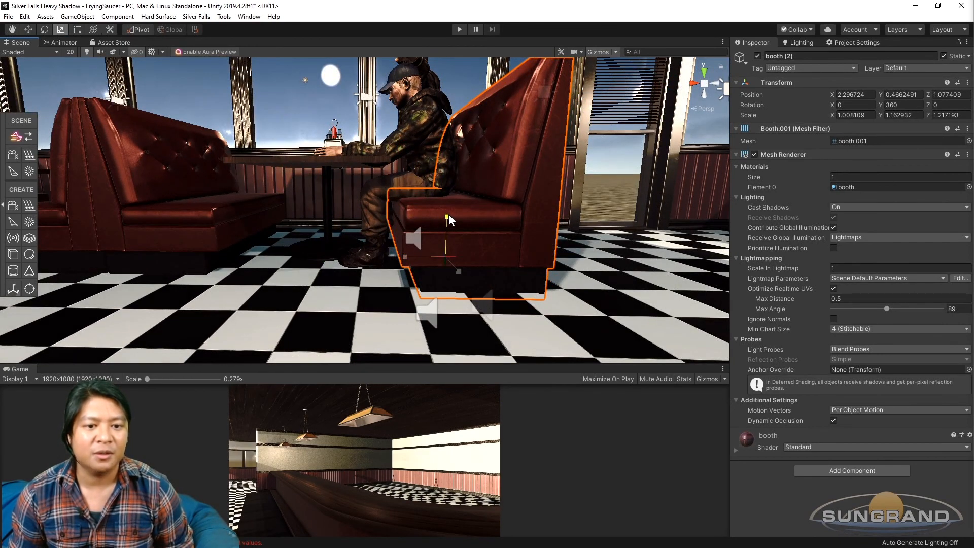
{"action": "left_click_drag", "start_coordinate": [449, 215], "coordinate": [513, 239]}
{"action": "key", "text": "ctrl+z"}
Step: Copy the Transform component of booth (2) and try to paste its values onto booth (3)
{"action": "right_click", "coordinate": [778, 82]}
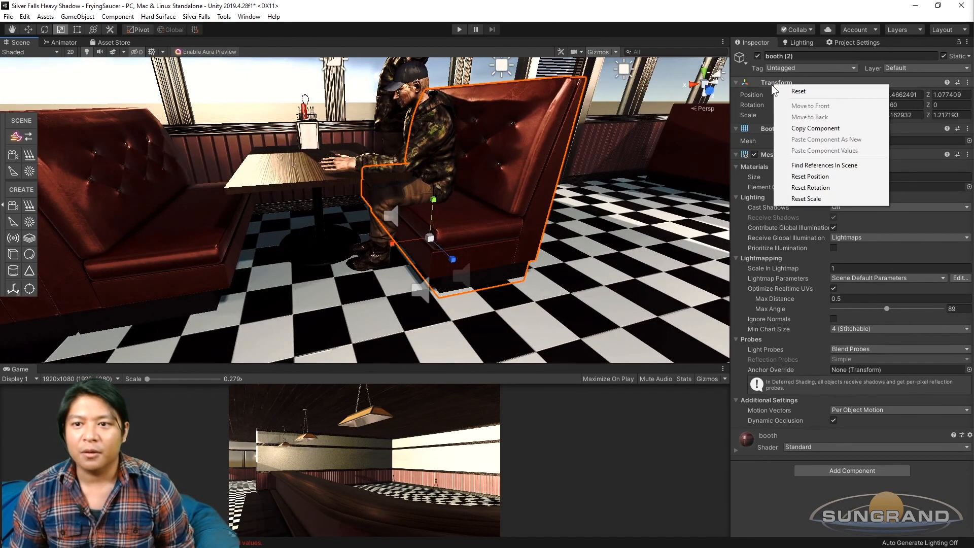
{"action": "left_click", "coordinate": [808, 130]}
{"action": "scroll", "coordinate": [363, 247], "scroll_direction": "down", "scroll_amount": 4}
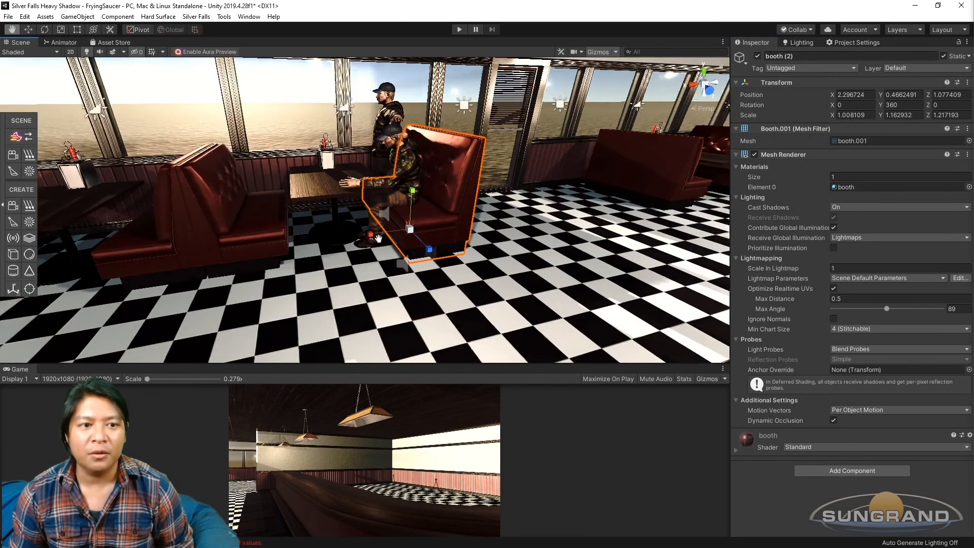
{"action": "middle_click_drag", "start_coordinate": [361, 247], "coordinate": [388, 249]}
{"action": "left_click", "coordinate": [287, 242]}
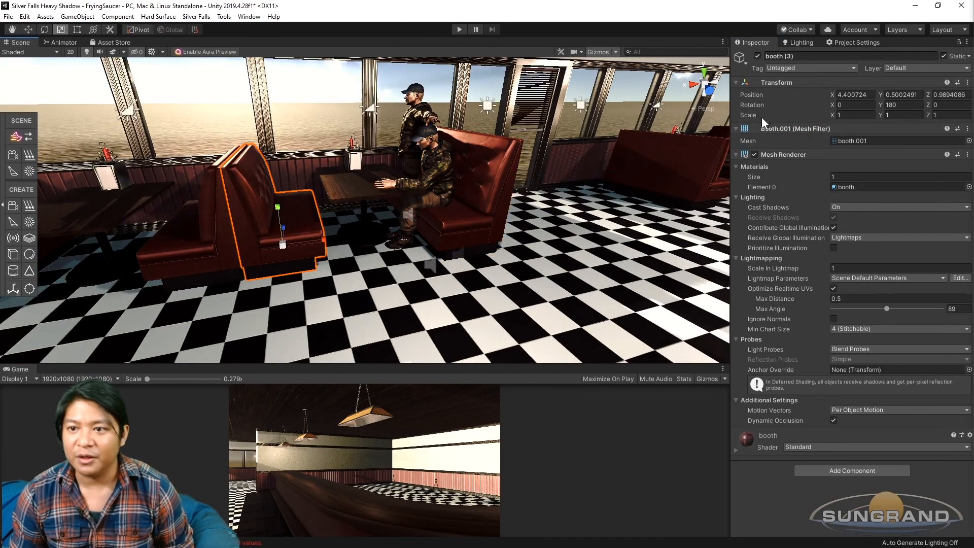
{"action": "right_click", "coordinate": [773, 82]}
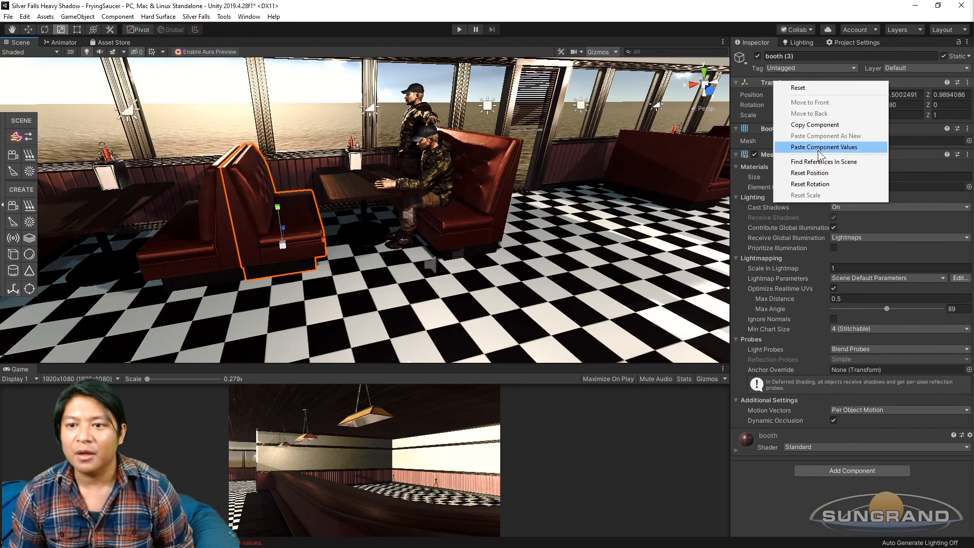
{"action": "right_click", "coordinate": [756, 80]}
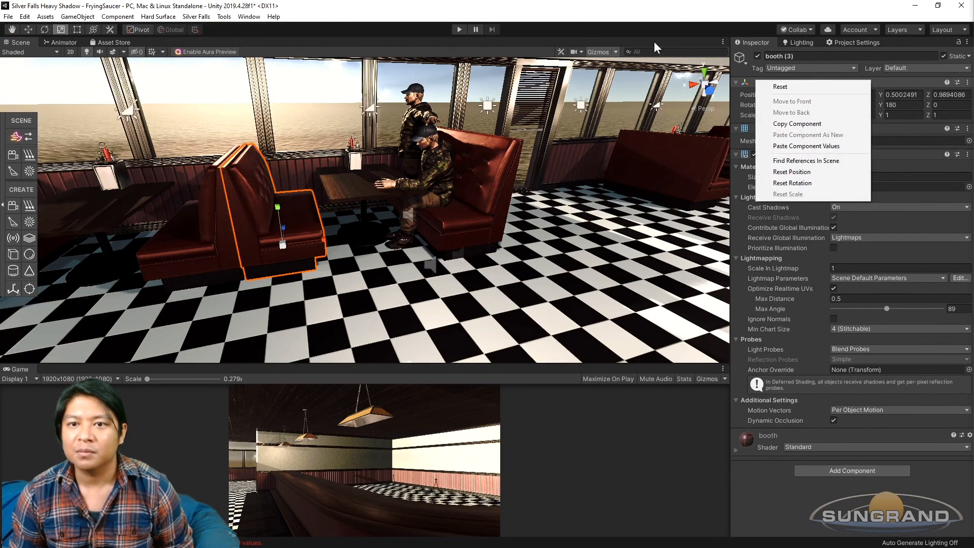
{"action": "left_click", "coordinate": [644, 9]}
Step: Set the booth (3) seat's scale to 1.008109, 1.162932, 1.217193 by copying each value from booth (2)
{"action": "scroll", "coordinate": [388, 200], "scroll_direction": "up", "scroll_amount": 4}
{"action": "middle_click_drag", "start_coordinate": [388, 200], "coordinate": [307, 220]}
{"action": "left_click", "coordinate": [435, 225]}
{"action": "left_click_drag", "start_coordinate": [436, 224], "coordinate": [355, 236], "text": "alt"}
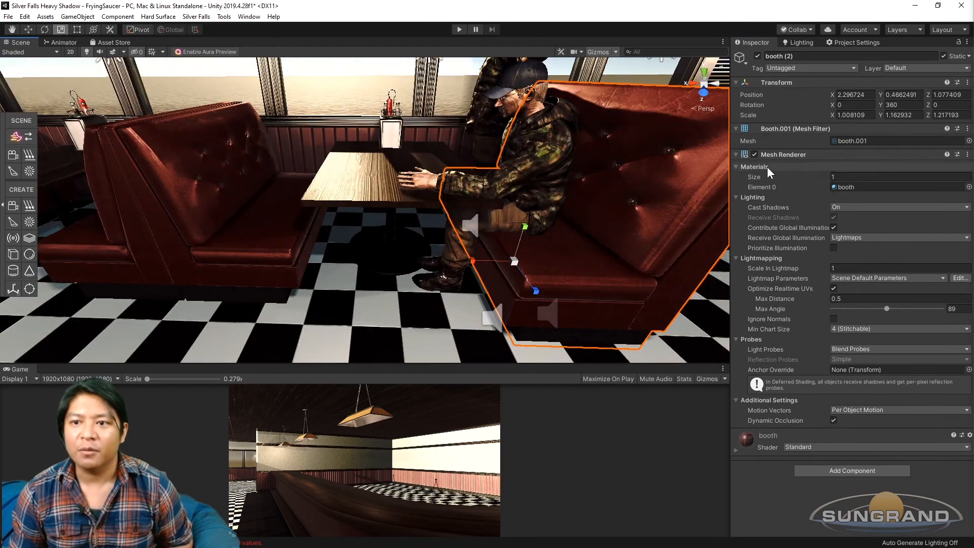
{"action": "left_click", "coordinate": [854, 116]}
{"action": "left_click", "coordinate": [269, 240]}
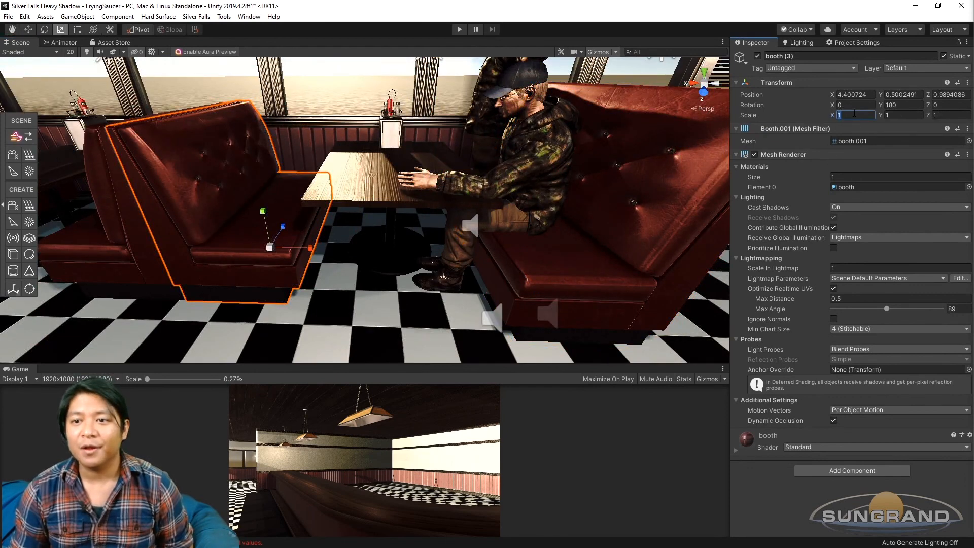
{"action": "left_click", "coordinate": [583, 271]}
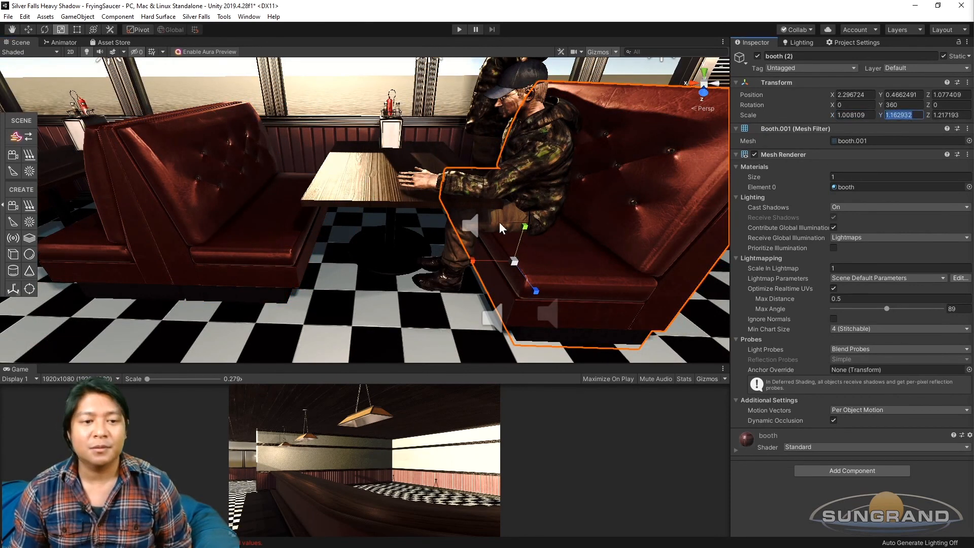
{"action": "left_click", "coordinate": [268, 250]}
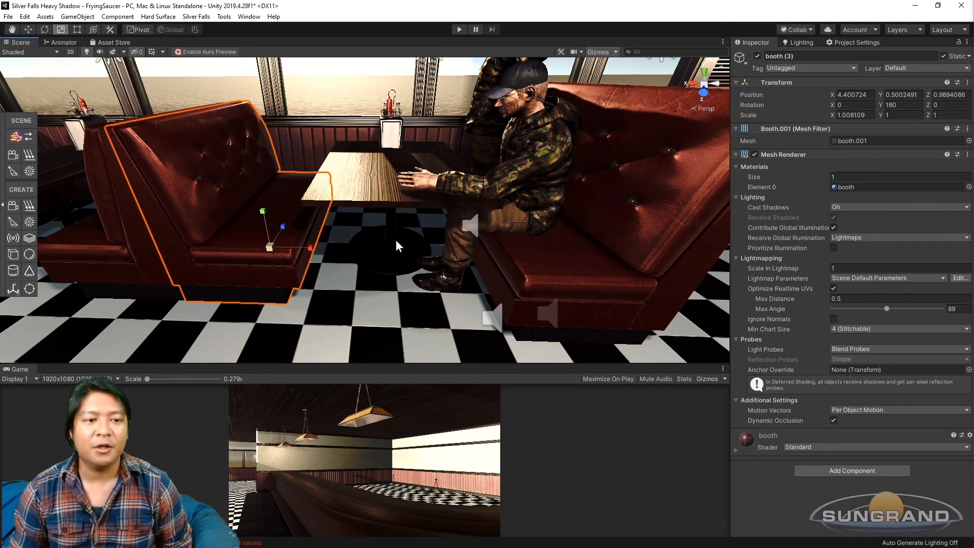
{"action": "left_click", "coordinate": [585, 264]}
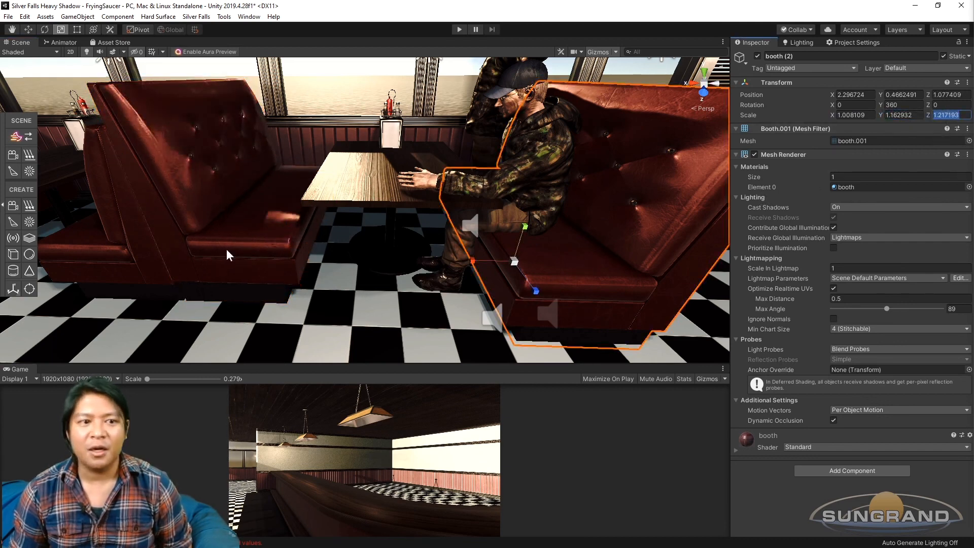
{"action": "left_click", "coordinate": [246, 233]}
{"action": "left_click", "coordinate": [943, 115]}
{"action": "key", "text": "ctrl+v"}
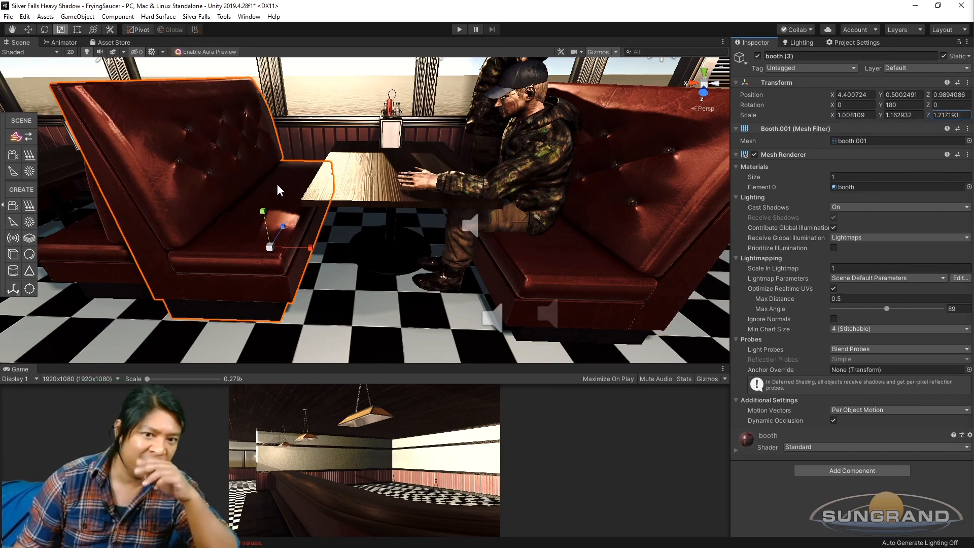
Step: Move the enlarged booth (3) seat to X 4.392 relative to the adjoining seat behind it
{"action": "middle_click_drag", "start_coordinate": [351, 195], "coordinate": [413, 200]}
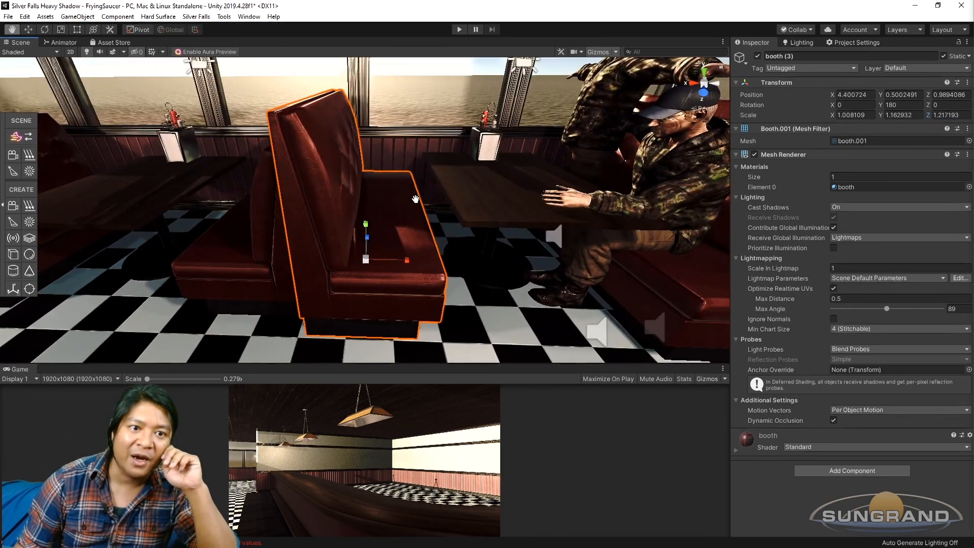
{"action": "scroll", "coordinate": [315, 148], "scroll_direction": "down", "scroll_amount": 5}
{"action": "left_click_drag", "start_coordinate": [394, 193], "coordinate": [280, 182], "text": "alt"}
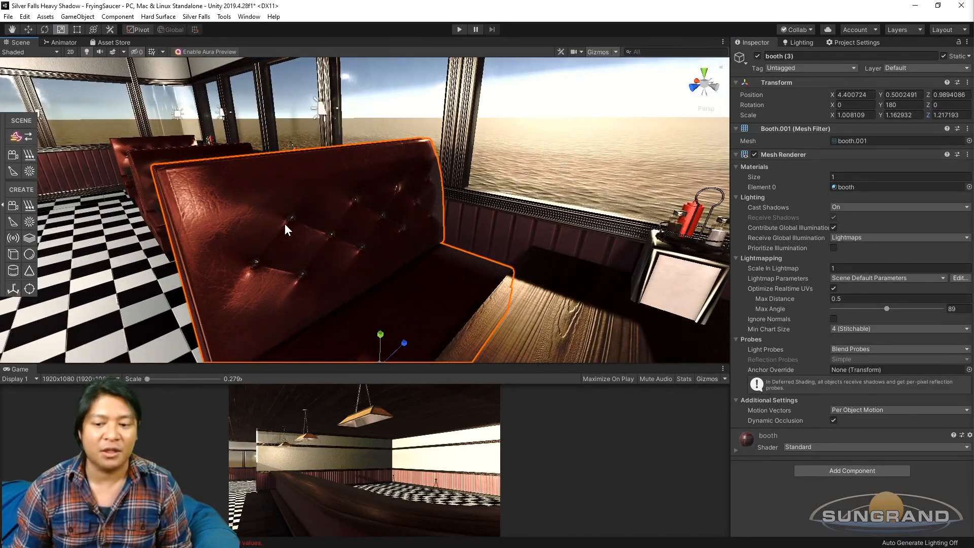
{"action": "left_click_drag", "start_coordinate": [270, 225], "coordinate": [410, 251], "text": "alt"}
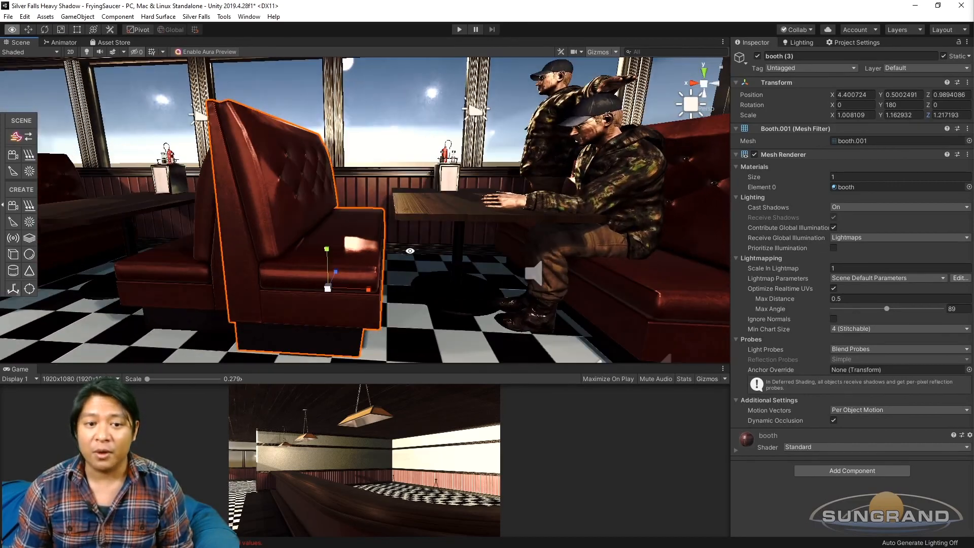
{"action": "left_click_drag", "start_coordinate": [224, 160], "coordinate": [370, 210], "text": "alt"}
{"action": "key", "text": "w"}
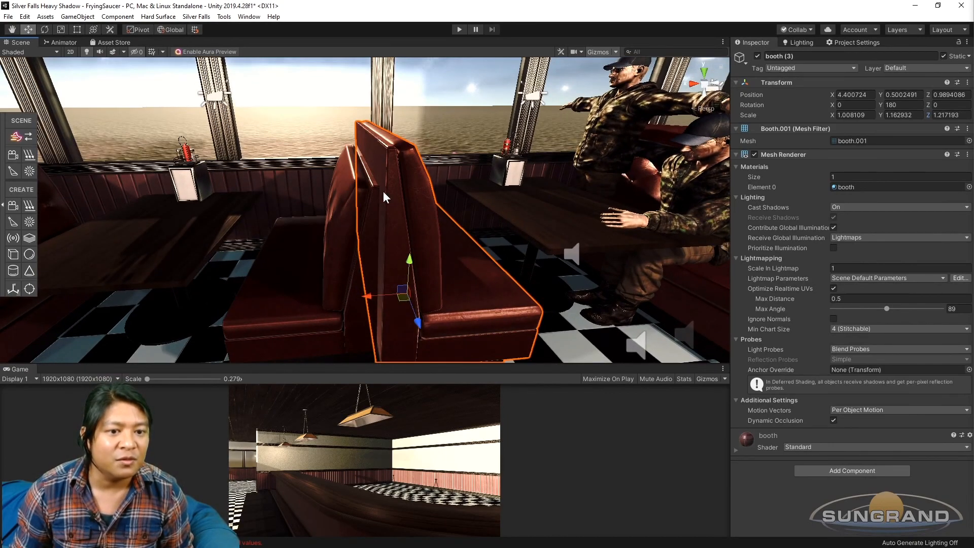
{"action": "mouse_move", "coordinate": [358, 296]}
{"action": "left_mouse_down", "text": "alt"}
{"action": "mouse_move", "coordinate": [388, 265]}
{"action": "mouse_move", "coordinate": [361, 302]}
{"action": "left_mouse_up", "text": "alt"}
{"action": "left_click_drag", "start_coordinate": [422, 257], "coordinate": [282, 297], "text": "alt"}
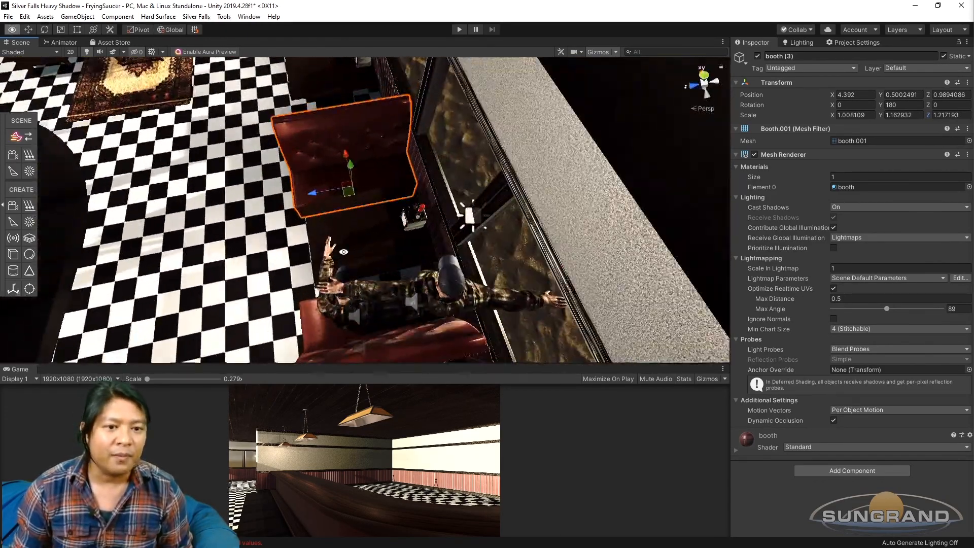
Step: Move the Booth 1 (4) table to Z 1.044 and scale it to about 1.081 in Y and 1.246 in Z
{"action": "scroll", "coordinate": [366, 246], "scroll_direction": "up", "scroll_amount": 5}
{"action": "left_click_drag", "start_coordinate": [366, 245], "coordinate": [395, 273], "text": "alt"}
{"action": "left_click", "coordinate": [360, 255]}
{"action": "key", "text": "r"}
{"action": "key", "text": "w"}
{"action": "left_click_drag", "start_coordinate": [301, 262], "coordinate": [361, 257]}
{"action": "left_click_drag", "start_coordinate": [257, 225], "coordinate": [251, 225]}
{"action": "key", "text": "r"}
{"action": "left_click_drag", "start_coordinate": [318, 230], "coordinate": [405, 245]}
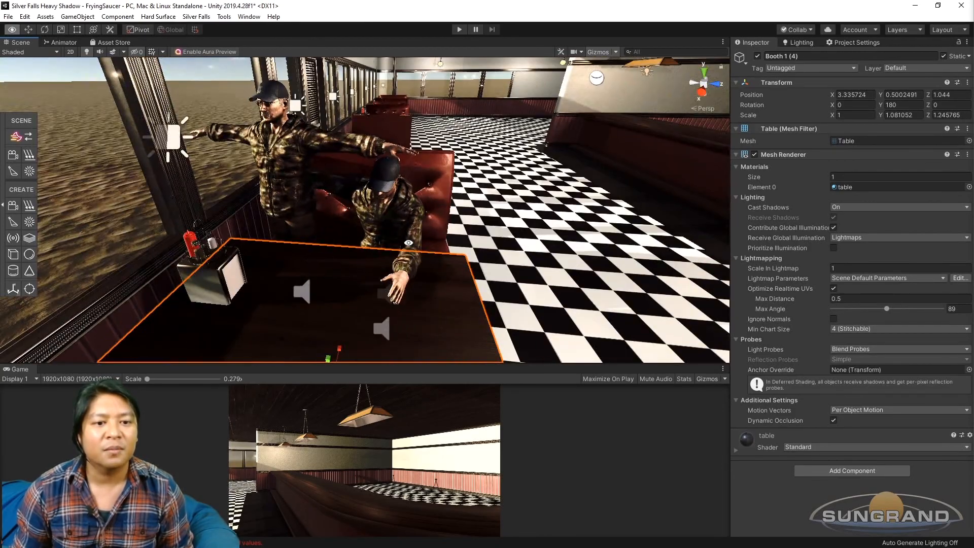
Step: Shift the seated character copy slightly at the booth table
{"action": "left_click", "coordinate": [373, 217]}
{"action": "key", "text": "w"}
{"action": "left_click_drag", "start_coordinate": [426, 333], "coordinate": [444, 335]}
Step: Move the standing SFC_Dodger to Z 0.643 and turn it to a Y rotation of about -266.351
{"action": "left_click", "coordinate": [300, 218]}
{"action": "left_click_drag", "start_coordinate": [344, 293], "coordinate": [346, 313]}
{"action": "key", "text": "e"}
{"action": "scroll", "coordinate": [383, 237], "scroll_direction": "down", "scroll_amount": 2}
{"action": "left_click_drag", "start_coordinate": [383, 235], "coordinate": [535, 231], "text": "alt"}
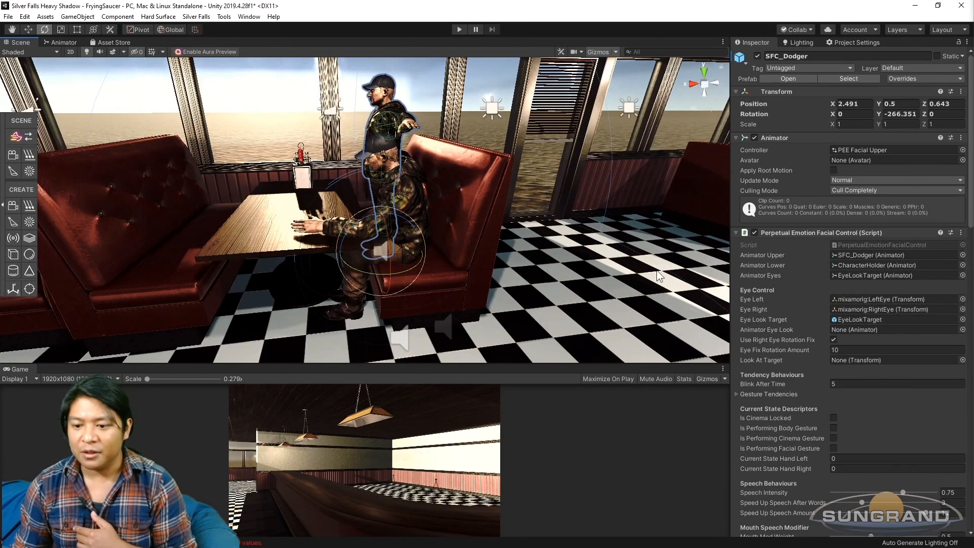
{"action": "left_click_drag", "start_coordinate": [609, 302], "coordinate": [468, 237], "text": "alt"}
{"action": "left_click", "coordinate": [380, 247]}
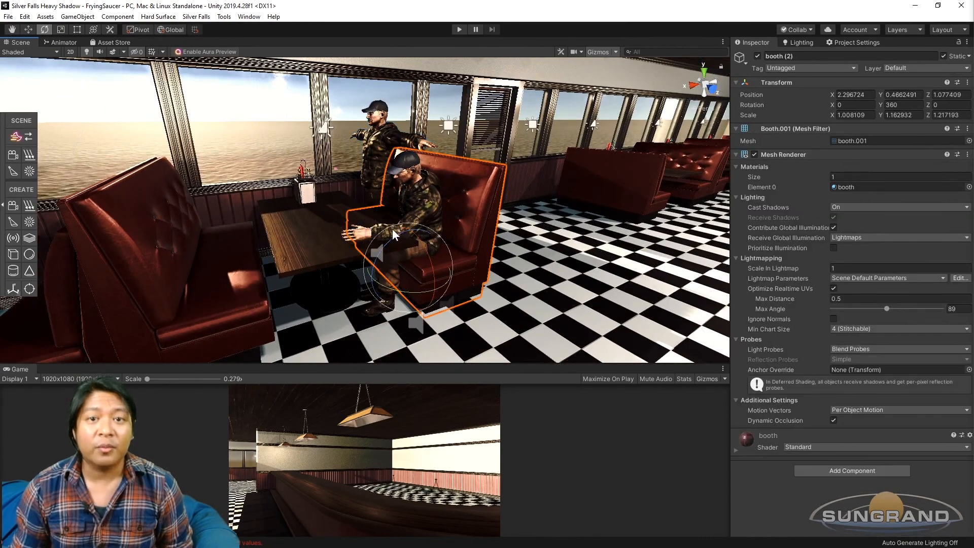
{"action": "scroll", "coordinate": [421, 225], "scroll_direction": "down", "scroll_amount": 5}
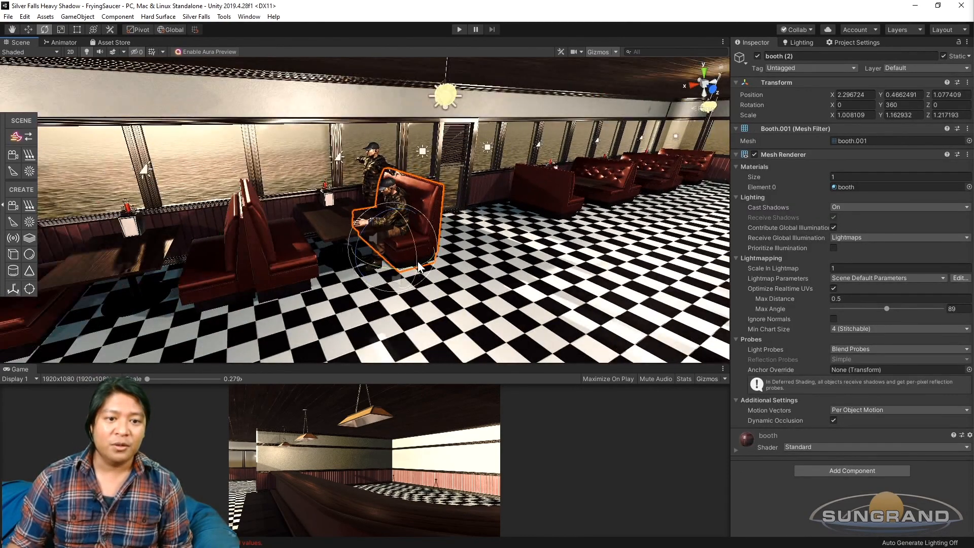
{"action": "scroll", "coordinate": [473, 270], "scroll_direction": "down", "scroll_amount": 4}
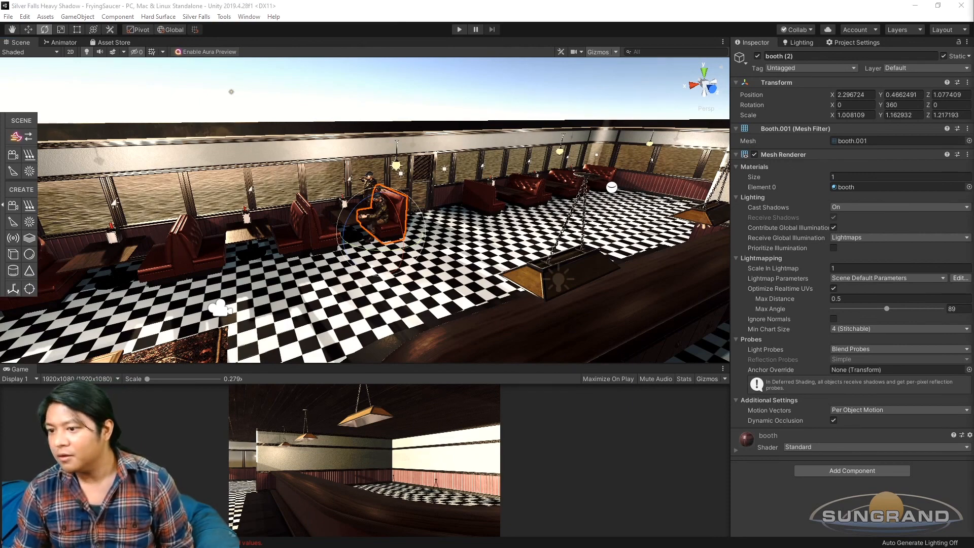
Step: Aim the Main Camera at the occupied booth, positioned at about X 6.19, Z 3.86 with a Y rotation of about -139.492
{"action": "key", "text": "f"}
{"action": "left_click_drag", "start_coordinate": [358, 264], "coordinate": [485, 245]}
{"action": "key", "text": "w"}
{"action": "left_click_drag", "start_coordinate": [374, 263], "coordinate": [343, 242]}
{"action": "left_click_drag", "start_coordinate": [304, 227], "coordinate": [309, 226]}
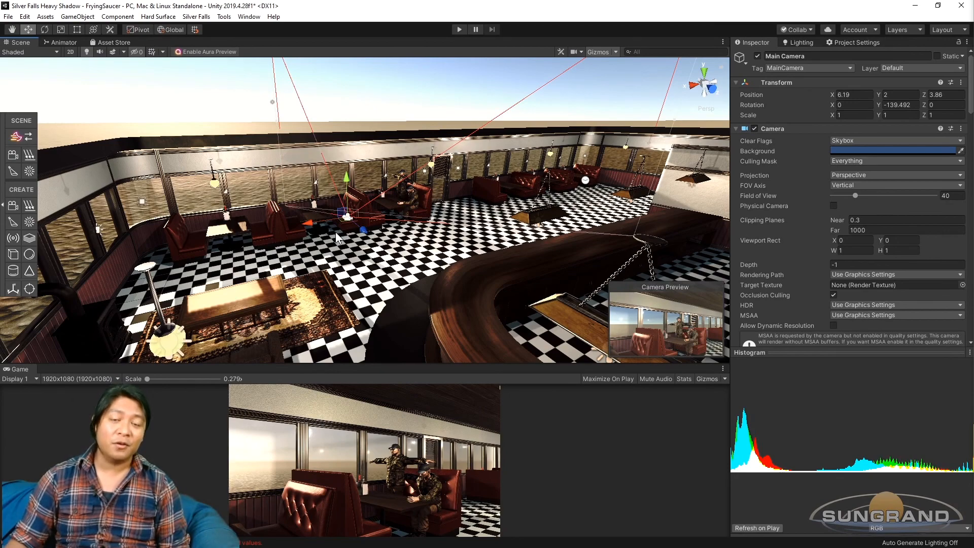
Step: Shift the Main Camera to about X 6.077, Z 4.002 to reframe the characters at the booth
{"action": "middle_click_drag", "start_coordinate": [336, 233], "coordinate": [362, 255]}
{"action": "scroll", "coordinate": [352, 252], "scroll_direction": "up", "scroll_amount": 3}
{"action": "scroll", "coordinate": [347, 250], "scroll_direction": "down", "scroll_amount": 3}
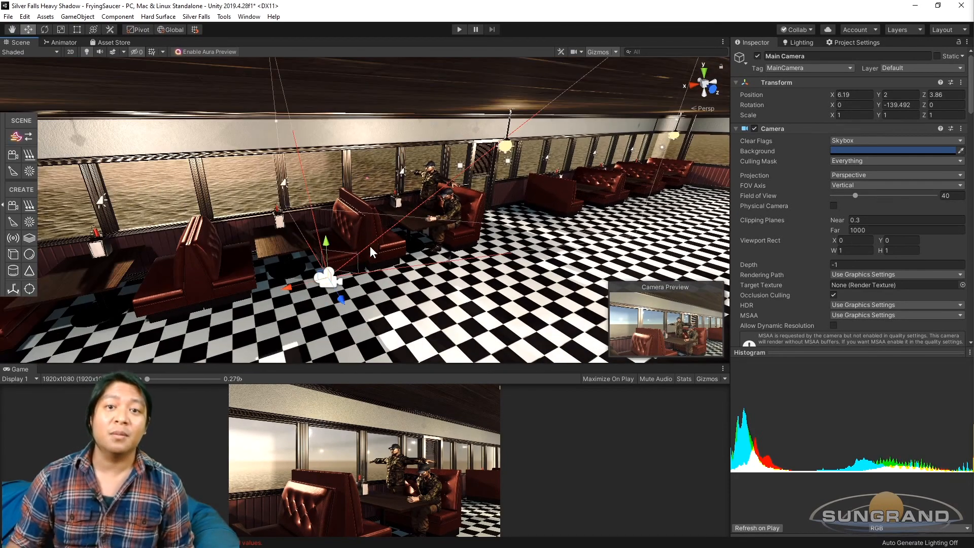
{"action": "scroll", "coordinate": [365, 246], "scroll_direction": "up", "scroll_amount": 2}
{"action": "left_click_drag", "start_coordinate": [276, 310], "coordinate": [351, 327]}
{"action": "scroll", "coordinate": [435, 231], "scroll_direction": "up", "scroll_amount": 2}
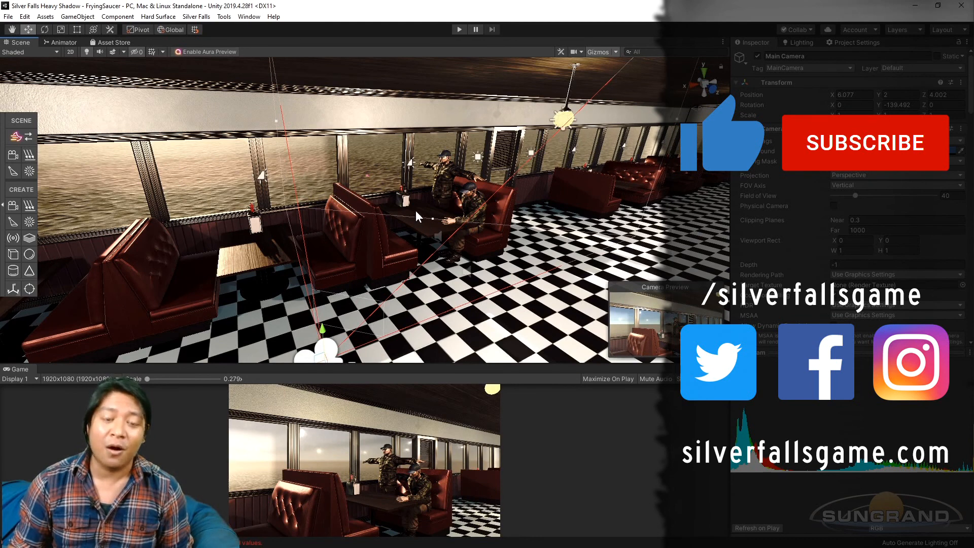
{"action": "scroll", "coordinate": [418, 238], "scroll_direction": "down", "scroll_amount": 2}
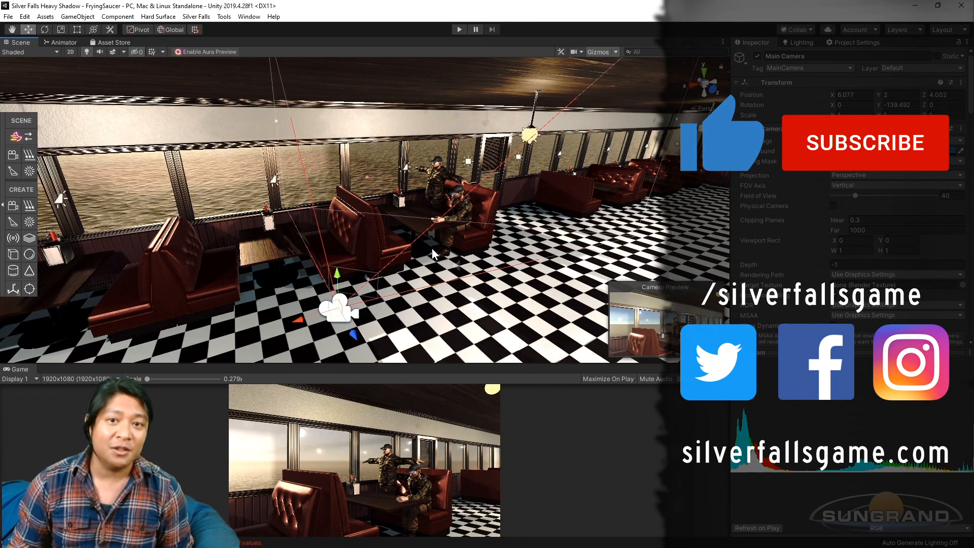